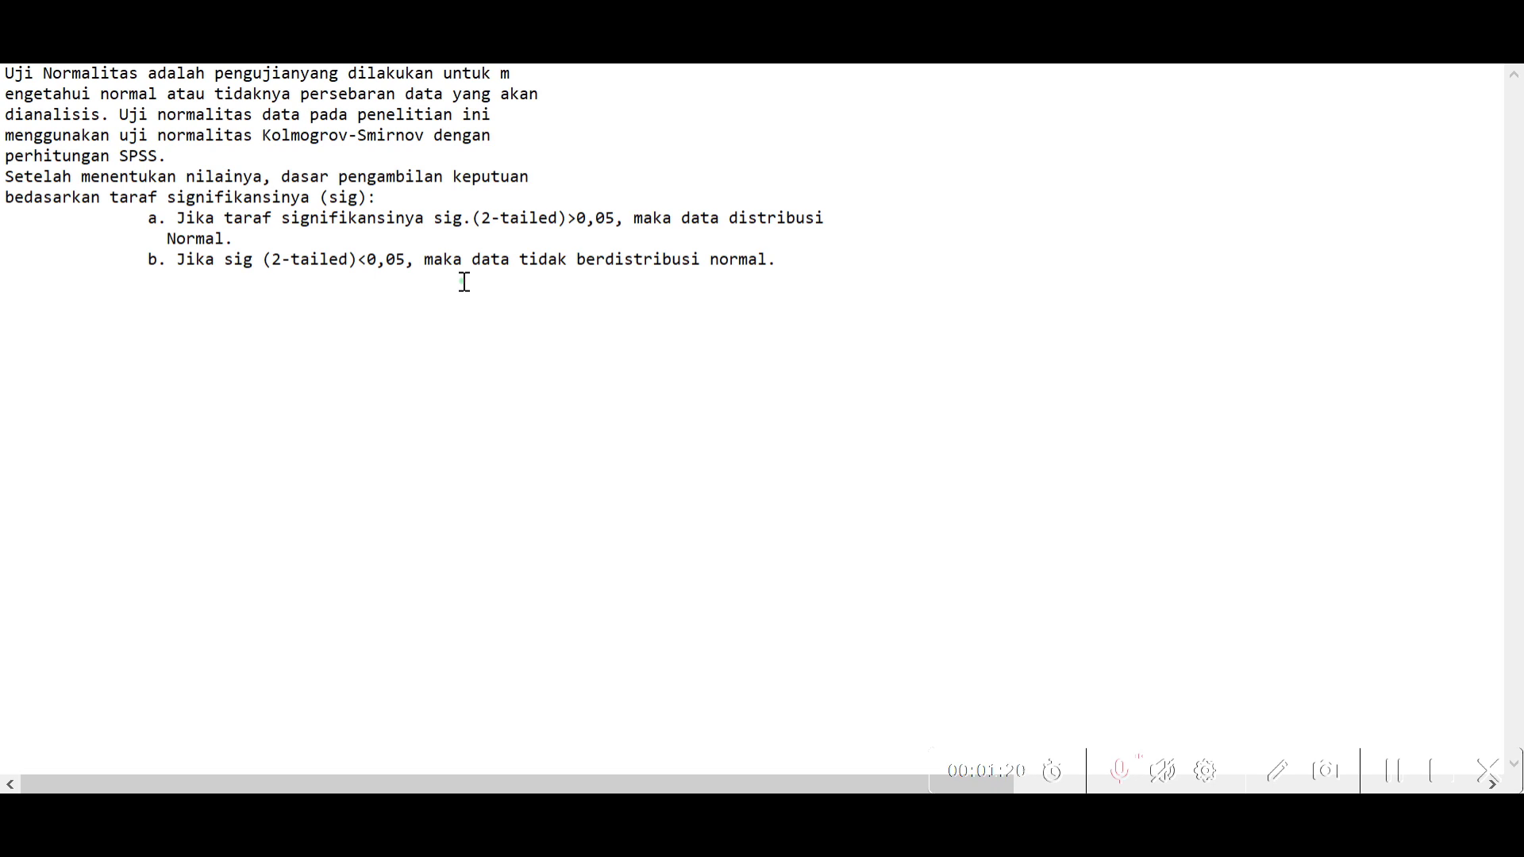
- Move the stray "m" from the end of the first line to the second so the word reads "mengetahui"
{"action": "left_click", "coordinate": [503, 77]}
{"action": "key", "text": "Return"}
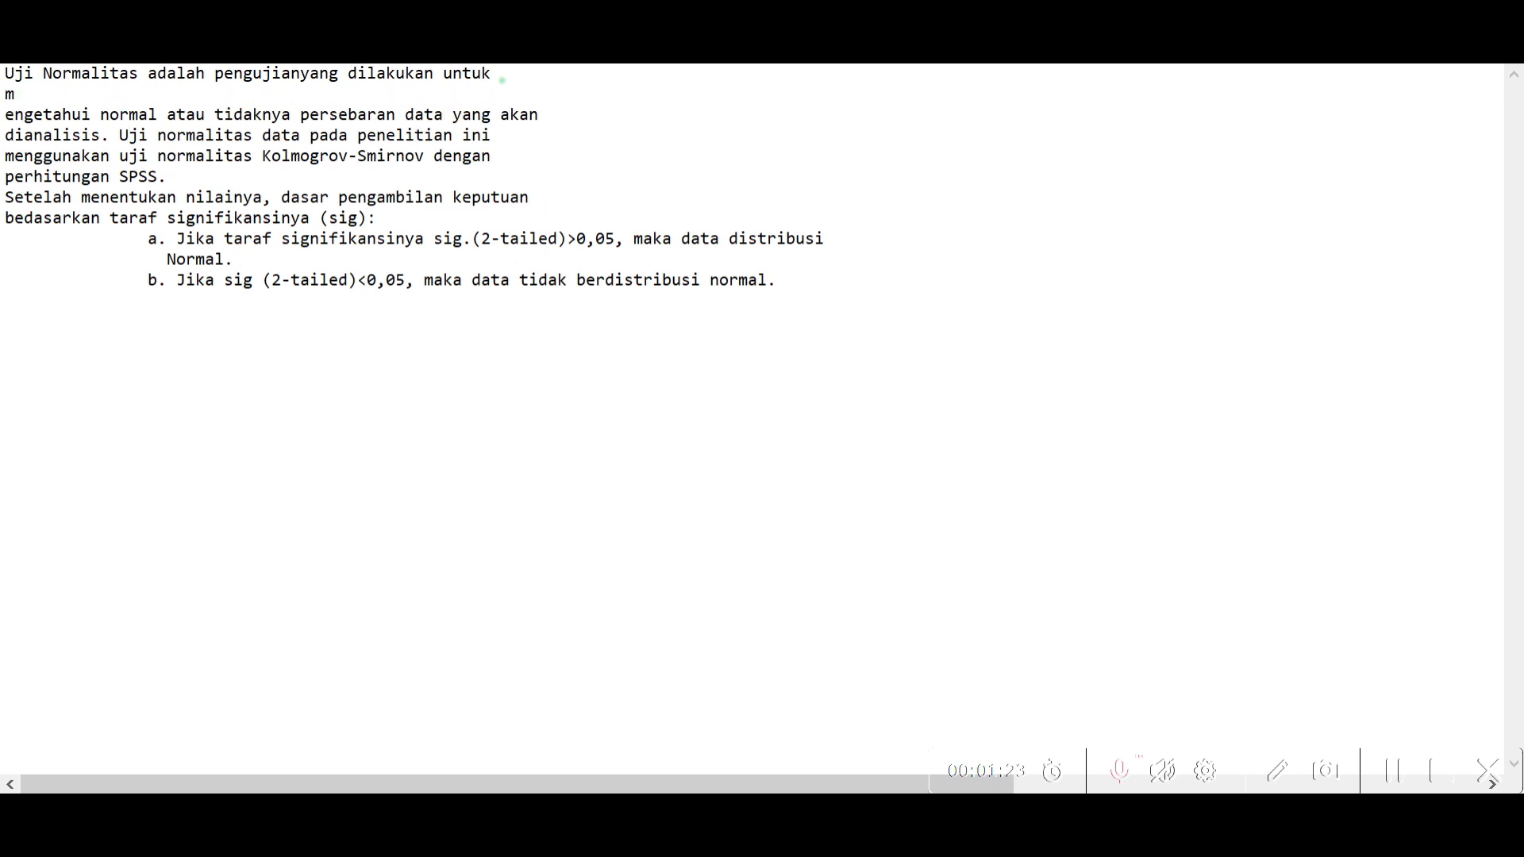
{"action": "left_click", "coordinate": [14, 117]}
{"action": "key", "text": "BackSpace"}
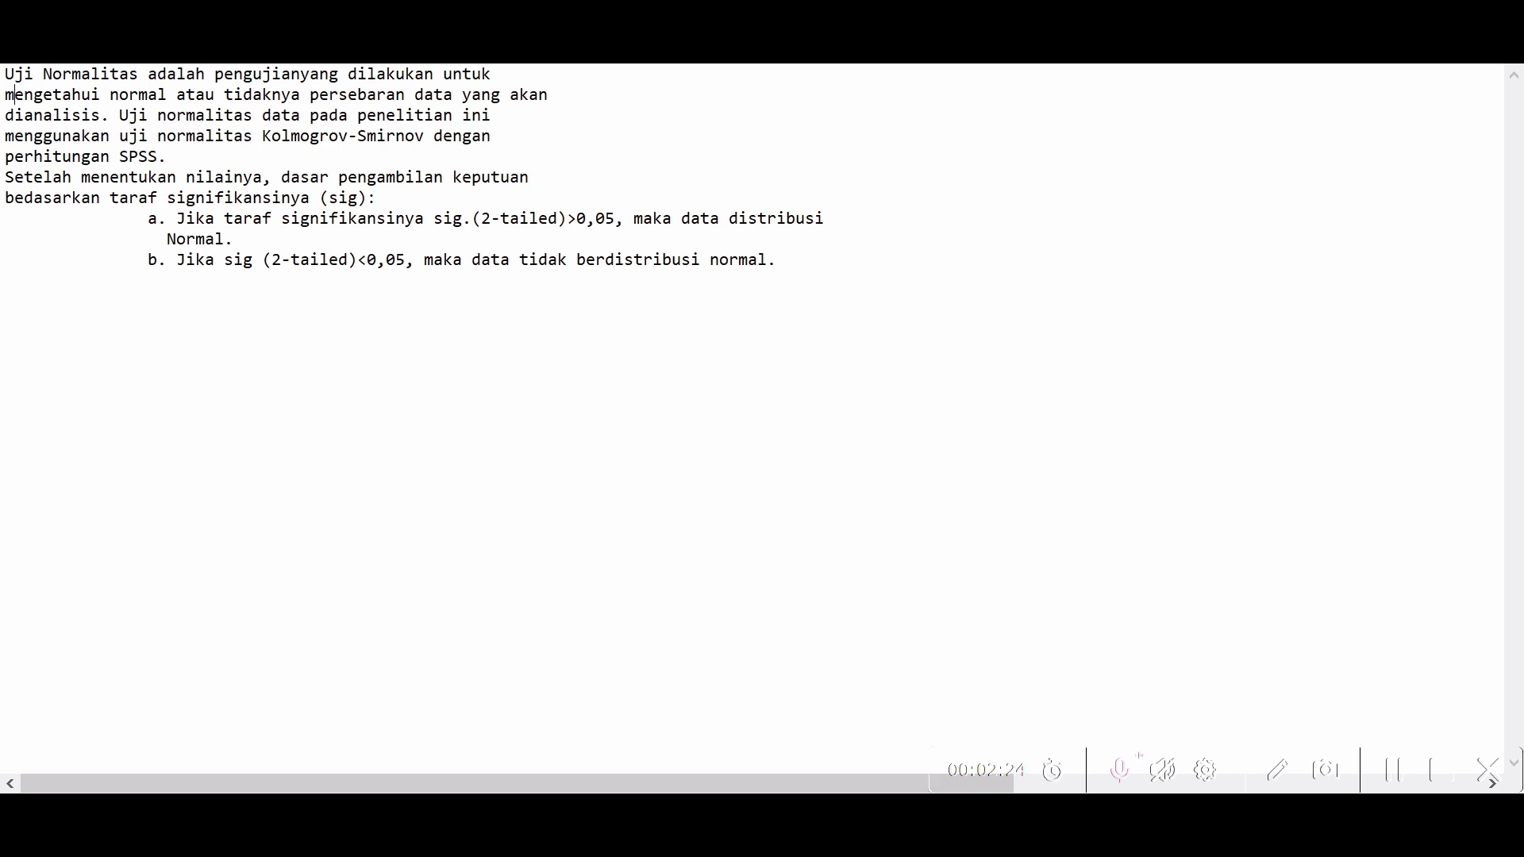
- Switch to the Excel workbook and review the X1, X2, X3 and Y total scores on Sheet3
{"action": "key", "text": "alt+Tab"}
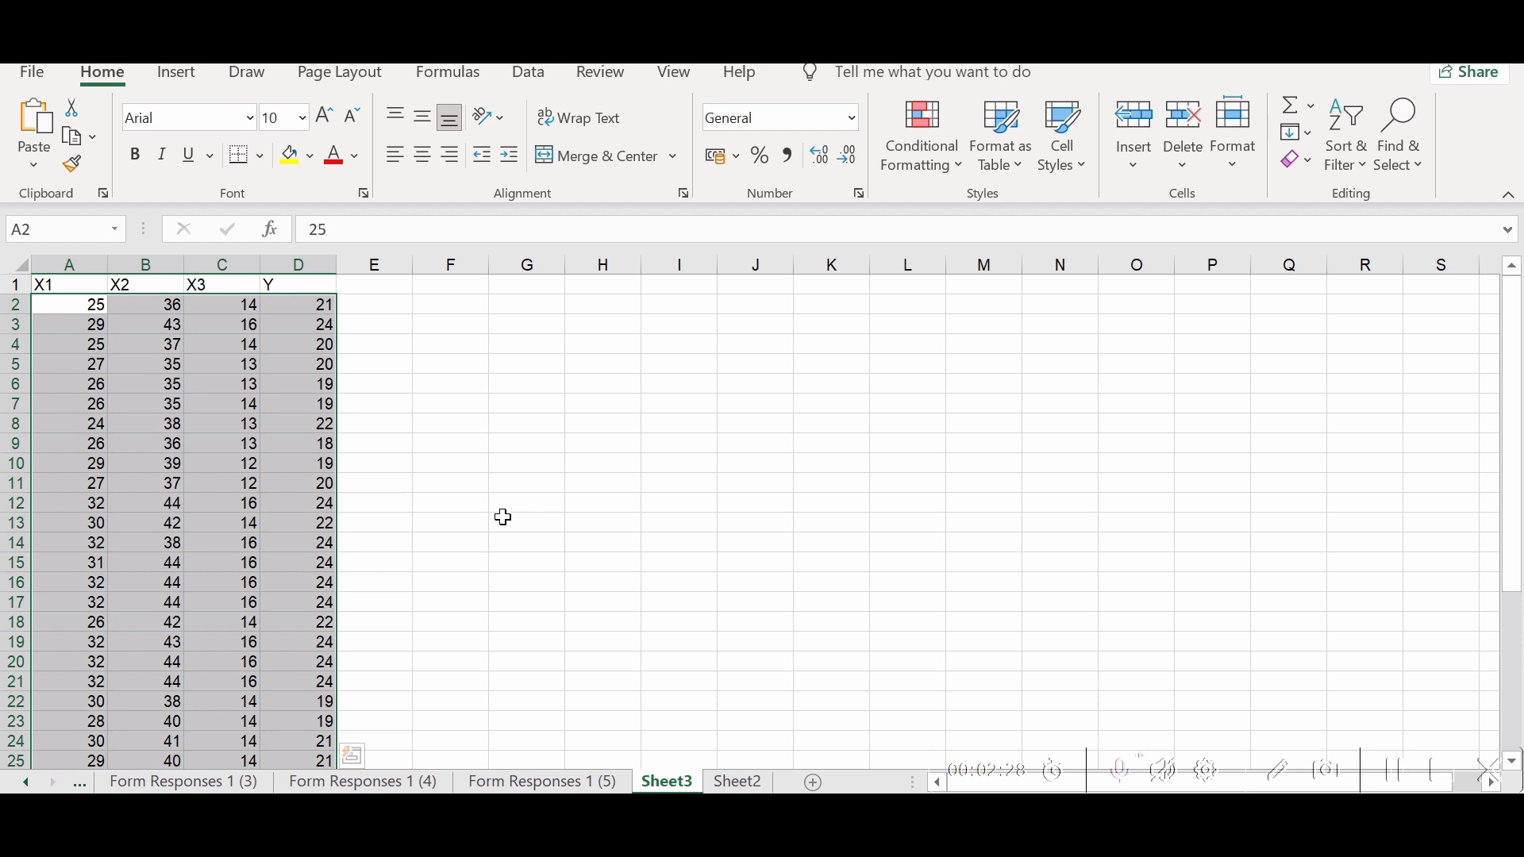
{"action": "left_click", "coordinate": [70, 312]}
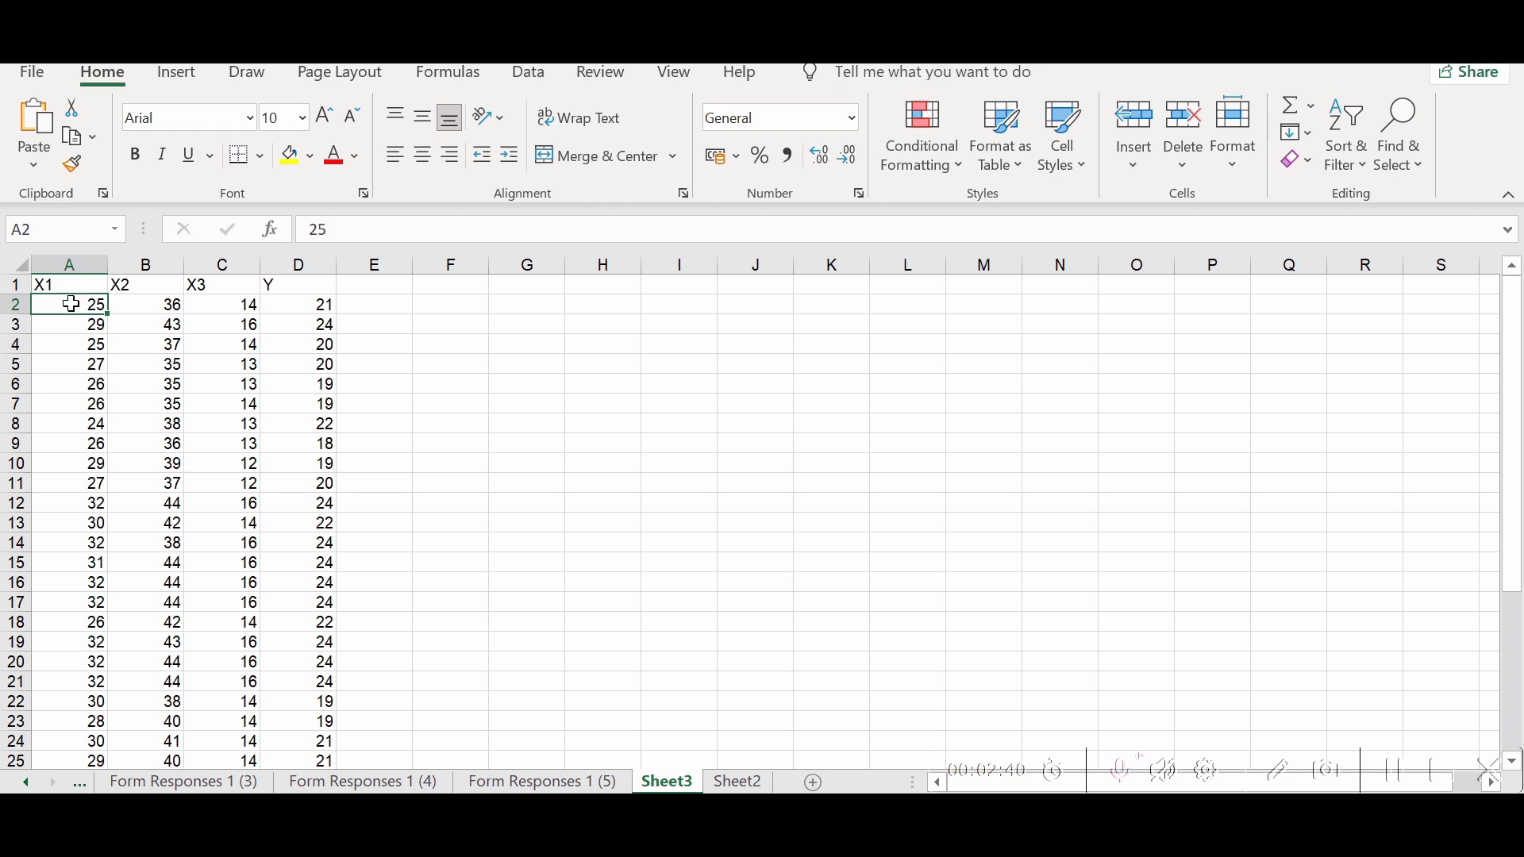
{"action": "left_click_drag", "start_coordinate": [72, 304], "coordinate": [309, 712]}
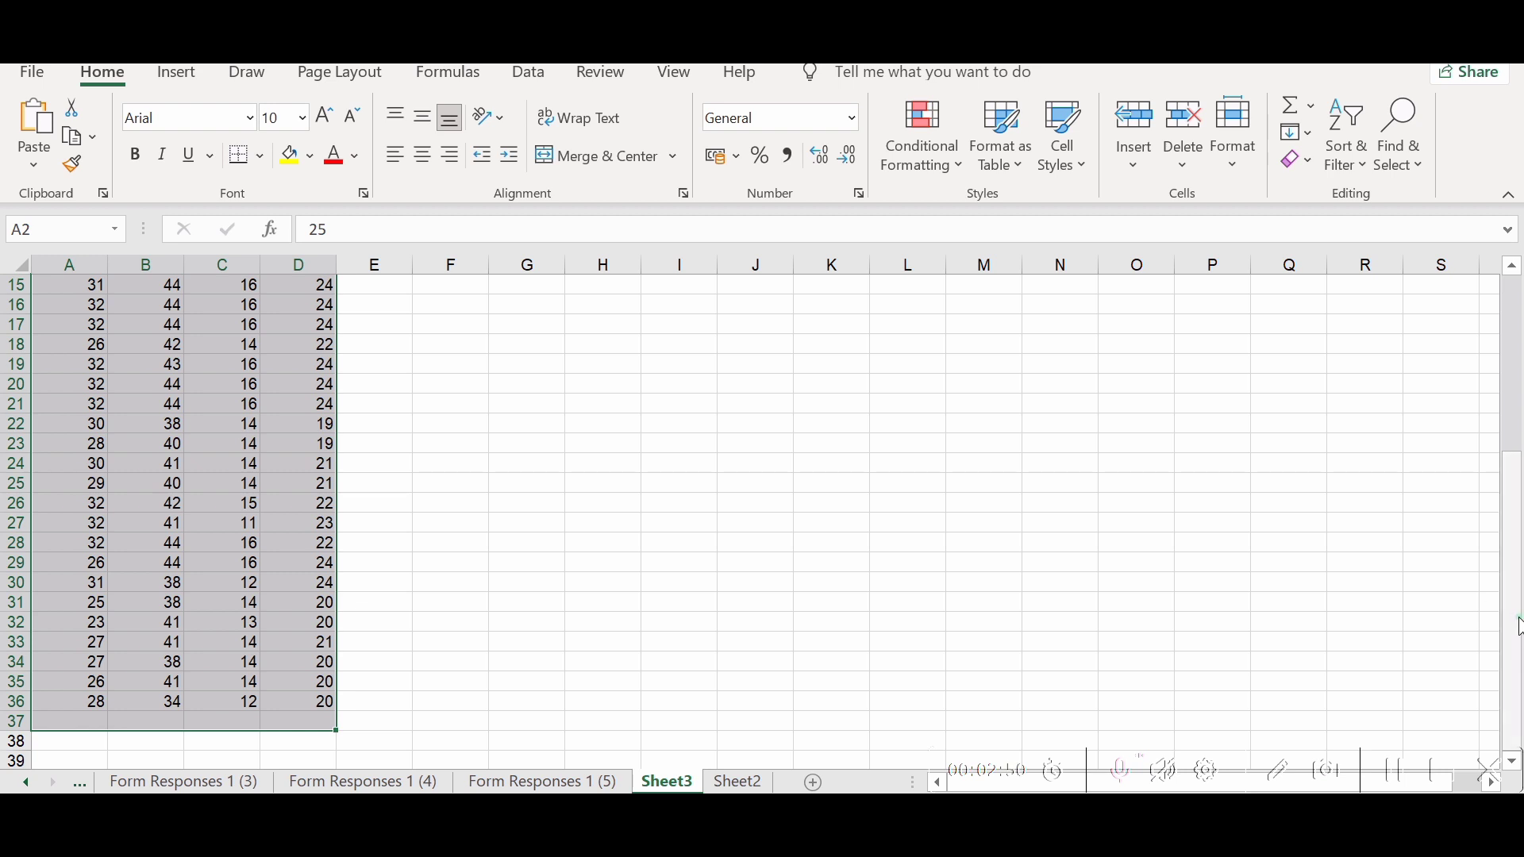
{"action": "left_click_drag", "start_coordinate": [1519, 627], "coordinate": [1520, 333]}
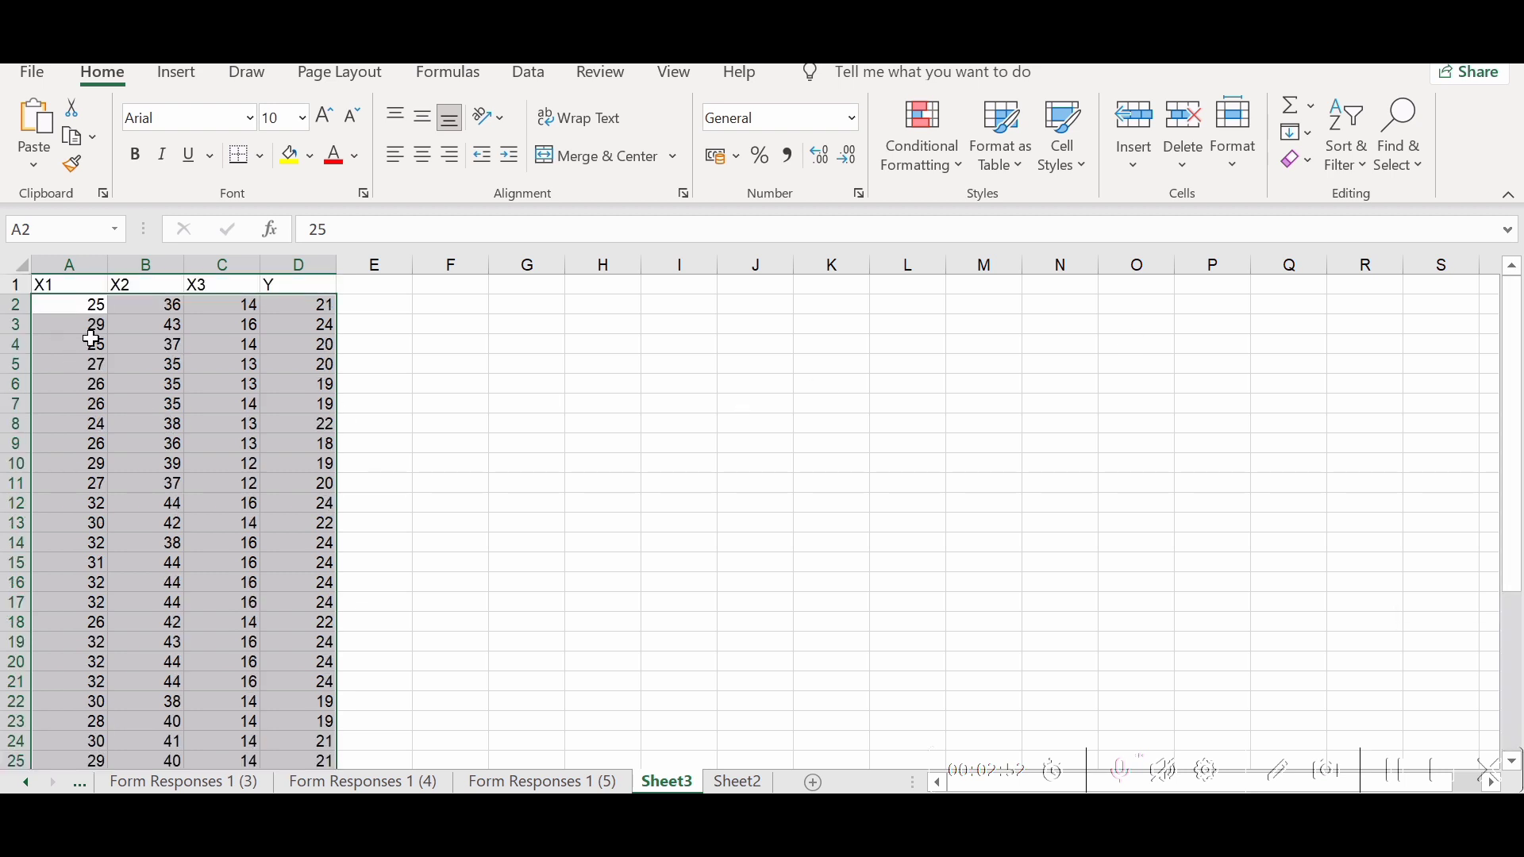
- Examine the X1, X2, X3 and Y item scores on the Form Responses 1 (5) sheet, including the first respondent's X1 answers
{"action": "left_click", "coordinate": [522, 783]}
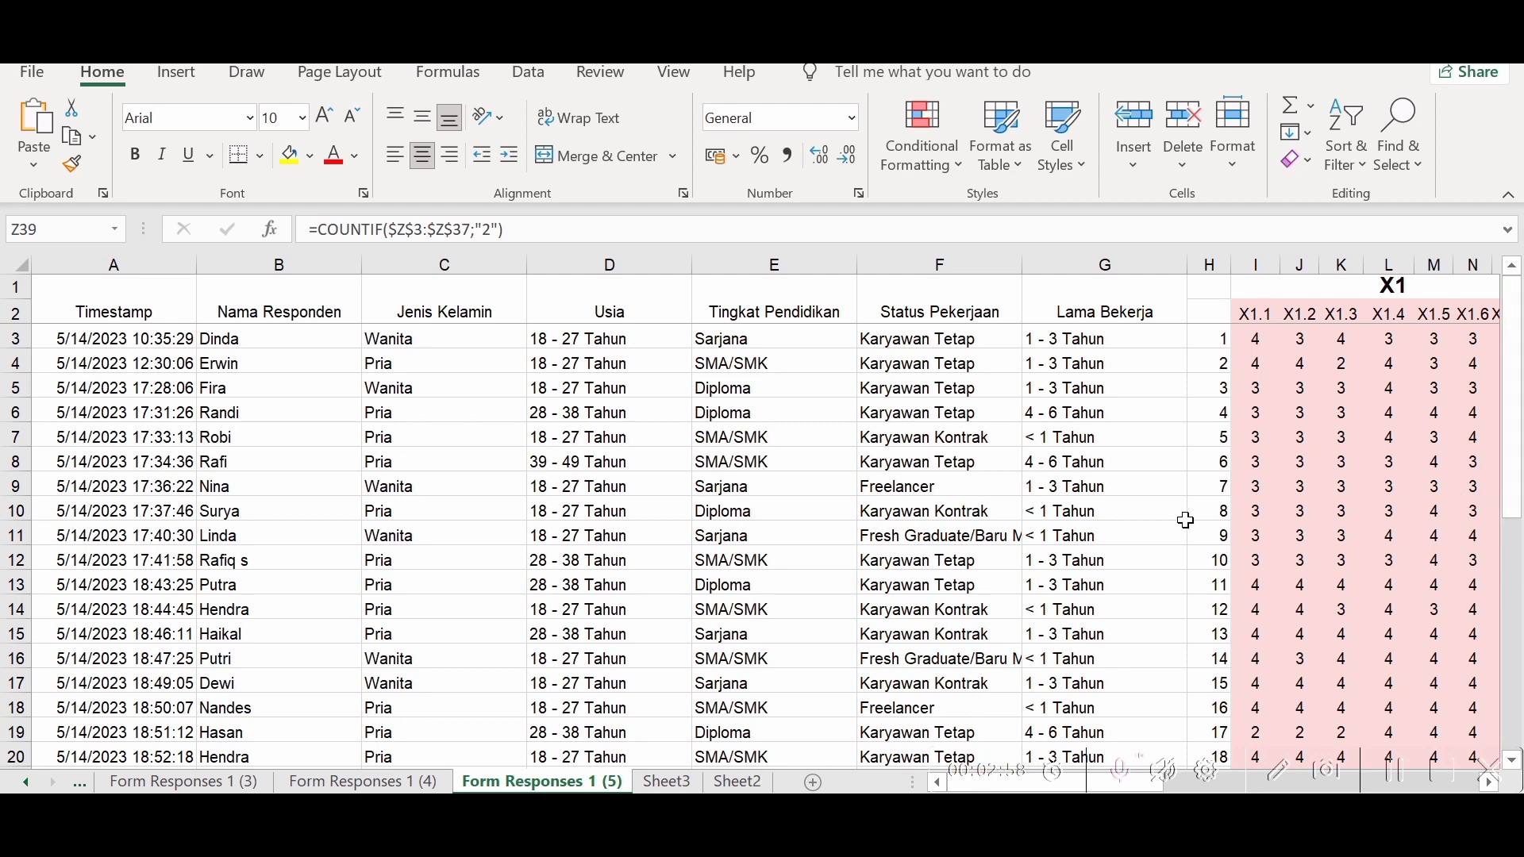
{"action": "scroll", "coordinate": [1185, 520], "scroll_direction": "right", "scroll_amount": 10}
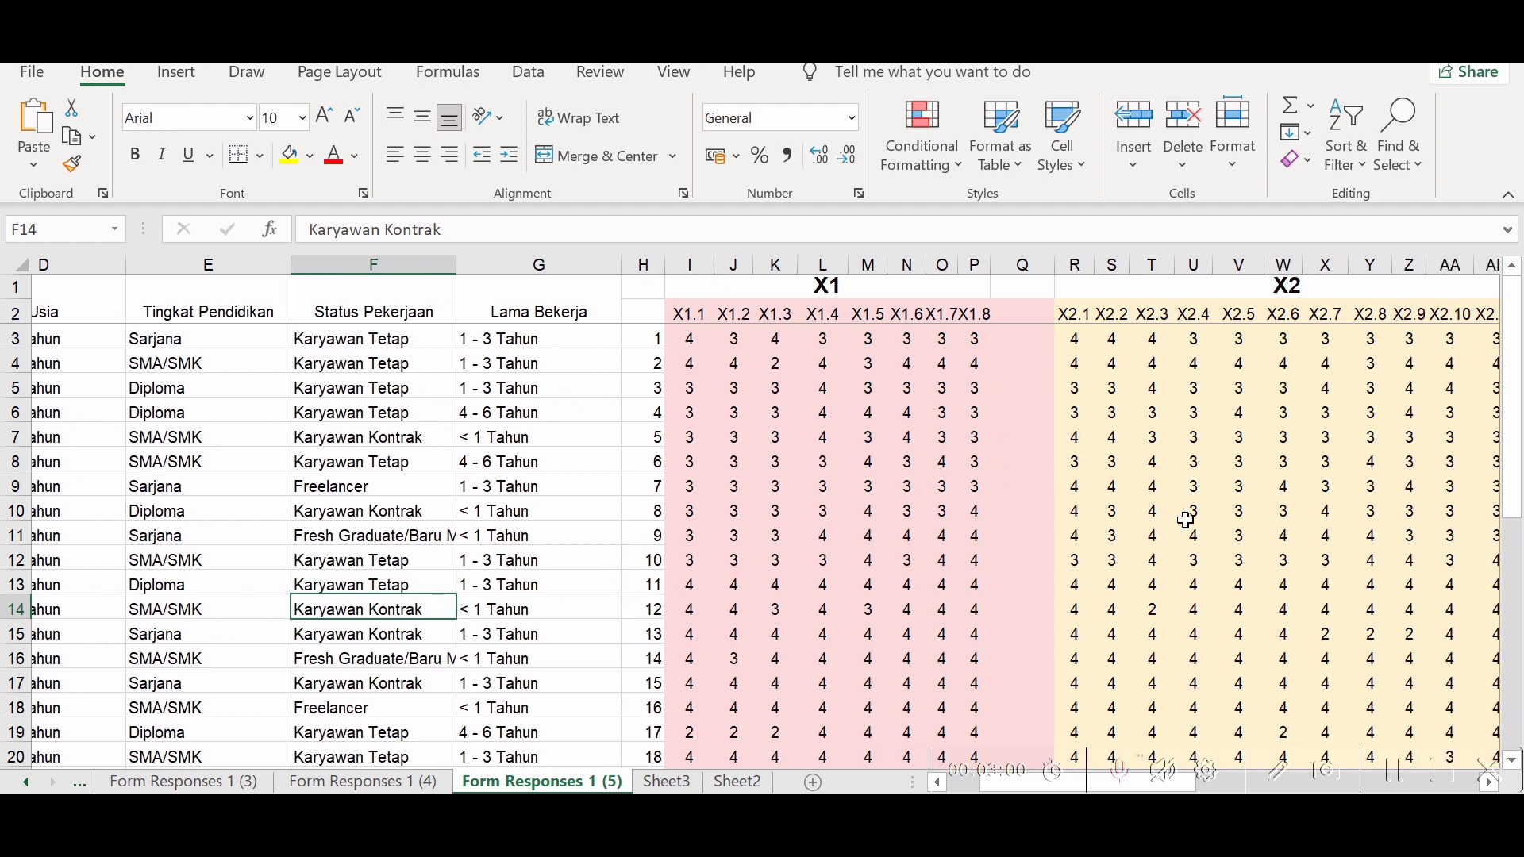
{"action": "scroll", "coordinate": [1184, 520], "scroll_direction": "right", "scroll_amount": 2}
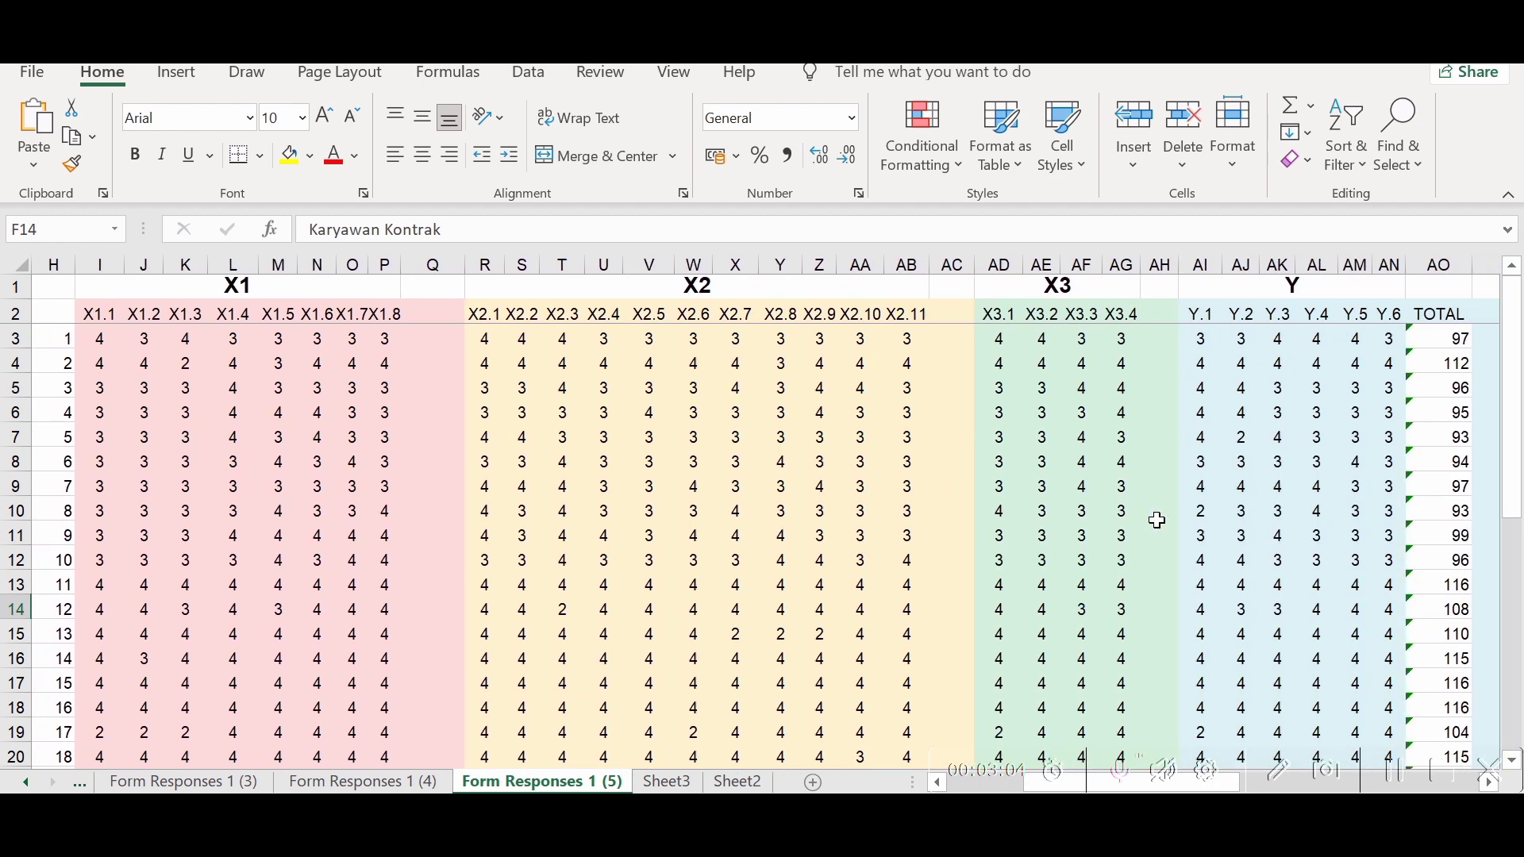
{"action": "left_click", "coordinate": [444, 318]}
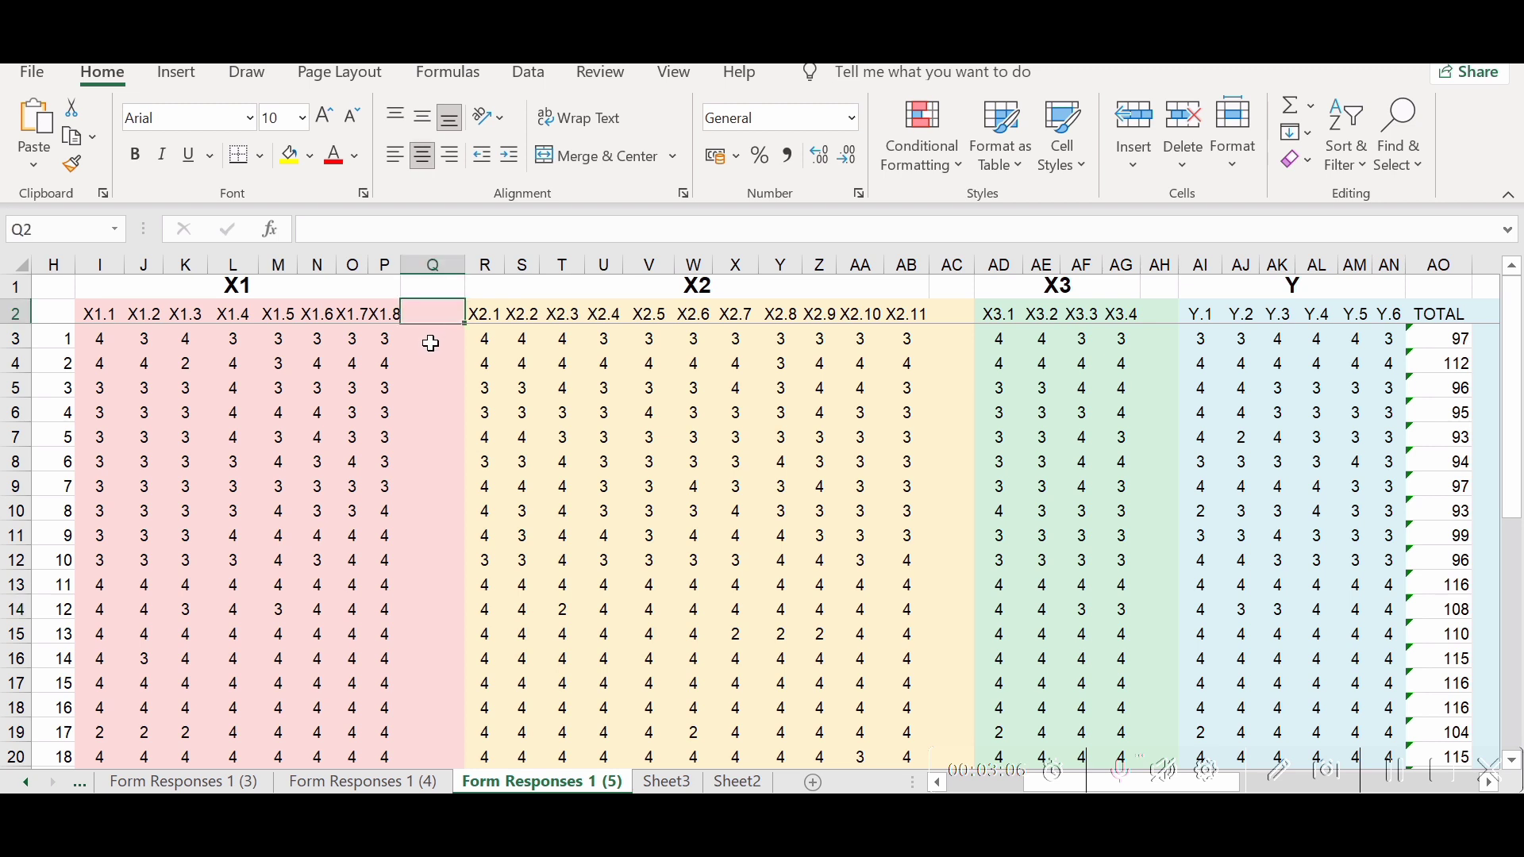
{"action": "left_click_drag", "start_coordinate": [431, 343], "coordinate": [415, 556]}
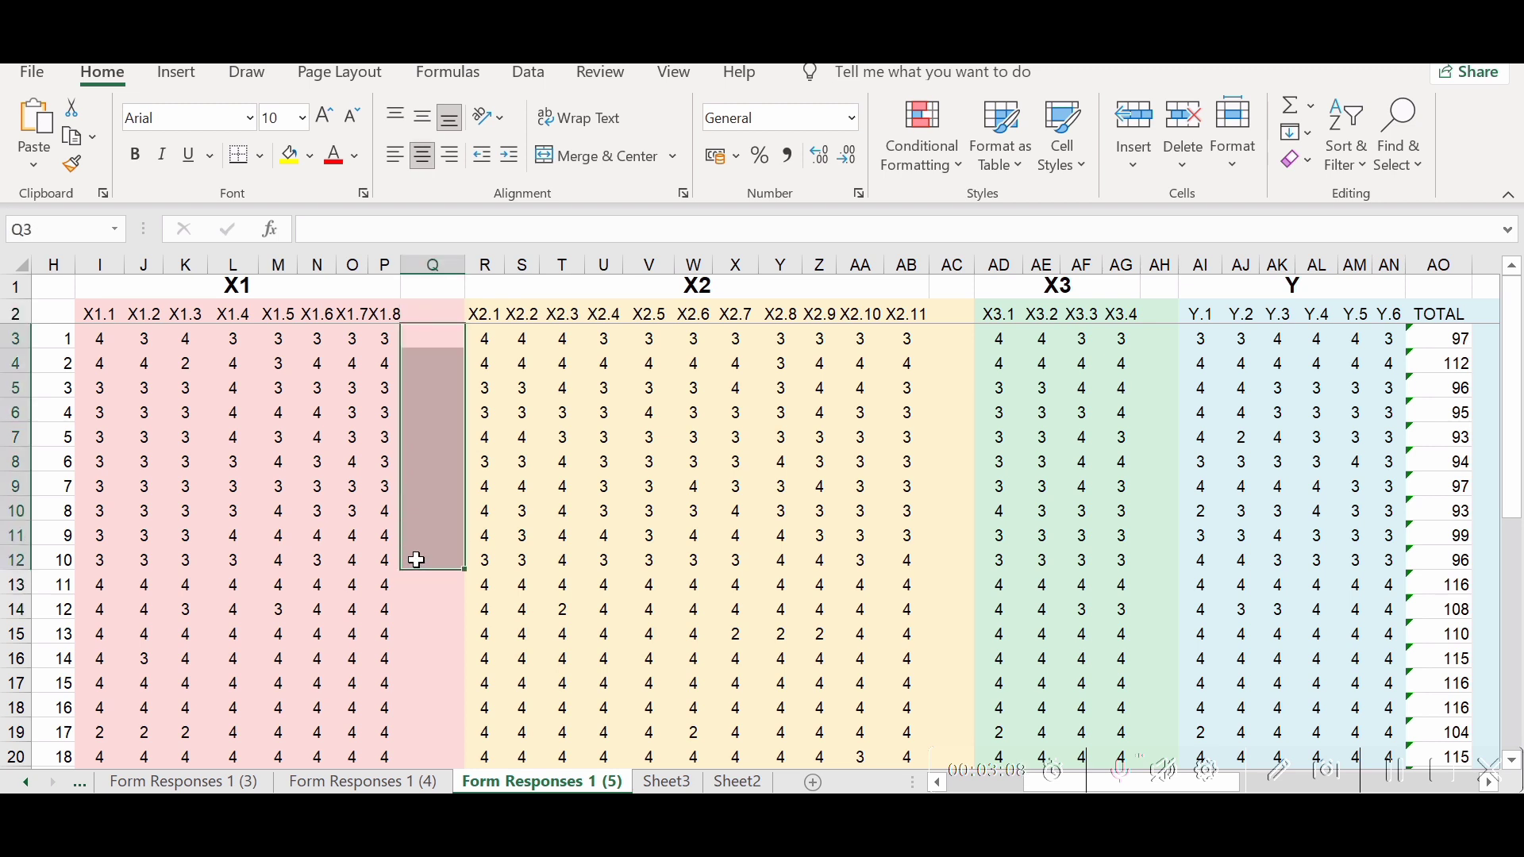
{"action": "left_click_drag", "start_coordinate": [100, 339], "coordinate": [433, 349]}
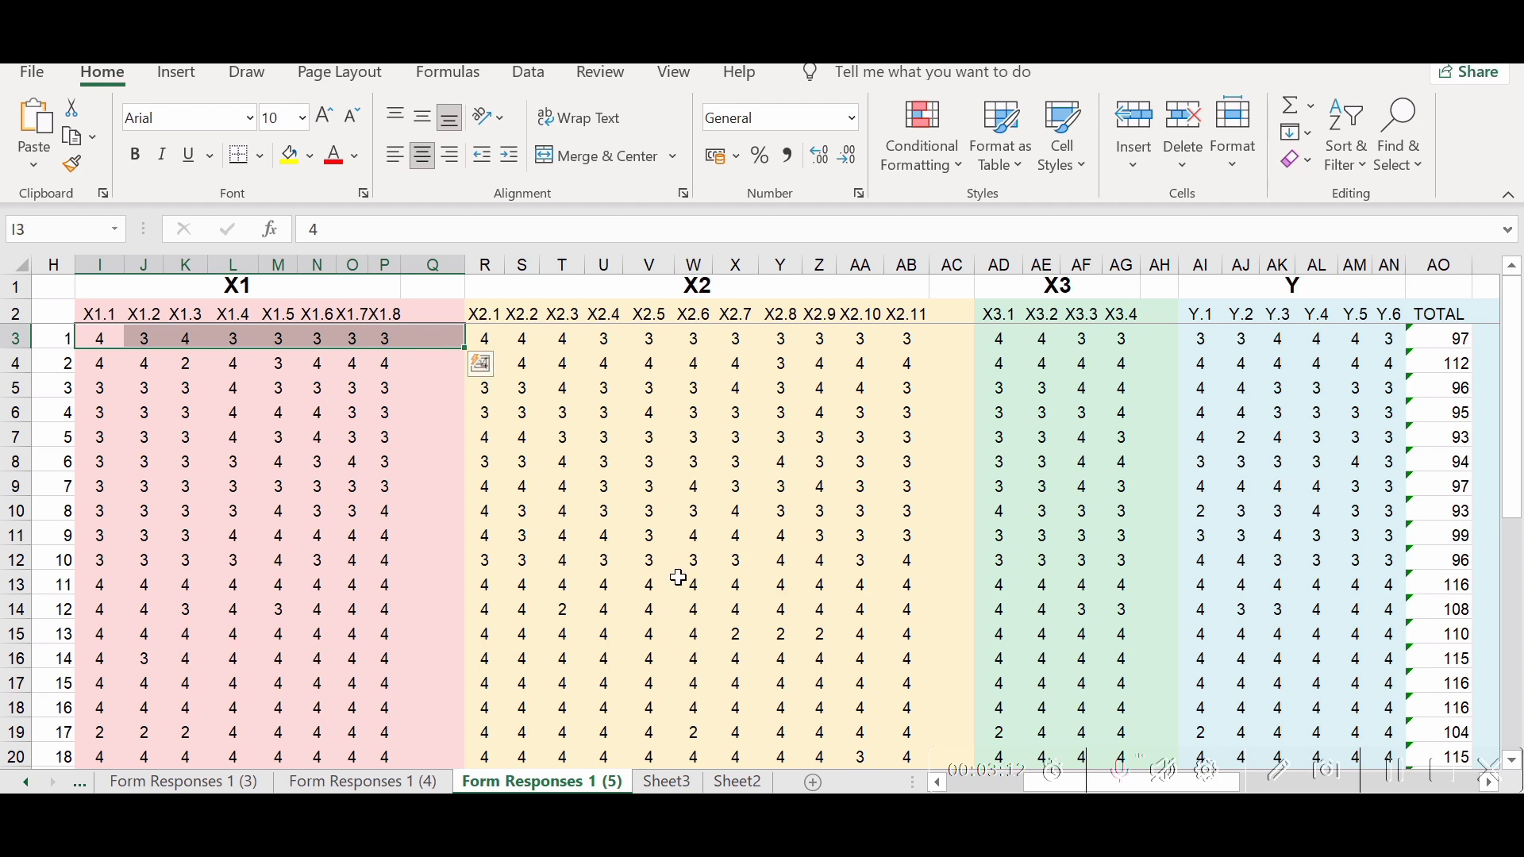
- Copy the X1, X2, X3 and Y scores in A2:D36 on Sheet3, without the header row
{"action": "left_click", "coordinate": [669, 782]}
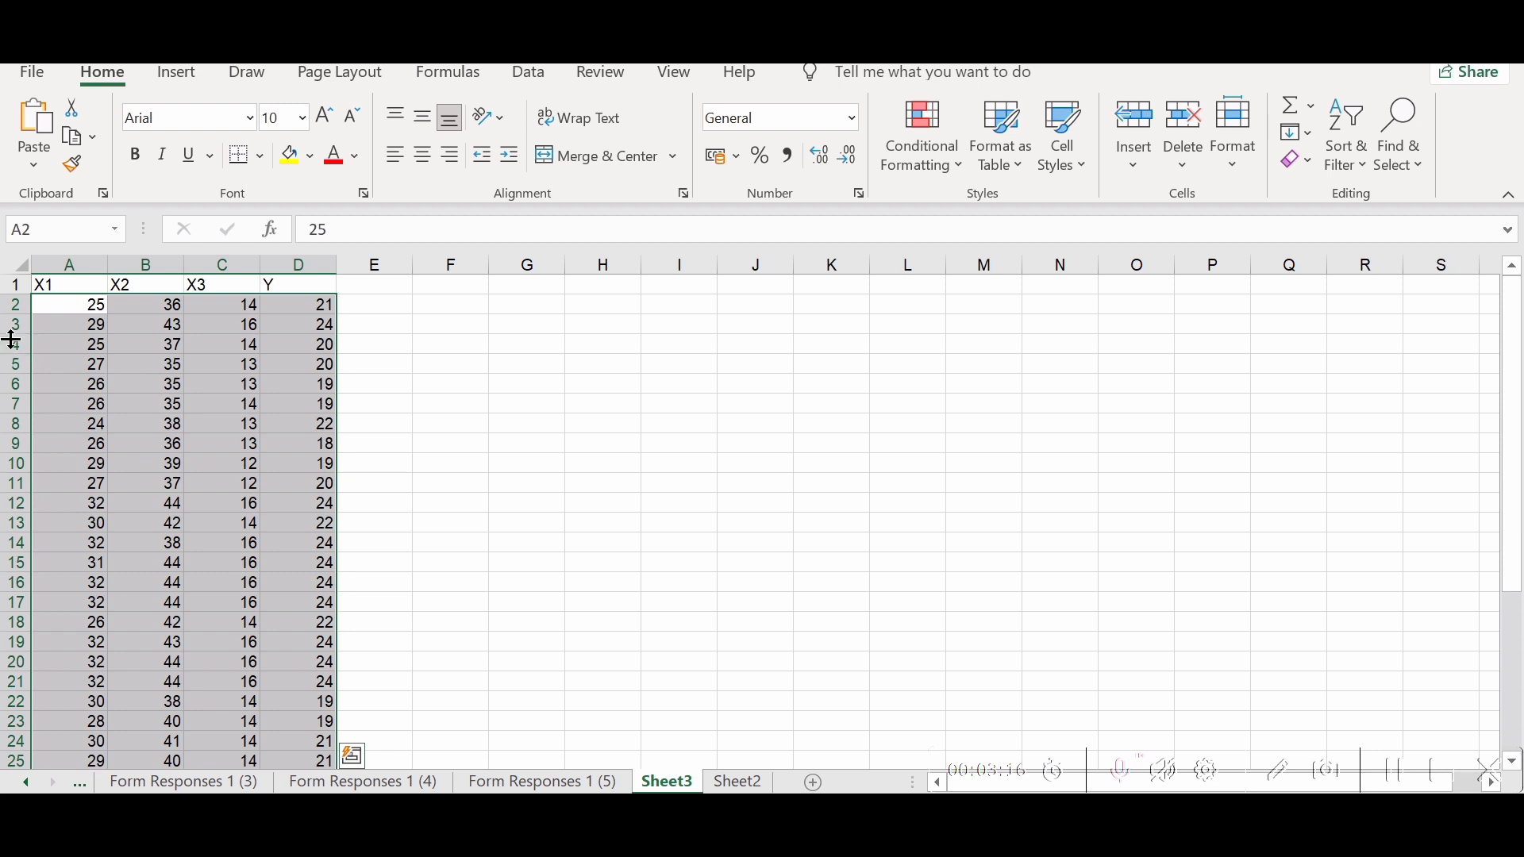
{"action": "left_click", "coordinate": [85, 304]}
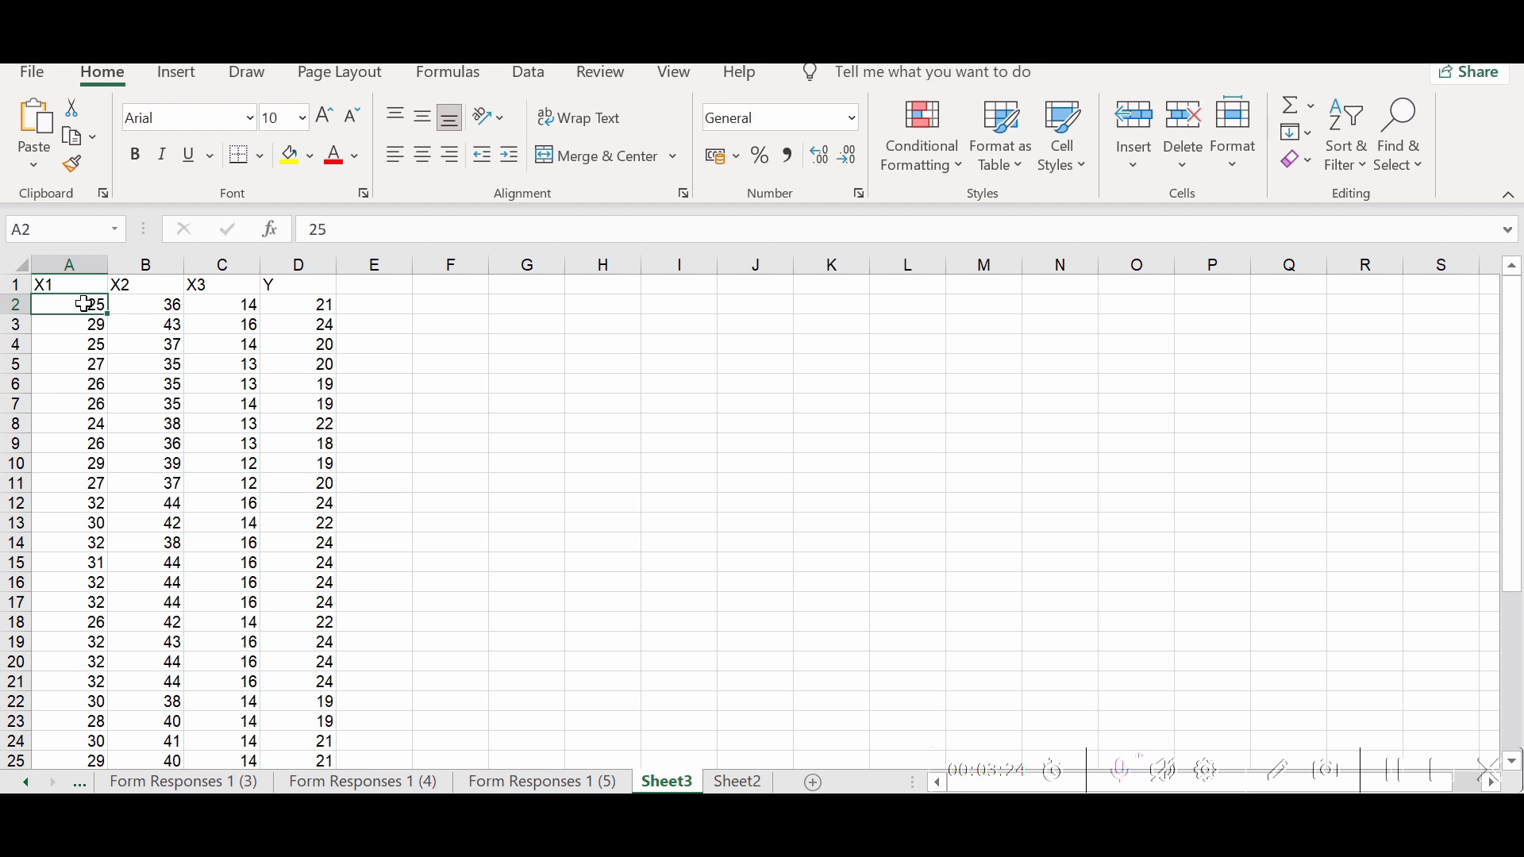
{"action": "left_click_drag", "start_coordinate": [85, 304], "coordinate": [320, 718]}
{"action": "right_click", "coordinate": [202, 575]}
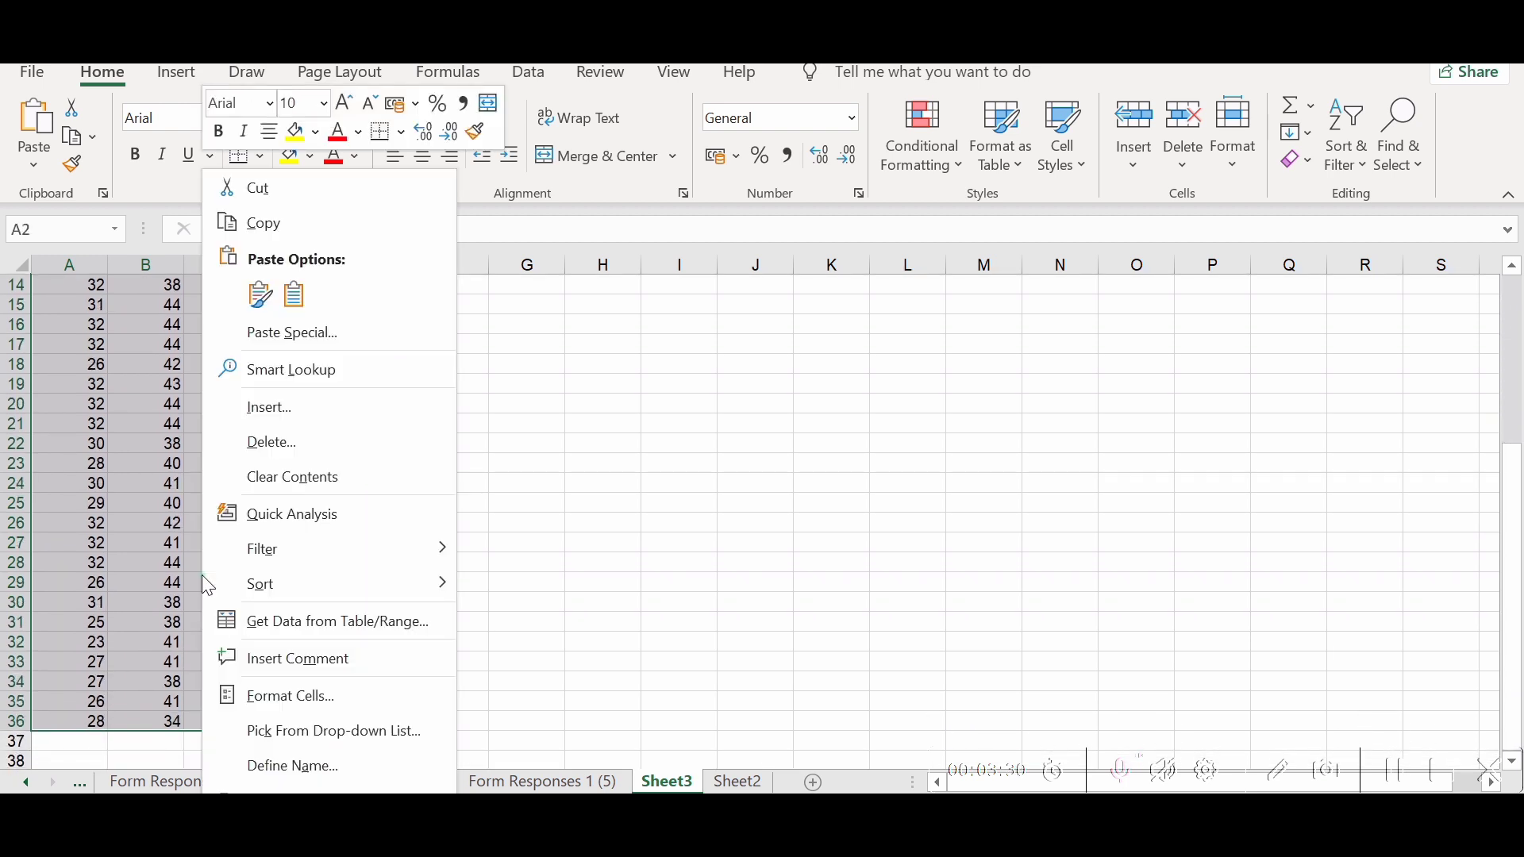
{"action": "left_click", "coordinate": [293, 230]}
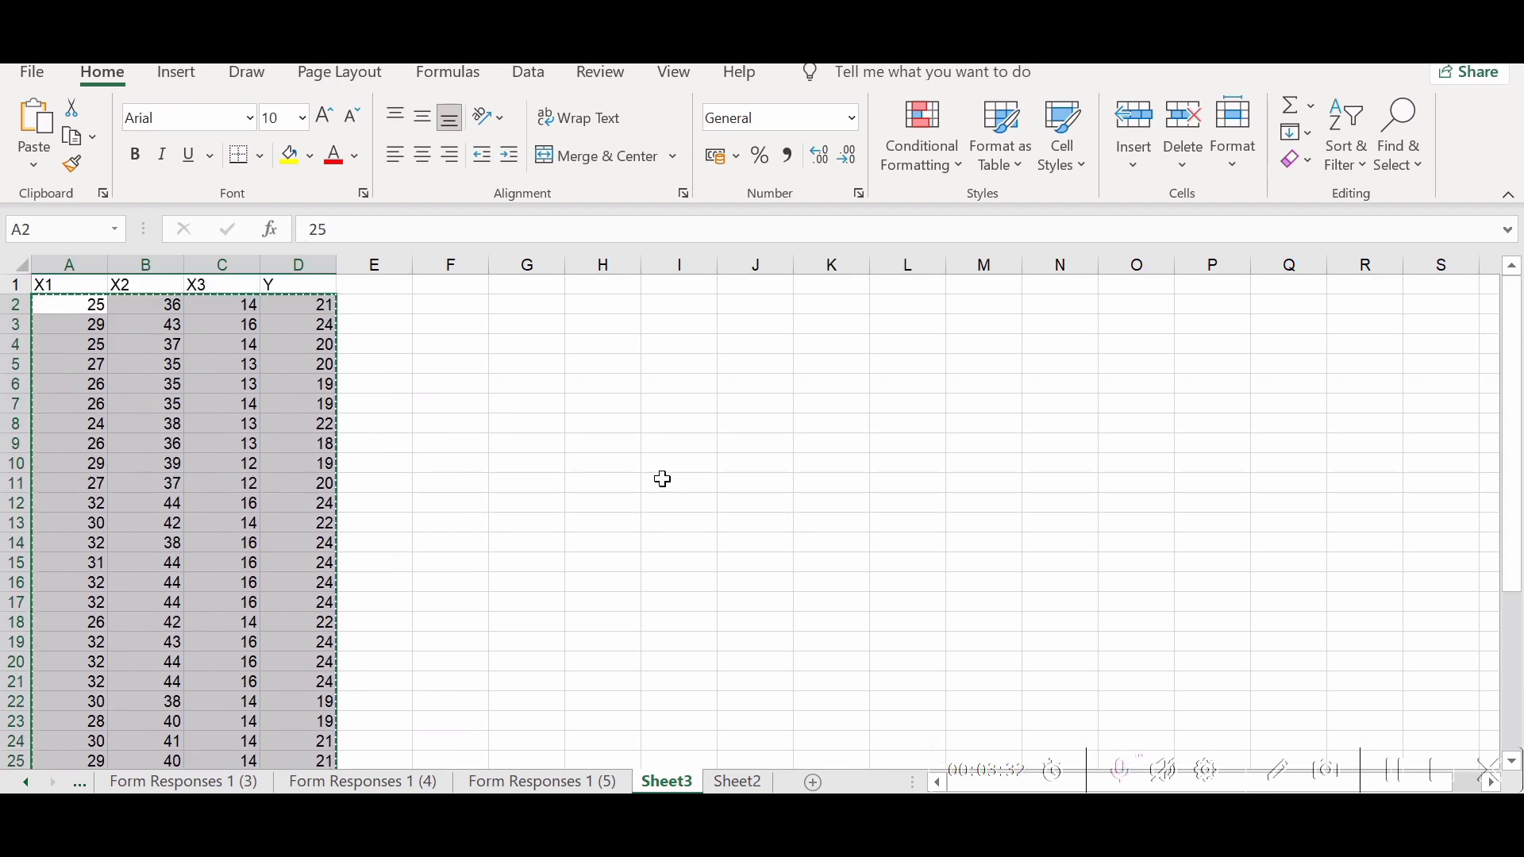
- Switch to SPSS and paste the copied scores into the empty data grid from the first cell, without variable names
{"action": "left_click", "coordinate": [825, 835]}
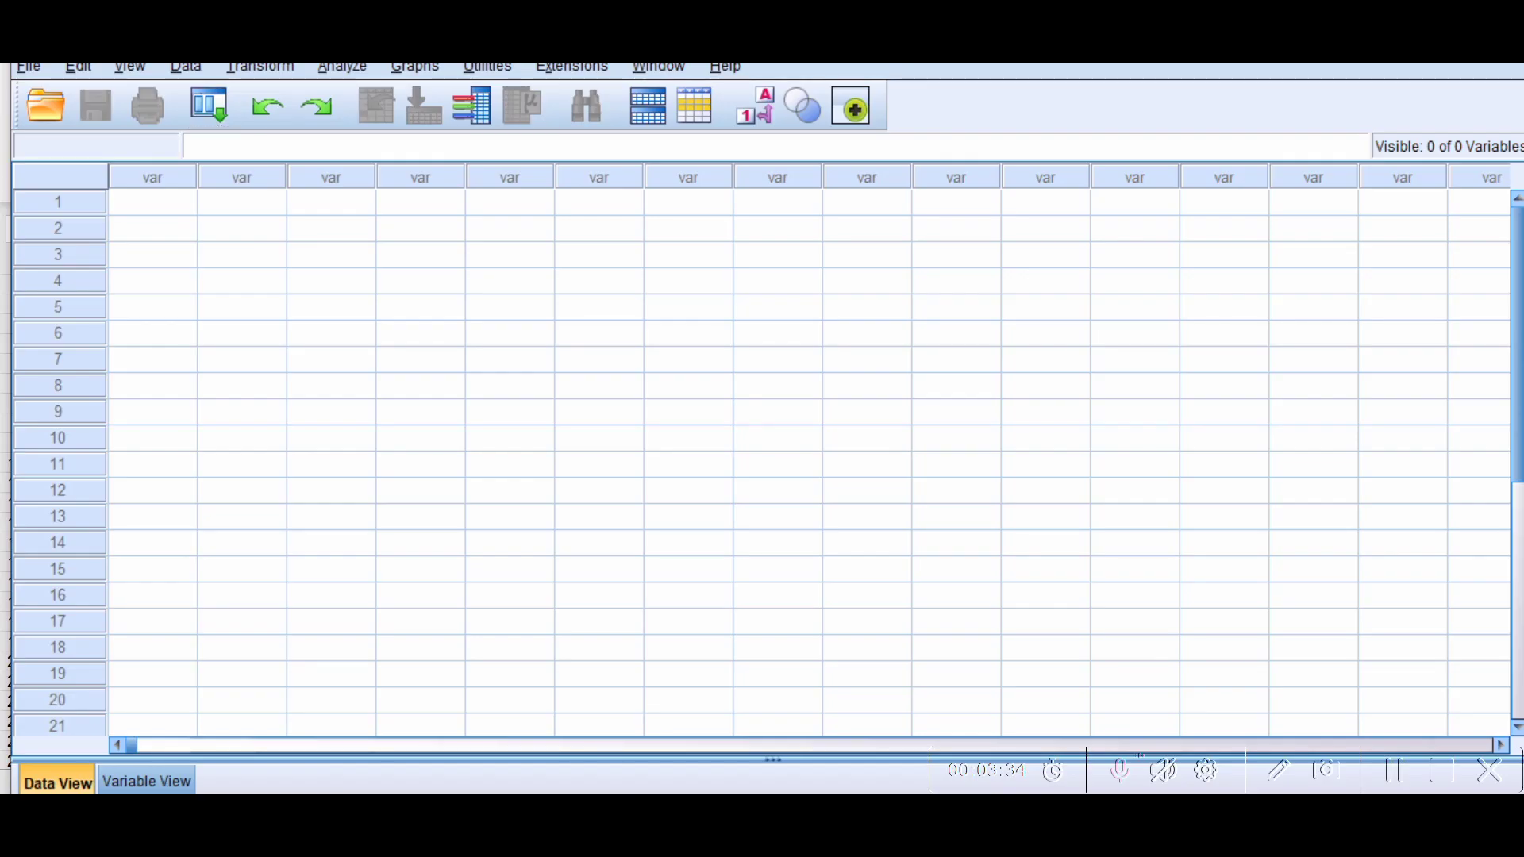
{"action": "left_click", "coordinate": [144, 202]}
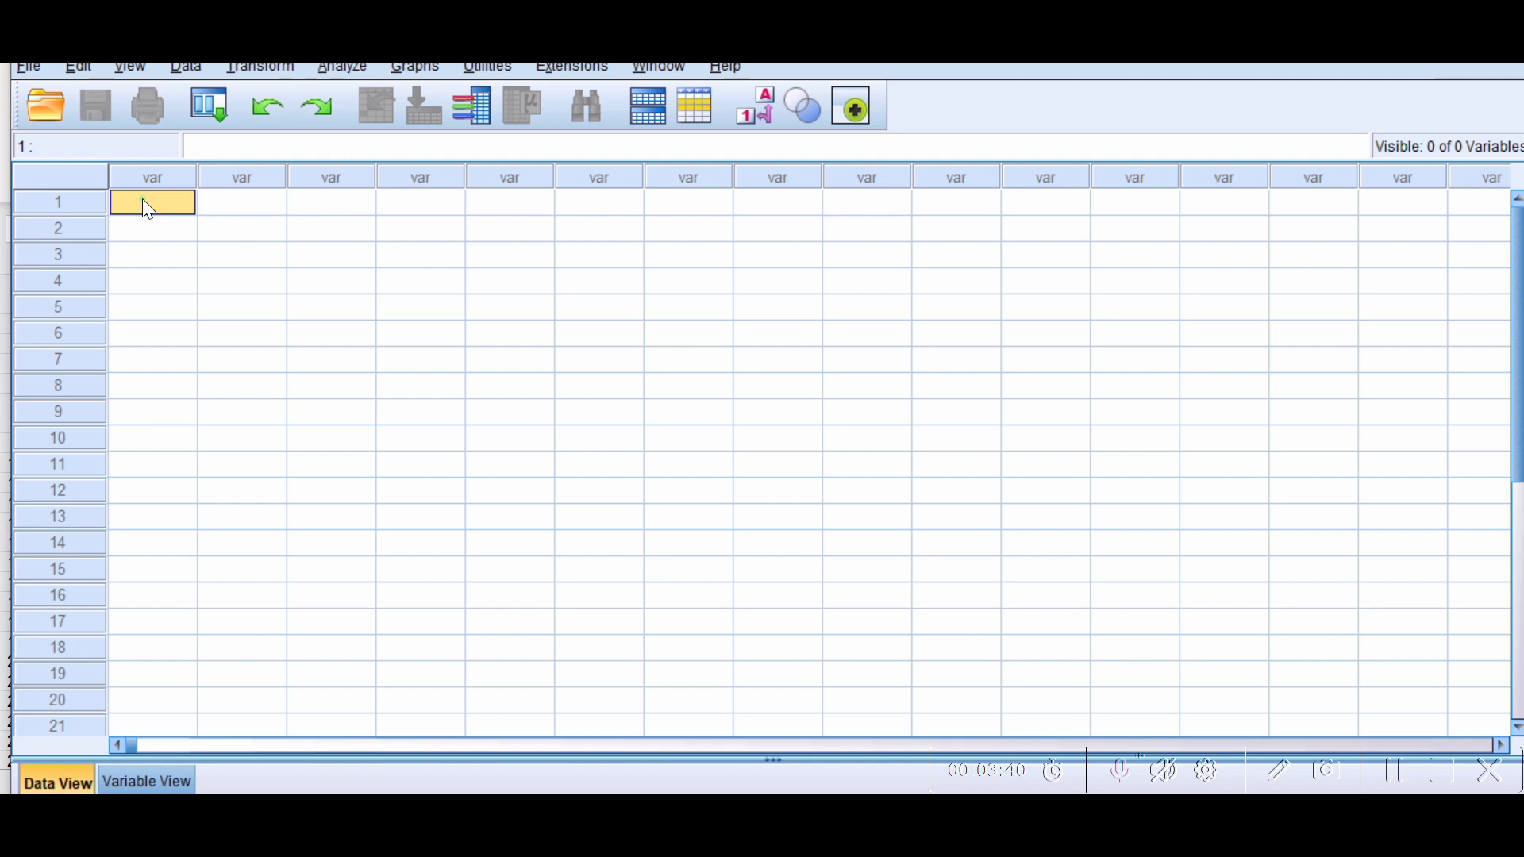
{"action": "right_click", "coordinate": [145, 208]}
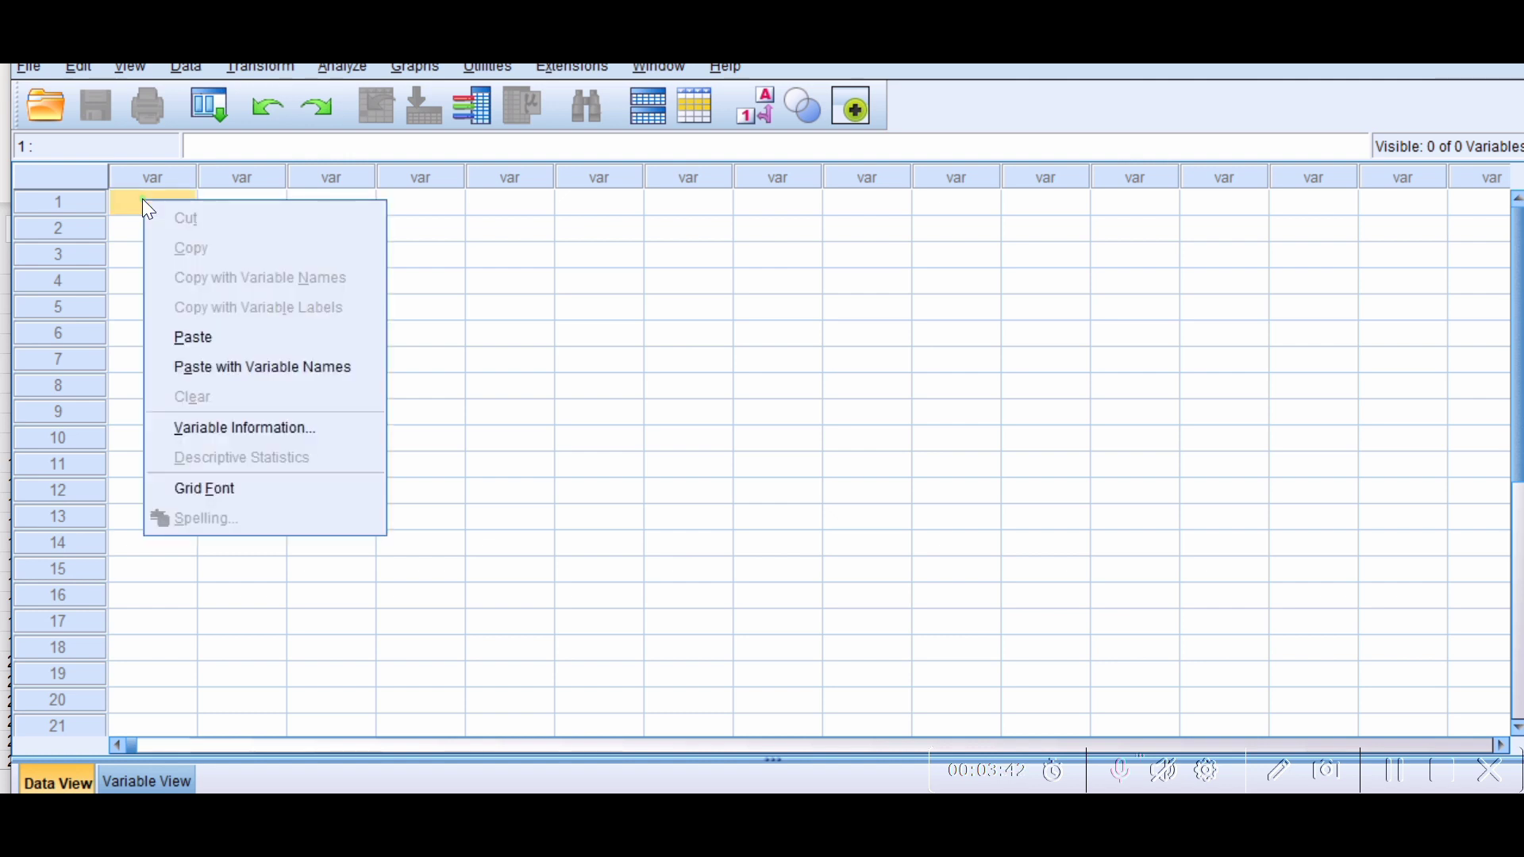
{"action": "left_click", "coordinate": [208, 338]}
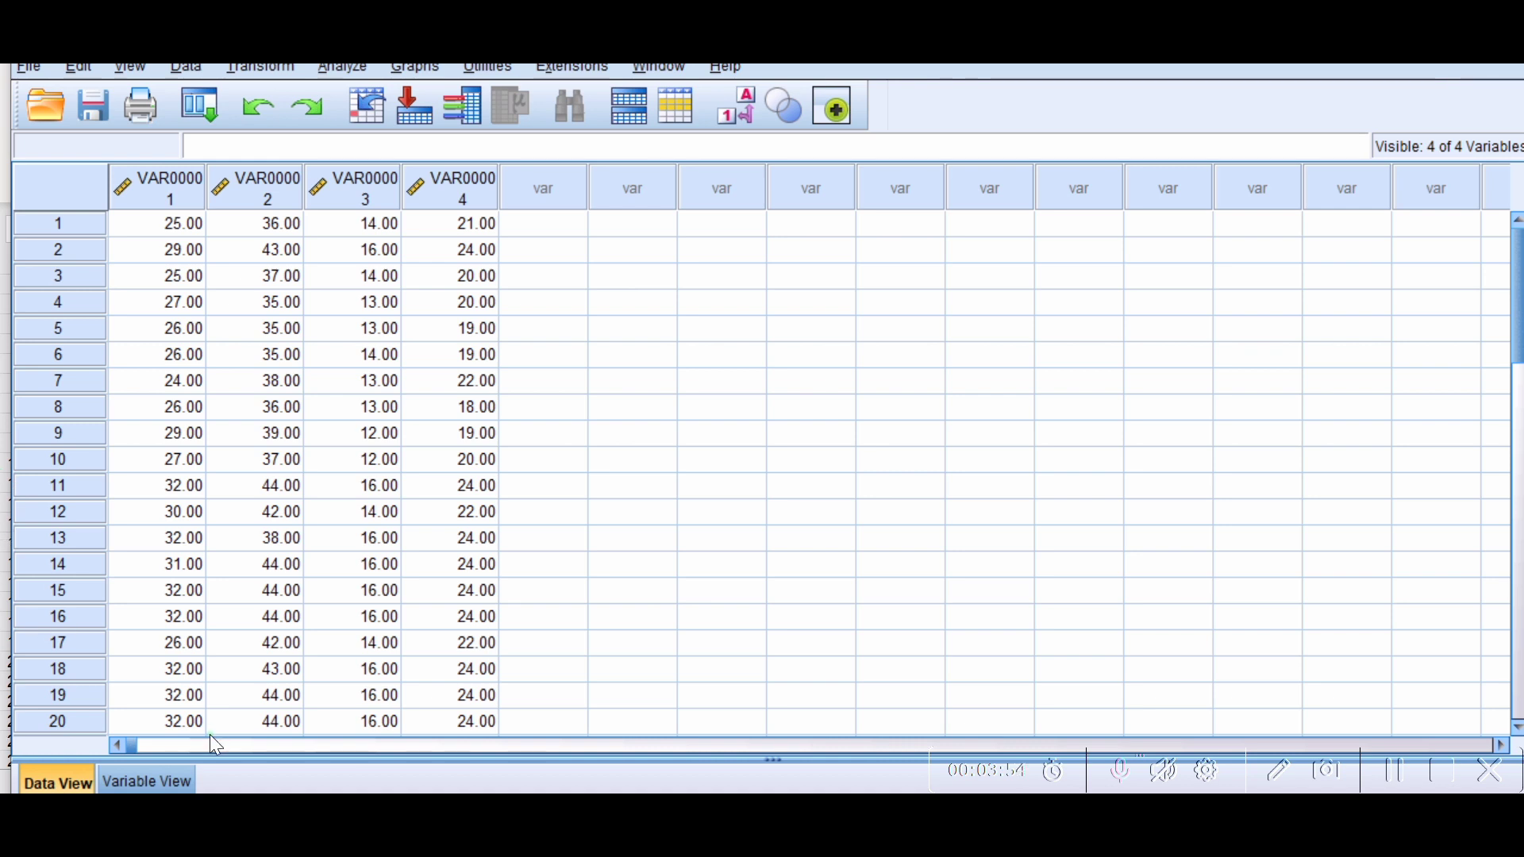
- Rename the four pasted variables in order as X1, X2, X3 and Y
{"action": "left_click", "coordinate": [162, 784]}
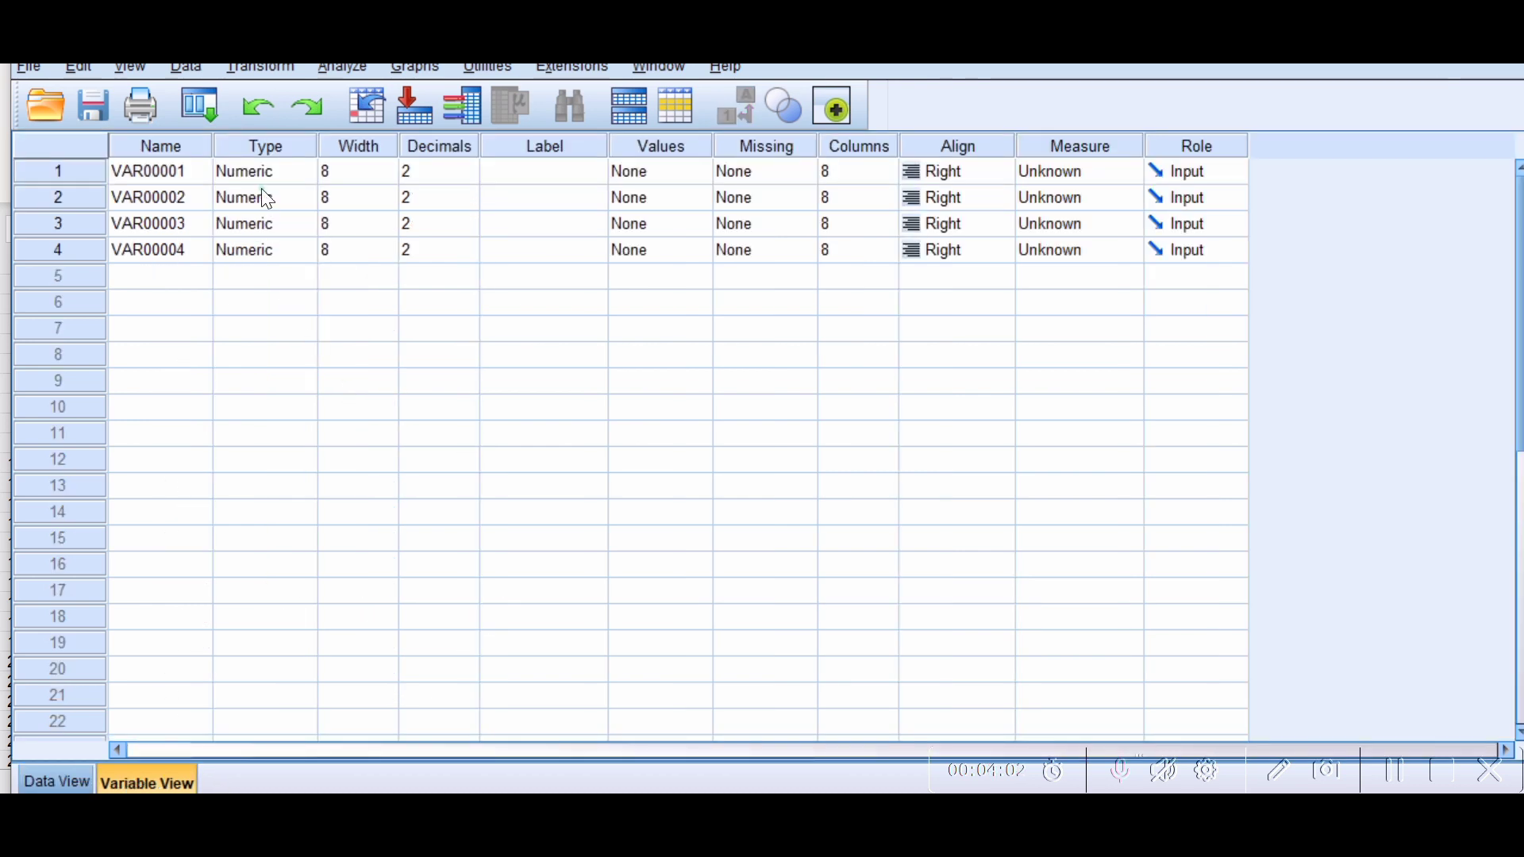
{"action": "left_click", "coordinate": [164, 172]}
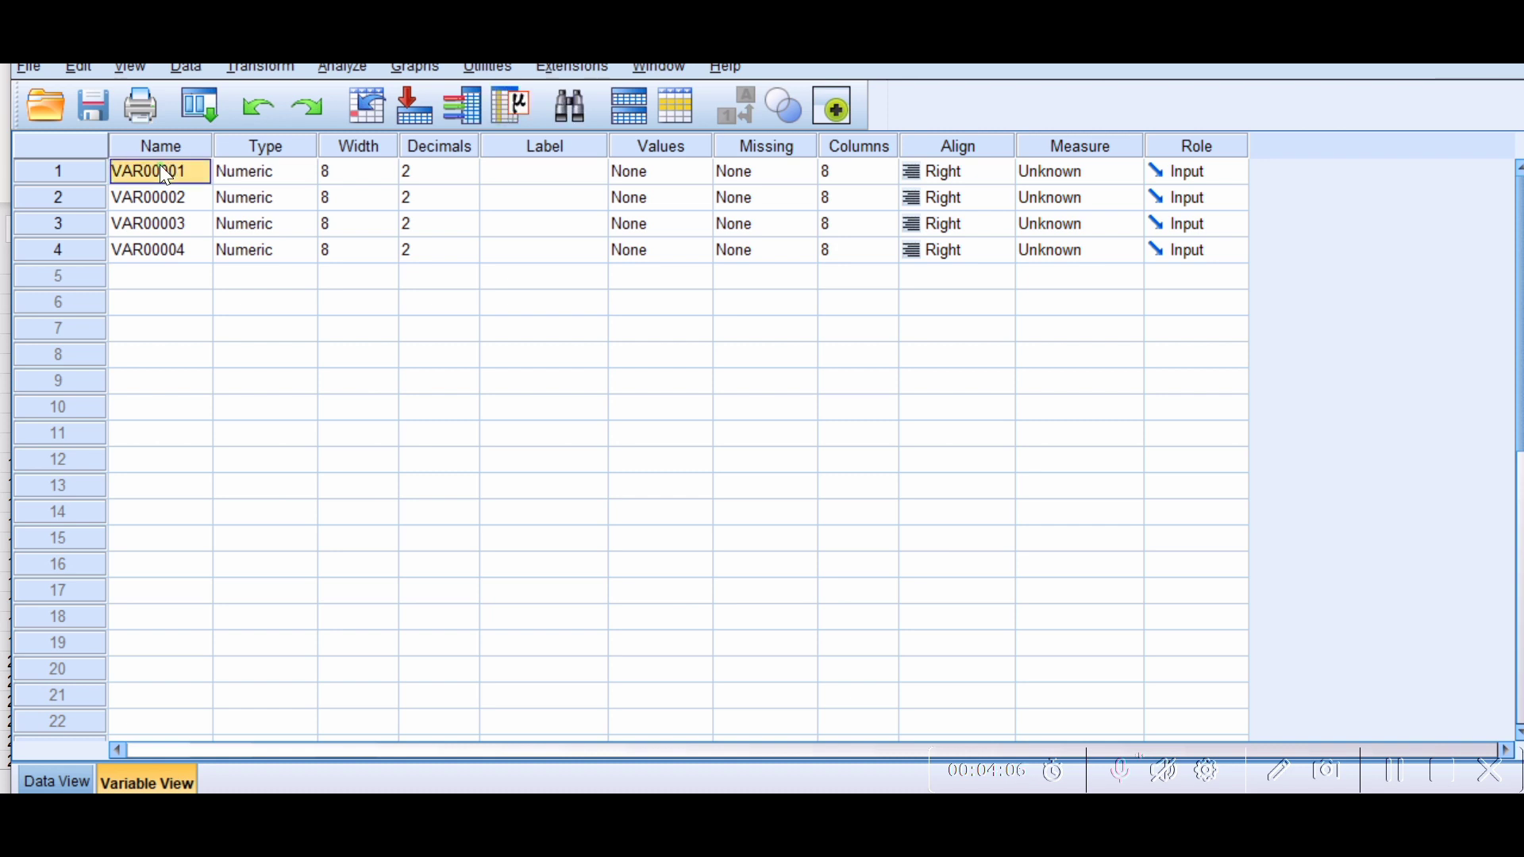
{"action": "key", "text": "BackSpace"}
{"action": "key", "text": "Caps_Lock"}
{"action": "type", "text": "X1"}
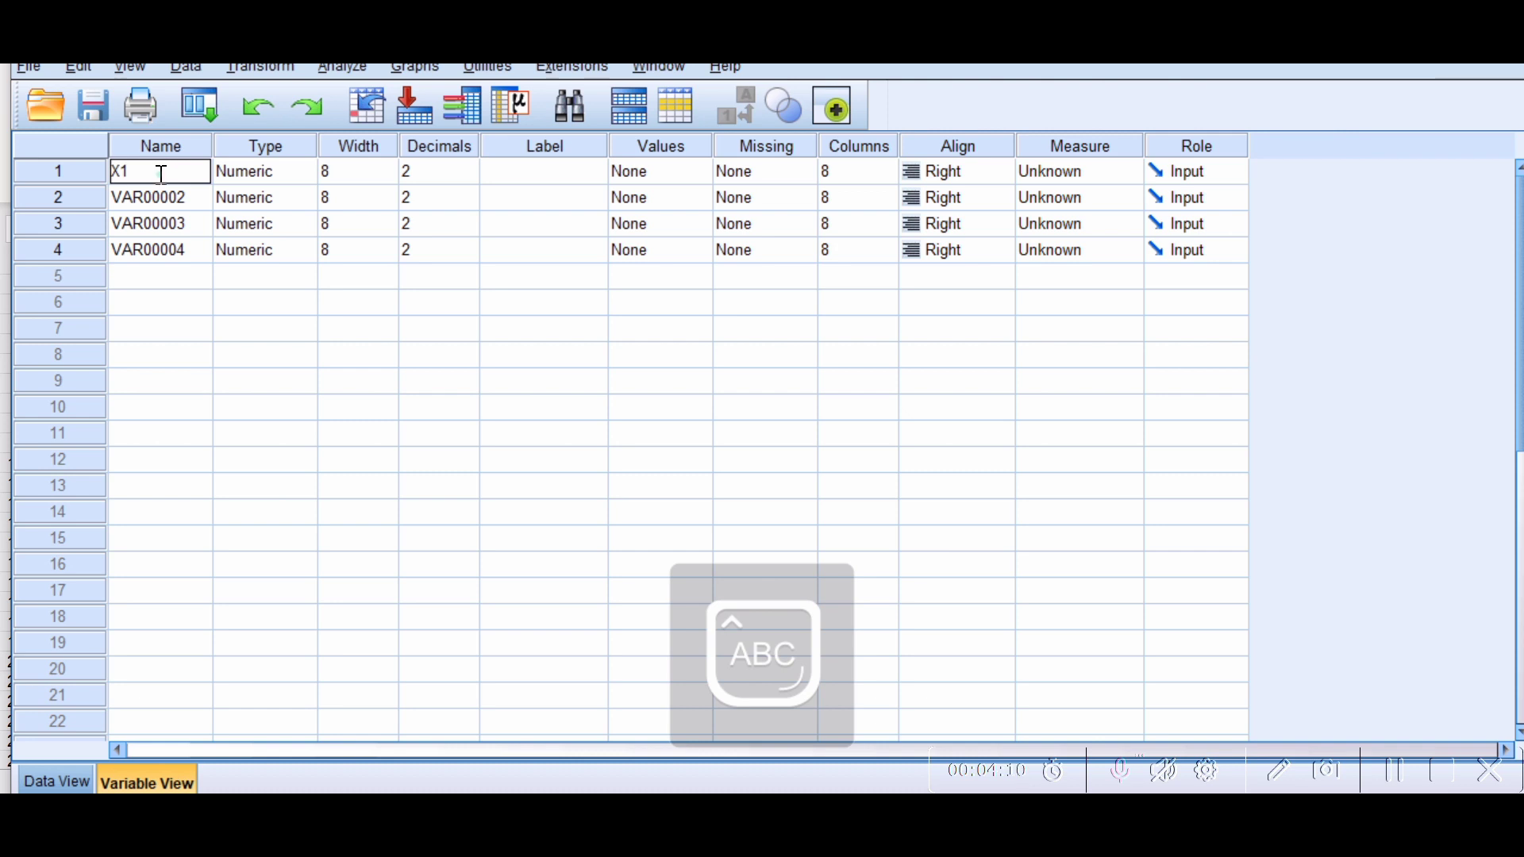
{"action": "left_click", "coordinate": [132, 196]}
{"action": "type", "text": "X2"}
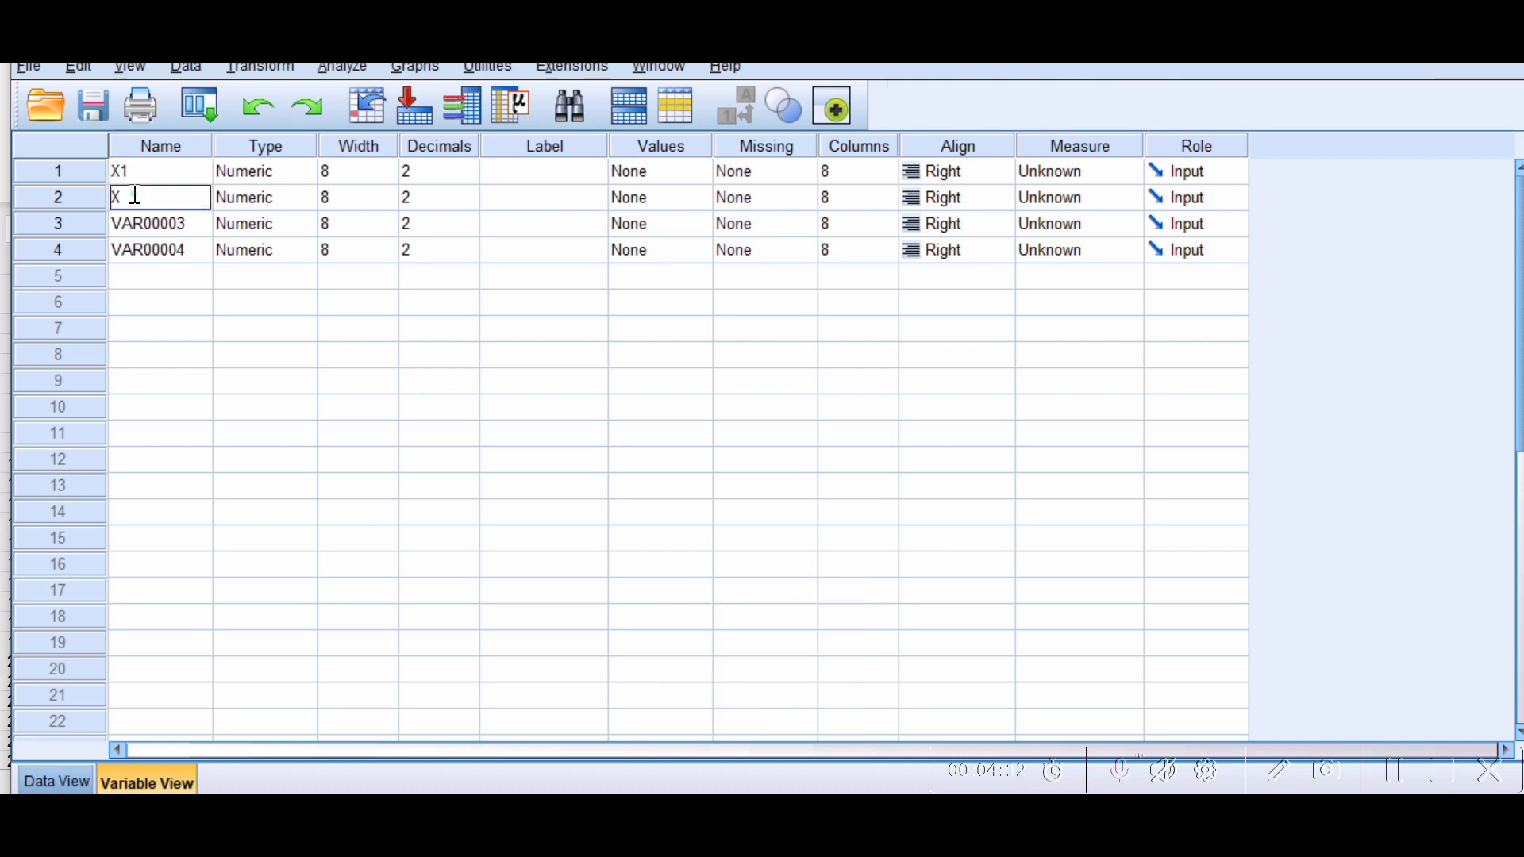
{"action": "left_click", "coordinate": [150, 225]}
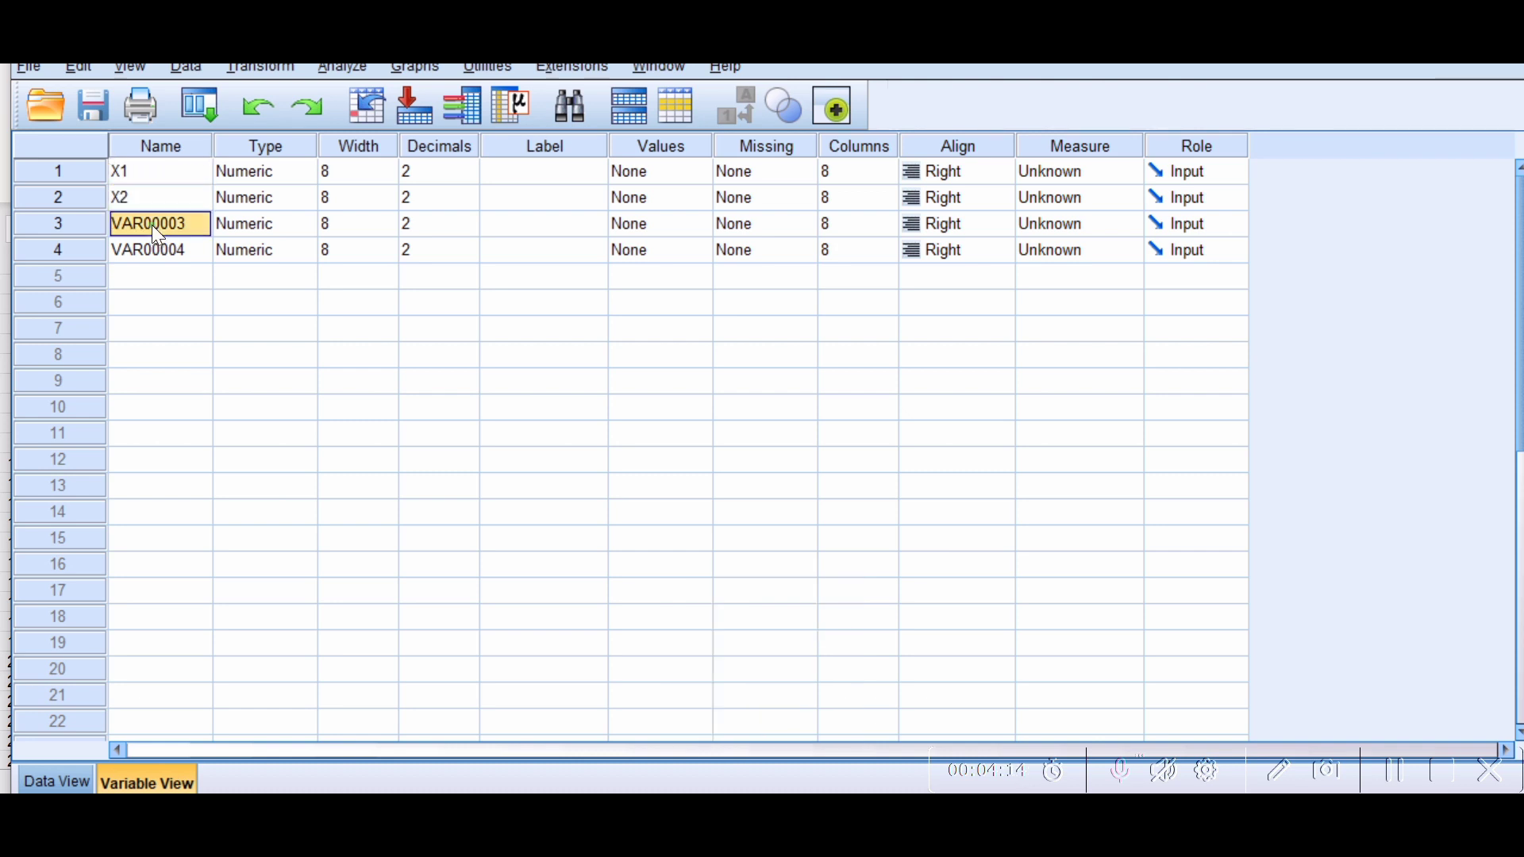
{"action": "type", "text": "X3"}
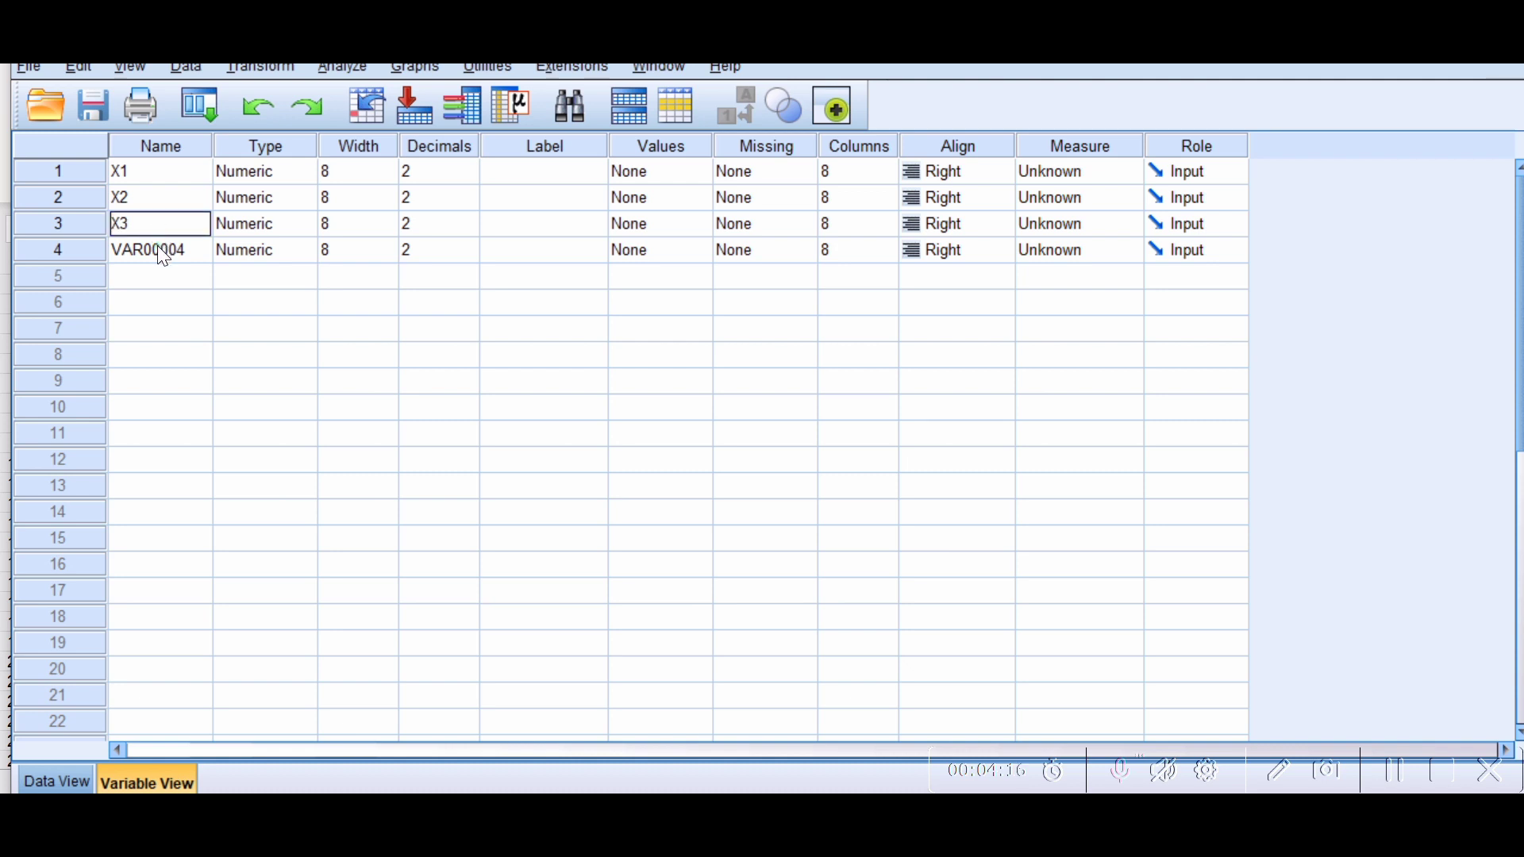
{"action": "left_click", "coordinate": [157, 247]}
{"action": "type", "text": "Y"}
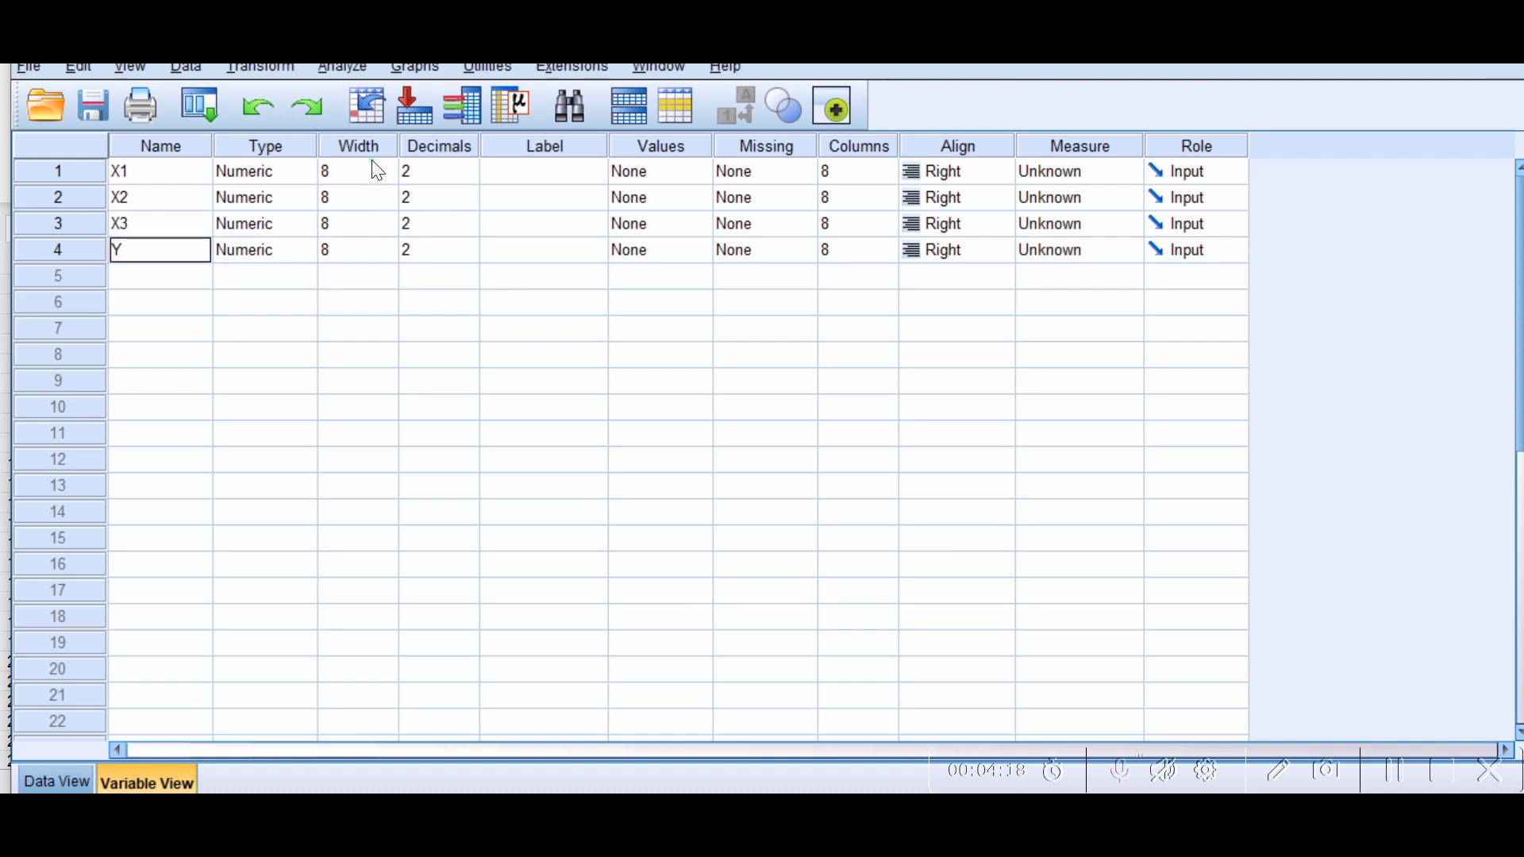
- Set the decimals of X1, X2, X3 and Y to 0
{"action": "left_click", "coordinate": [437, 172]}
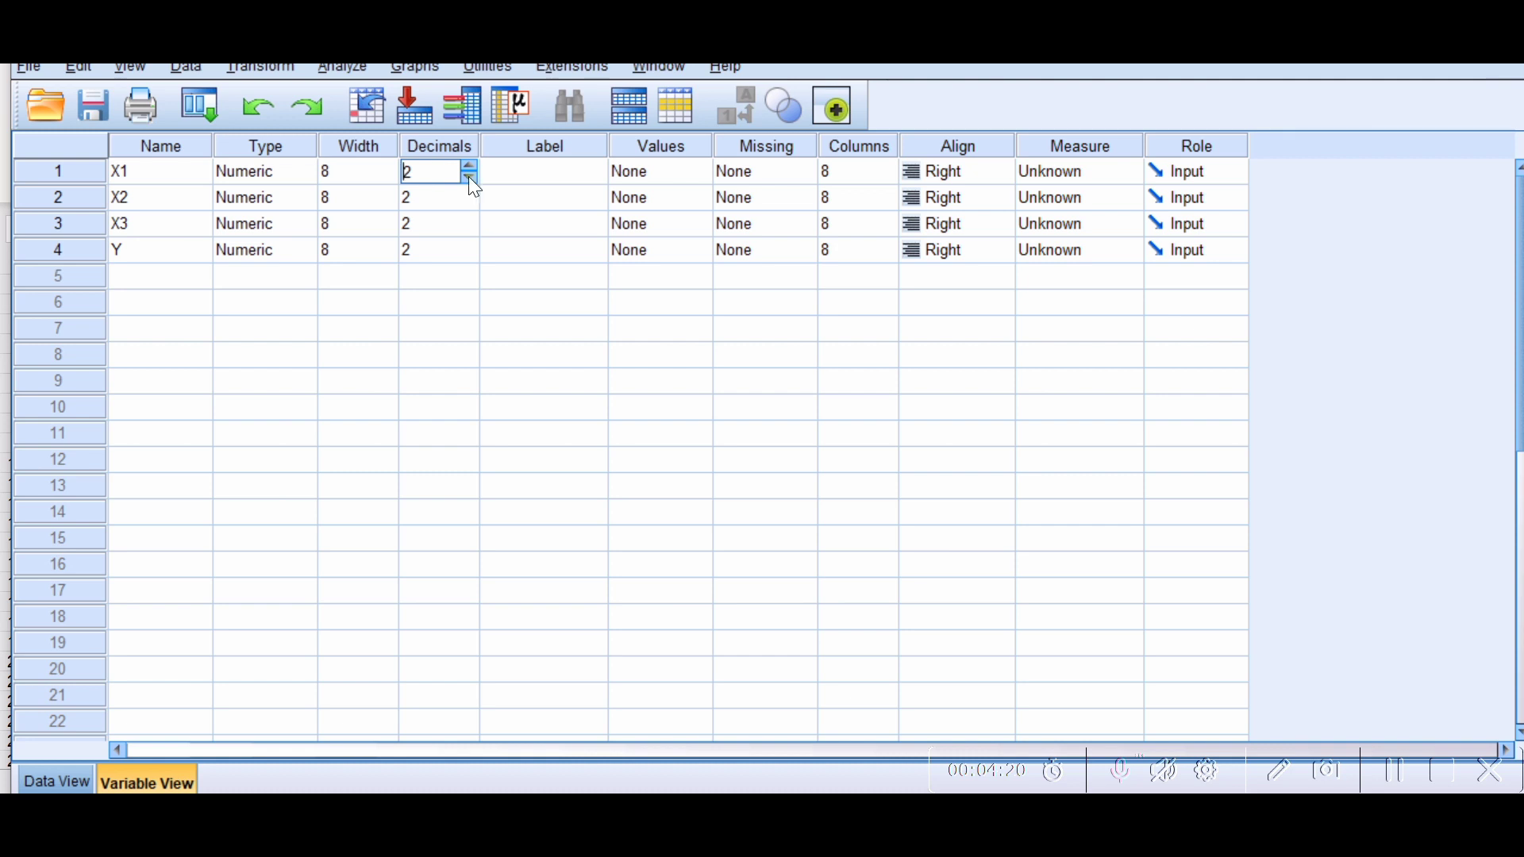
{"action": "left_click", "coordinate": [467, 177]}
{"action": "left_click", "coordinate": [467, 177]}
{"action": "left_click", "coordinate": [432, 205]}
{"action": "left_click", "coordinate": [467, 204]}
{"action": "left_click", "coordinate": [467, 203]}
{"action": "left_click", "coordinate": [419, 224]}
{"action": "left_click", "coordinate": [469, 230]}
{"action": "left_click", "coordinate": [469, 230]}
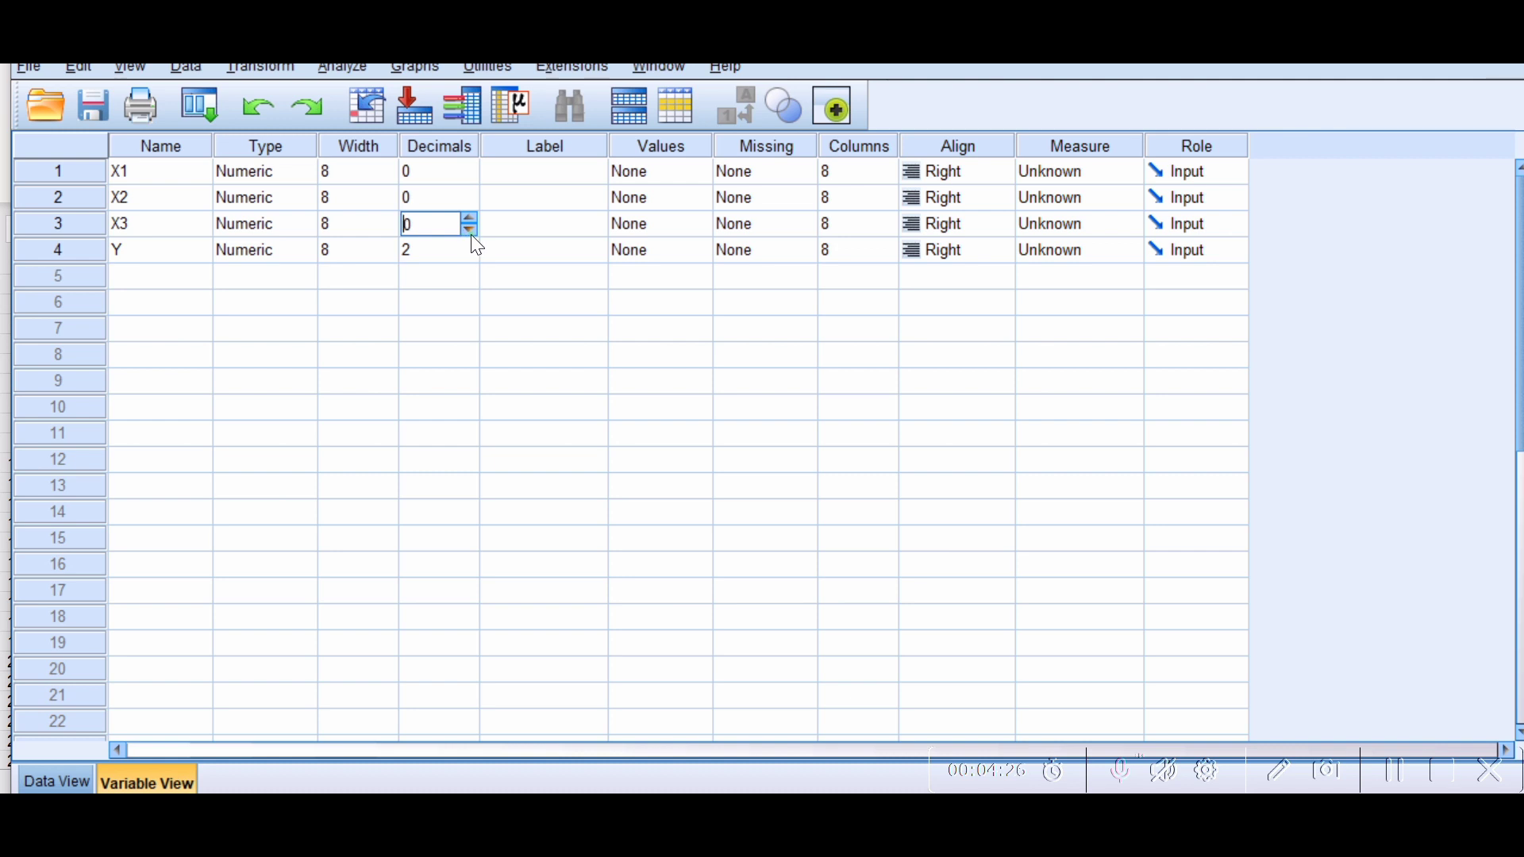
{"action": "left_click", "coordinate": [407, 258]}
{"action": "left_click", "coordinate": [470, 255]}
{"action": "left_click", "coordinate": [470, 256]}
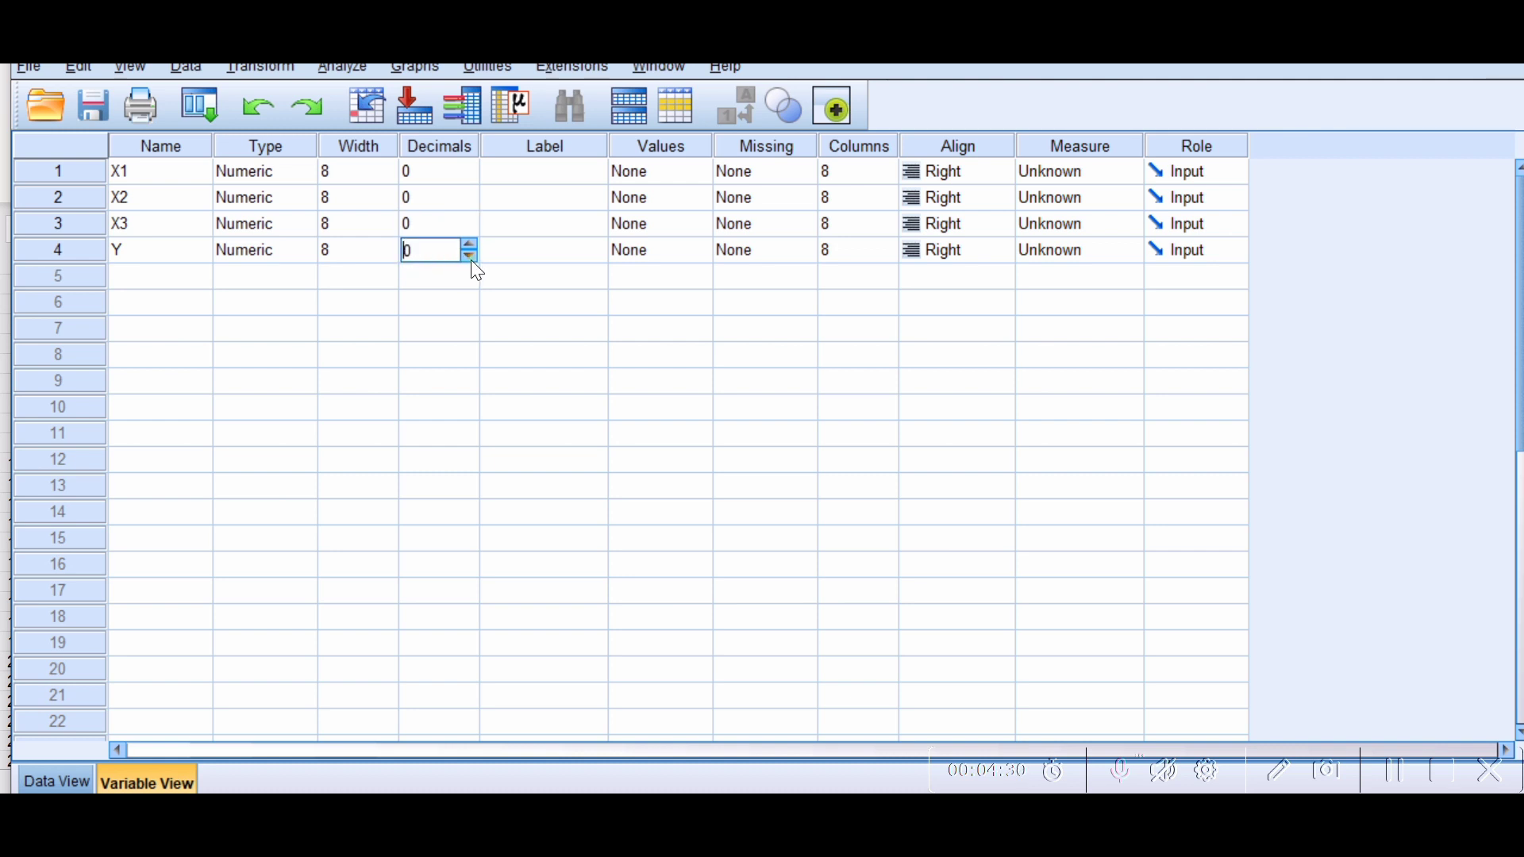
- Label the X1 variable "Usefullness"
{"action": "left_click", "coordinate": [553, 172]}
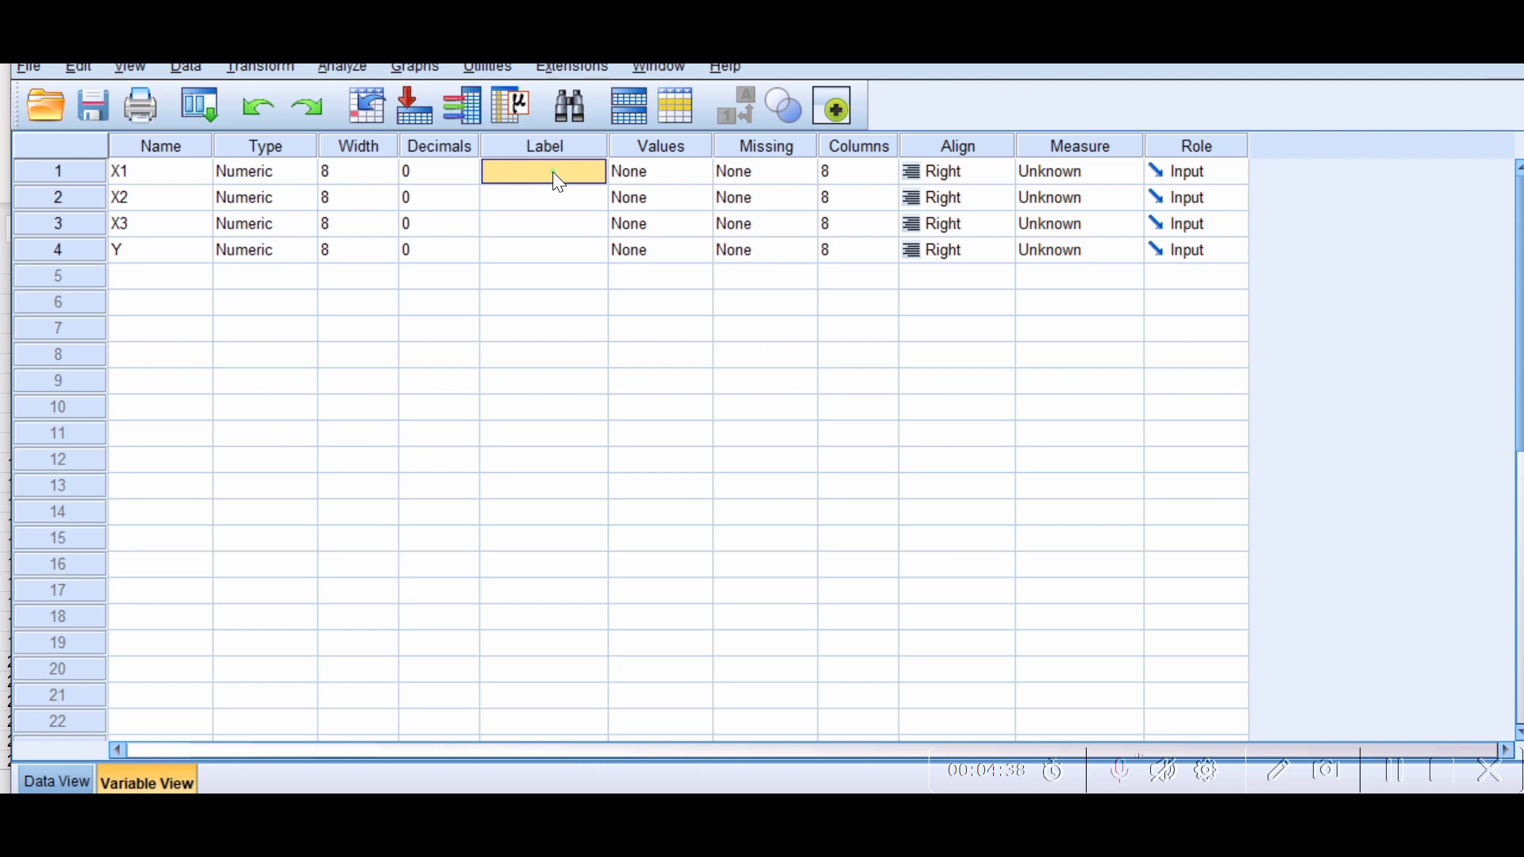
{"action": "type", "text": "US"}
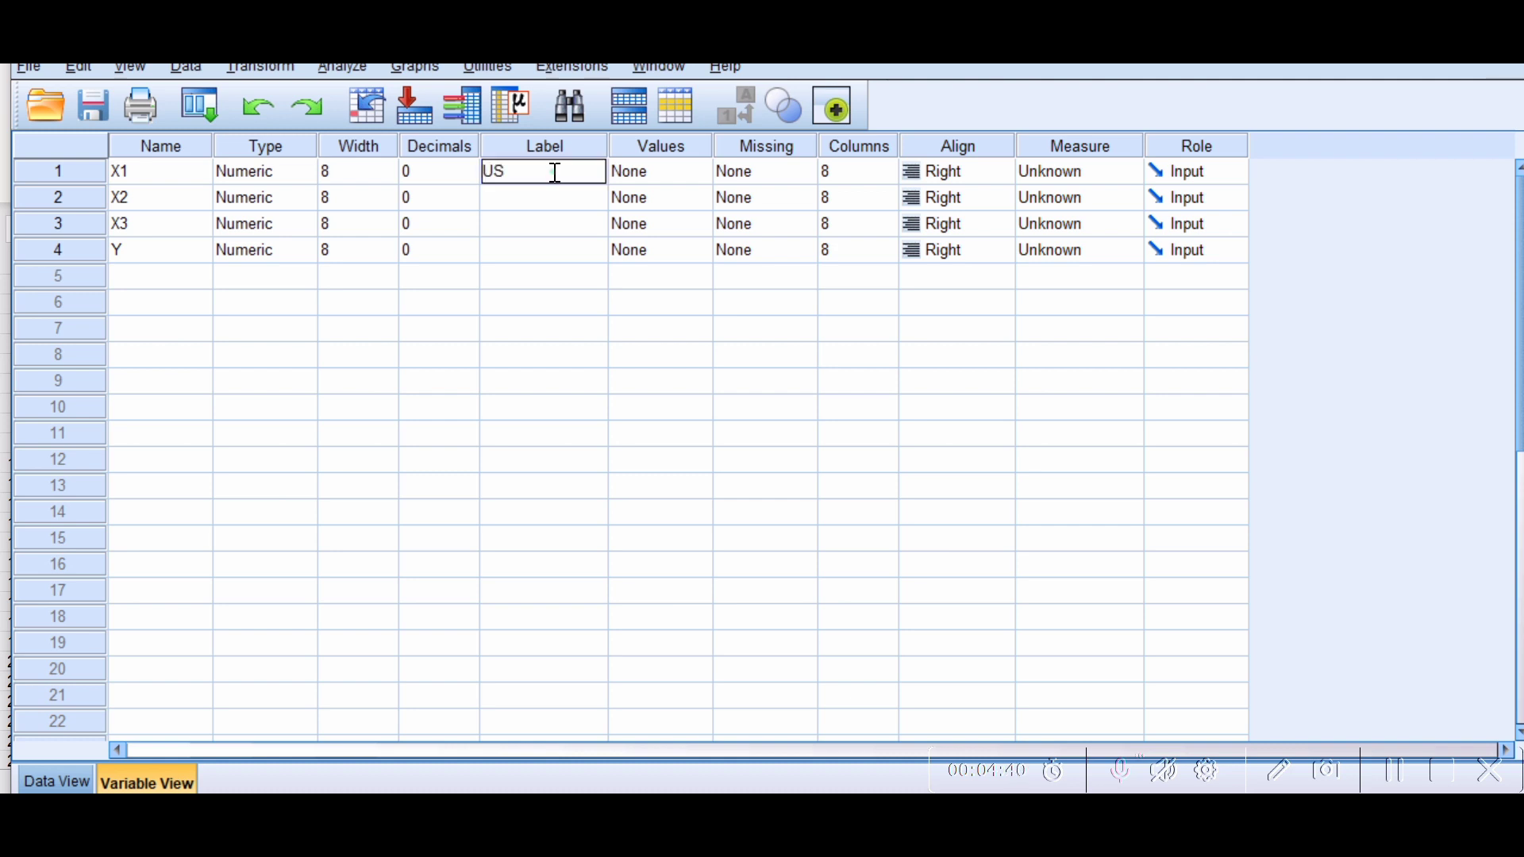
{"action": "type", "text": "EFULNESS"}
{"action": "key", "text": "BackSpace"}
{"action": "key", "text": "BackSpace"}
{"action": "key", "text": "BackSpace"}
{"action": "key", "text": "BackSpace"}
{"action": "key", "text": "BackSpace"}
{"action": "key", "text": "BackSpace"}
{"action": "key", "text": "BackSpace"}
{"action": "key", "text": "BackSpace"}
{"action": "key", "text": "BackSpace"}
{"action": "key", "text": "Caps_Lock"}
{"action": "type", "text": "sefu"}
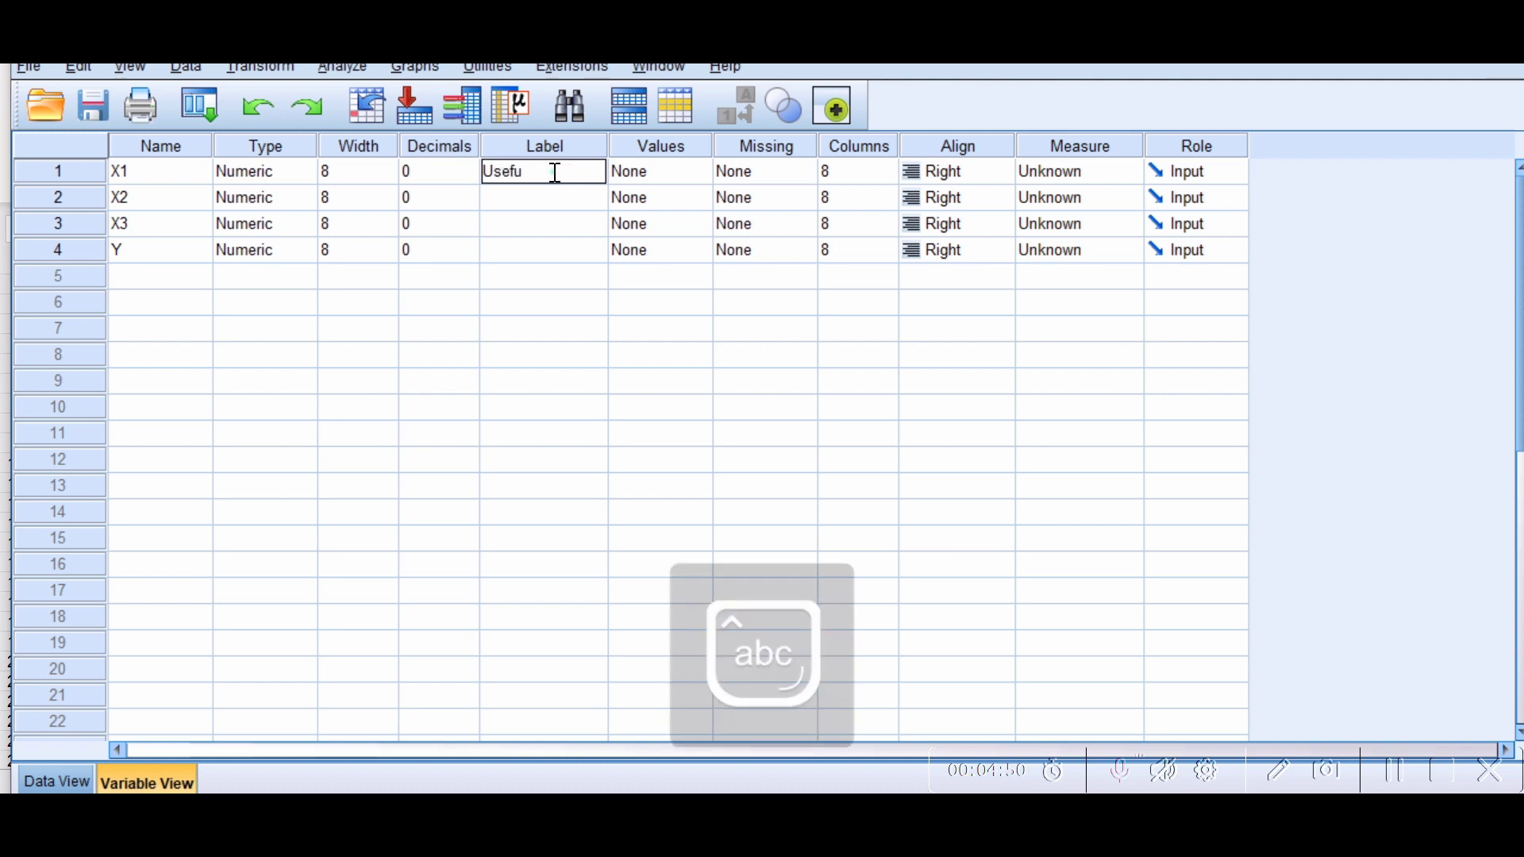
{"action": "type", "text": "llness"}
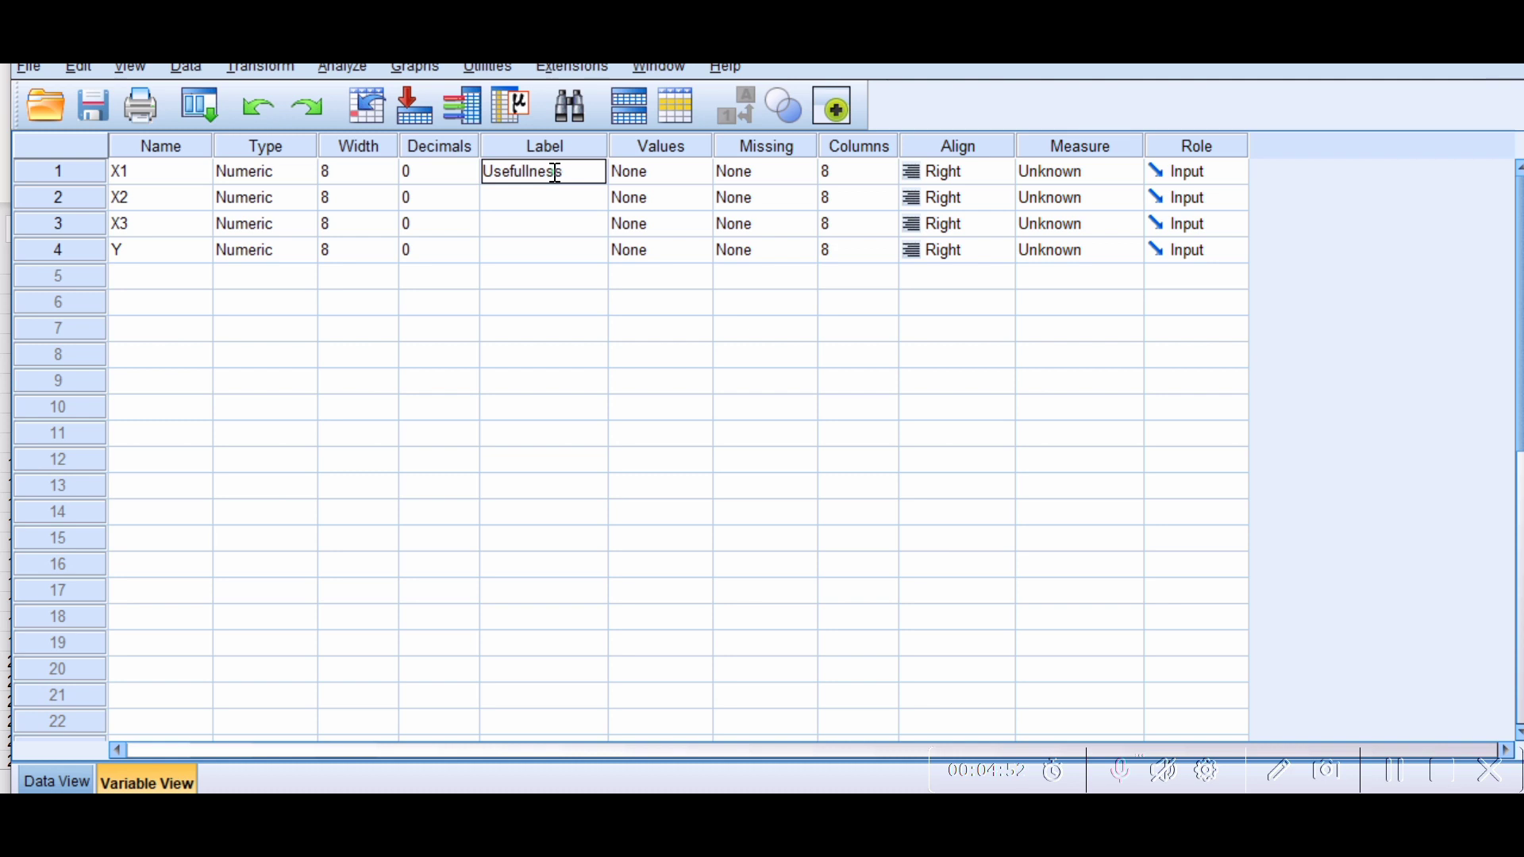
{"action": "left_click", "coordinate": [504, 208]}
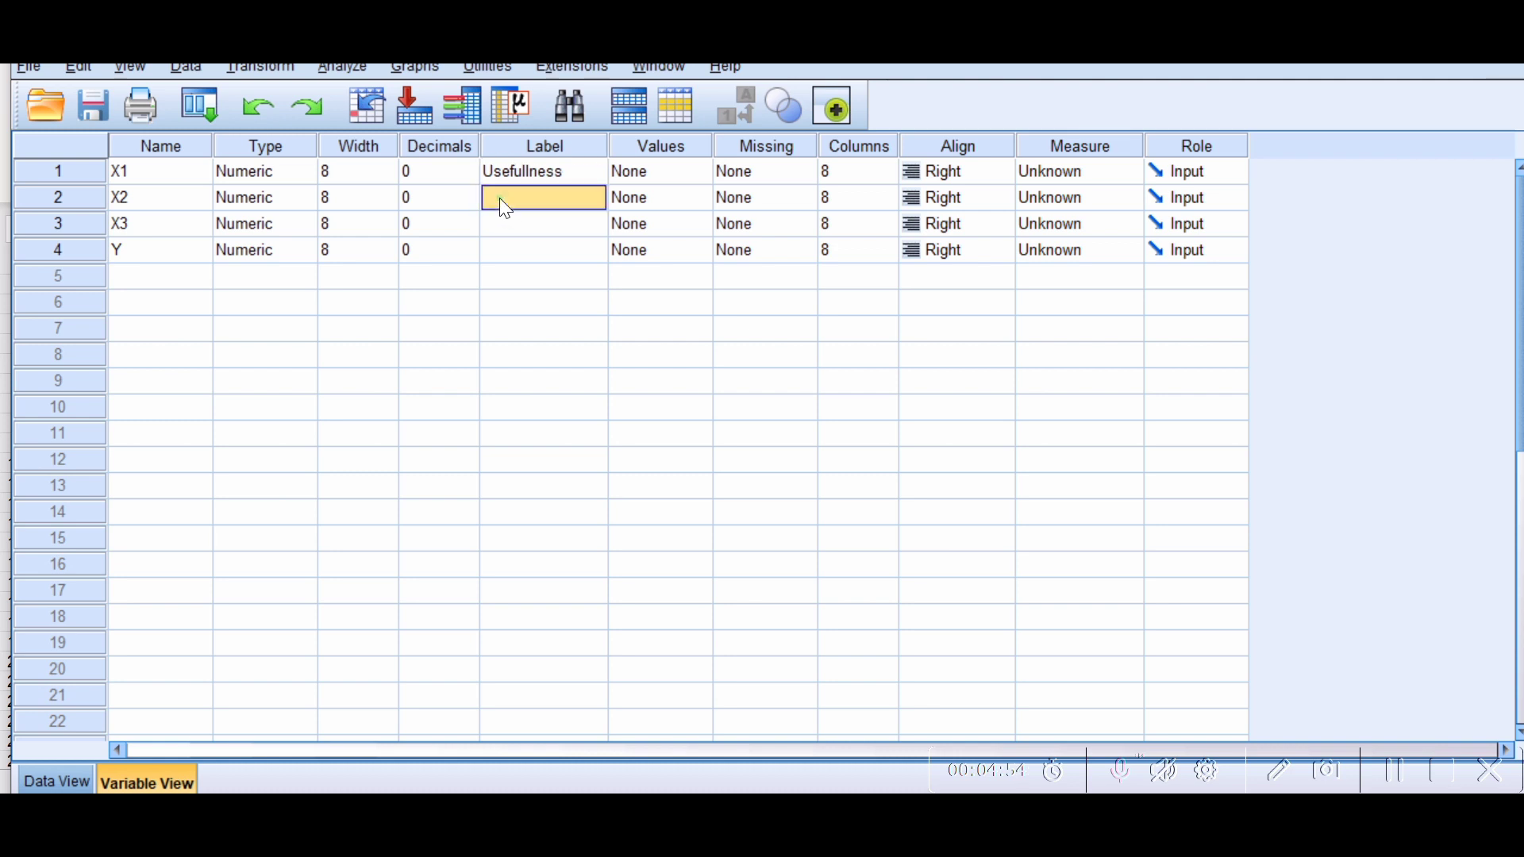
- Label the X2 variable "Ease of Use"
{"action": "key", "text": "Caps_Lock"}
{"action": "type", "text": "E"}
{"action": "key", "text": "Caps_Lock"}
{"action": "type", "text": "a"}
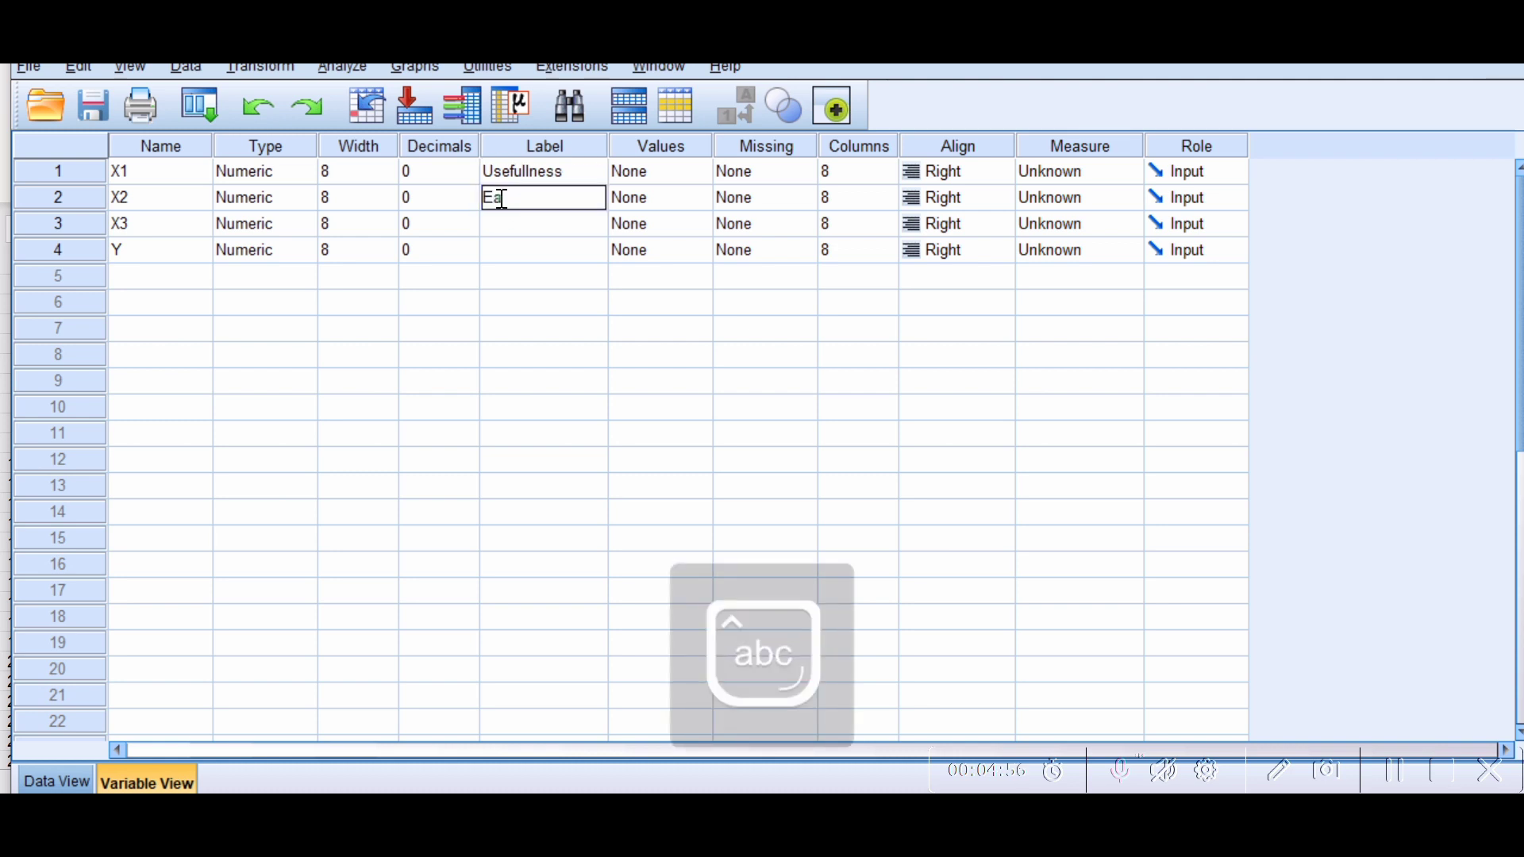
{"action": "type", "text": "se"}
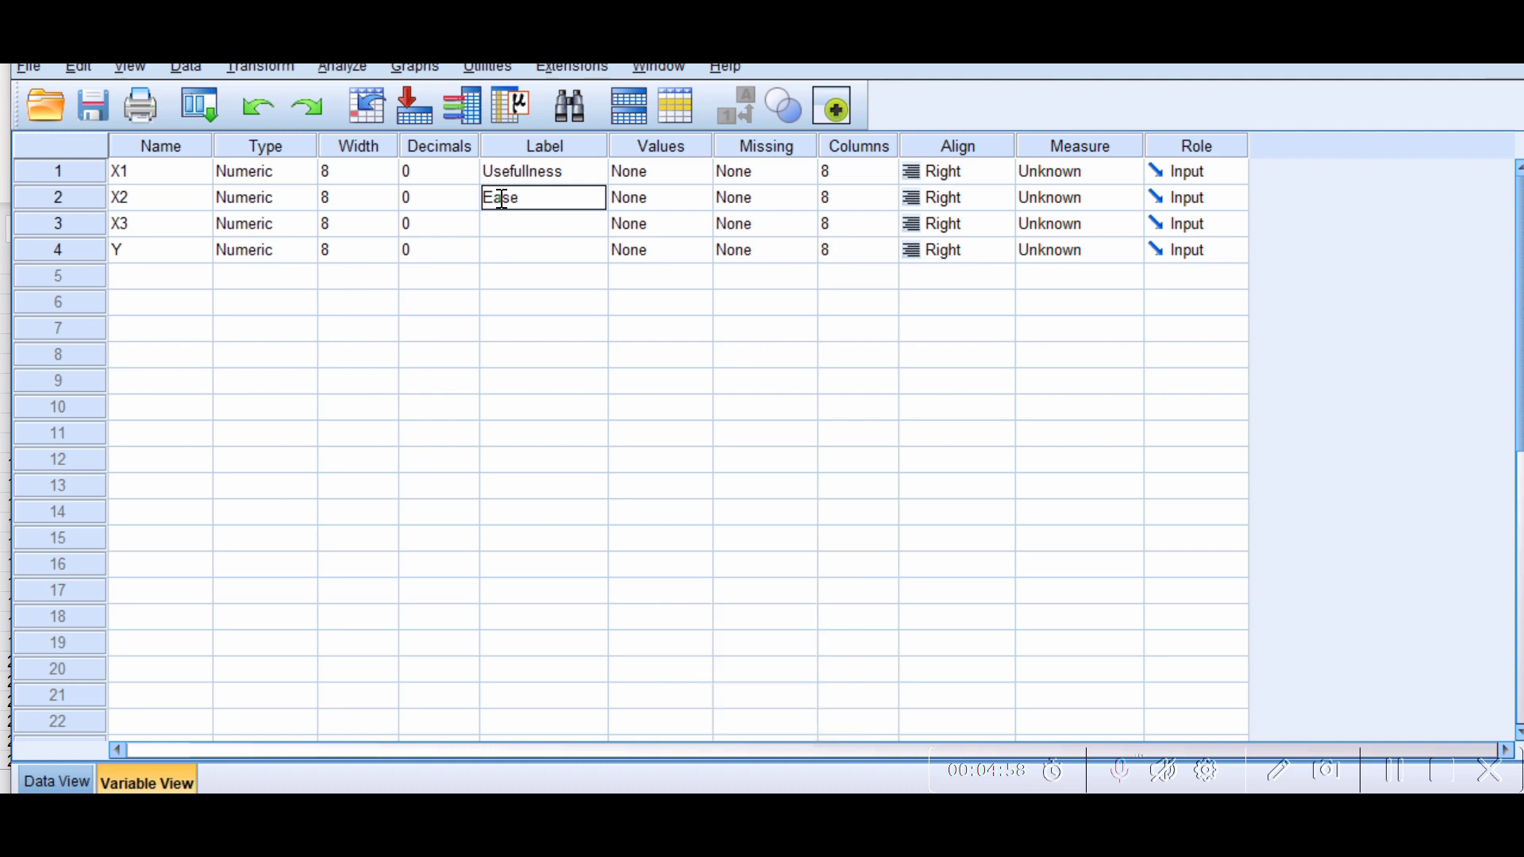
{"action": "type", "text": " of"}
{"action": "key", "text": "Caps_Lock"}
{"action": "type", "text": "U"}
{"action": "key", "text": "Caps_Lock"}
{"action": "type", "text": "se"}
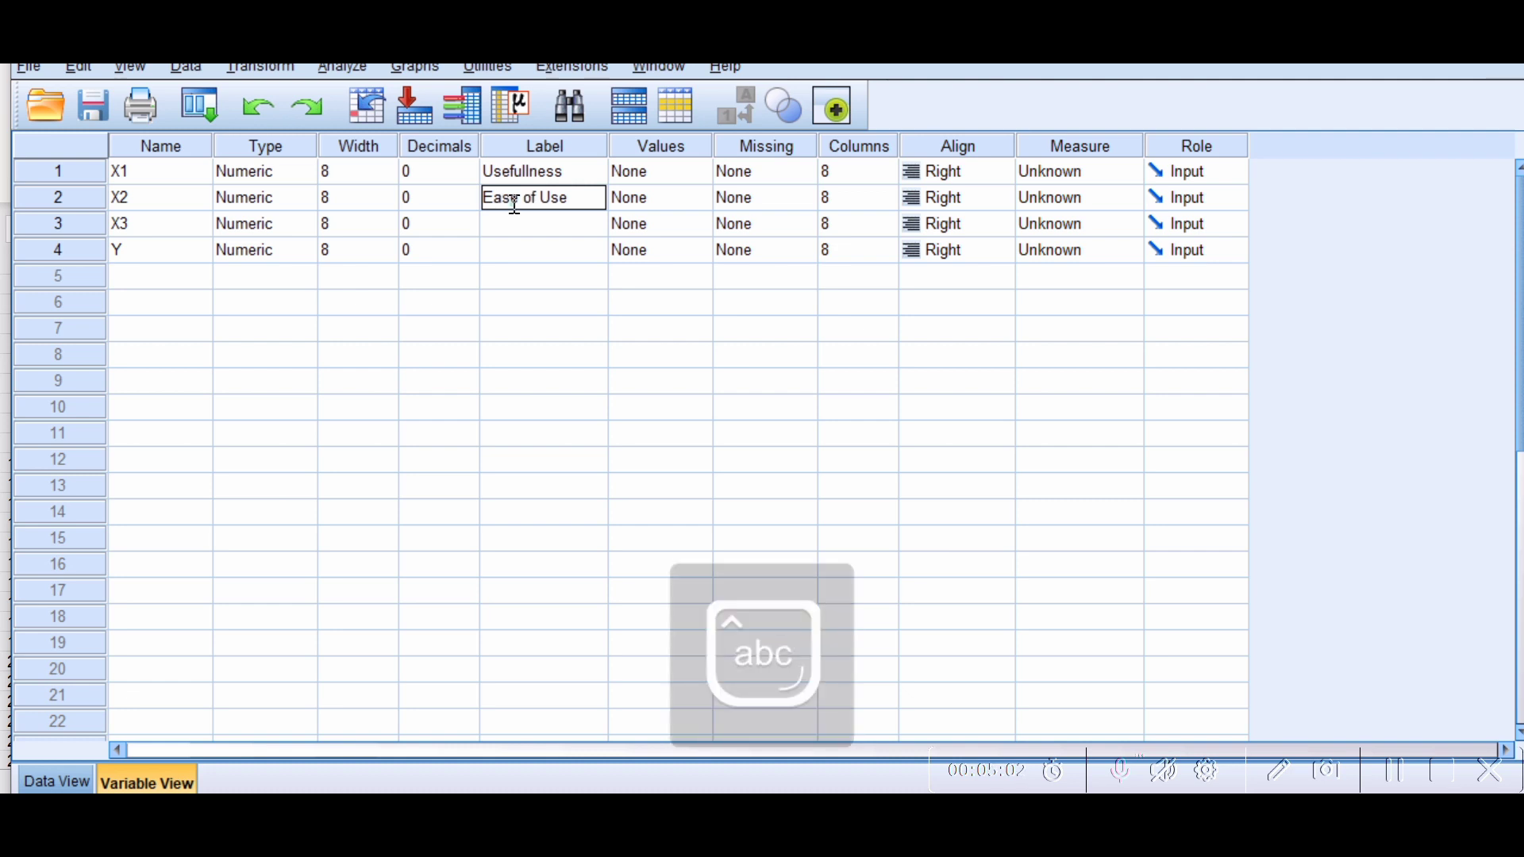
- Label the X3 variable "Ease of learning"
{"action": "left_click", "coordinate": [502, 226]}
{"action": "key", "text": "Caps_Lock"}
{"action": "type", "text": "E"}
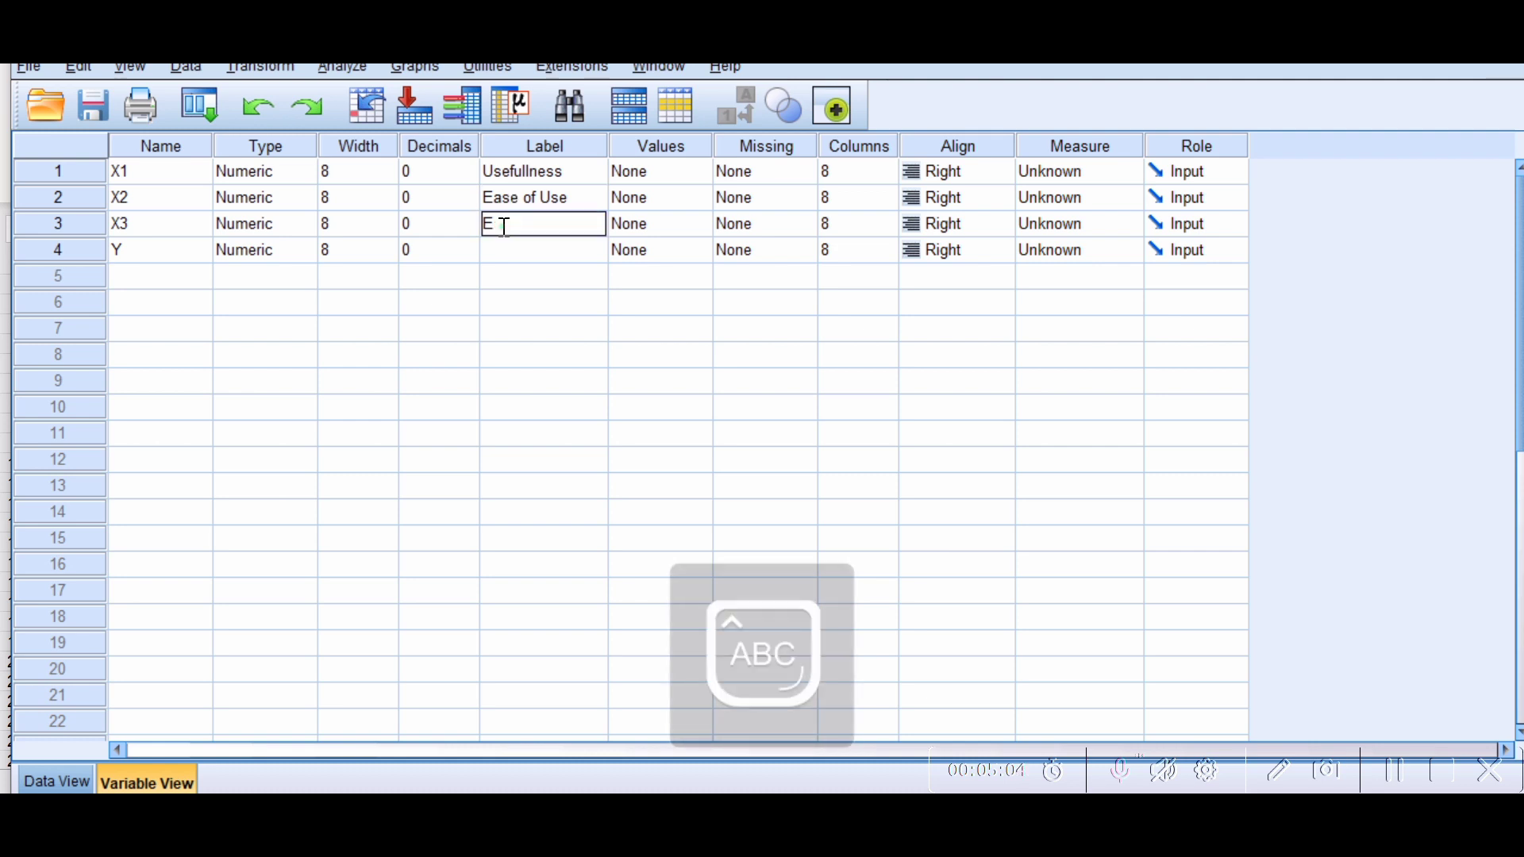
{"action": "key", "text": "Caps_Lock"}
{"action": "type", "text": "ase of"}
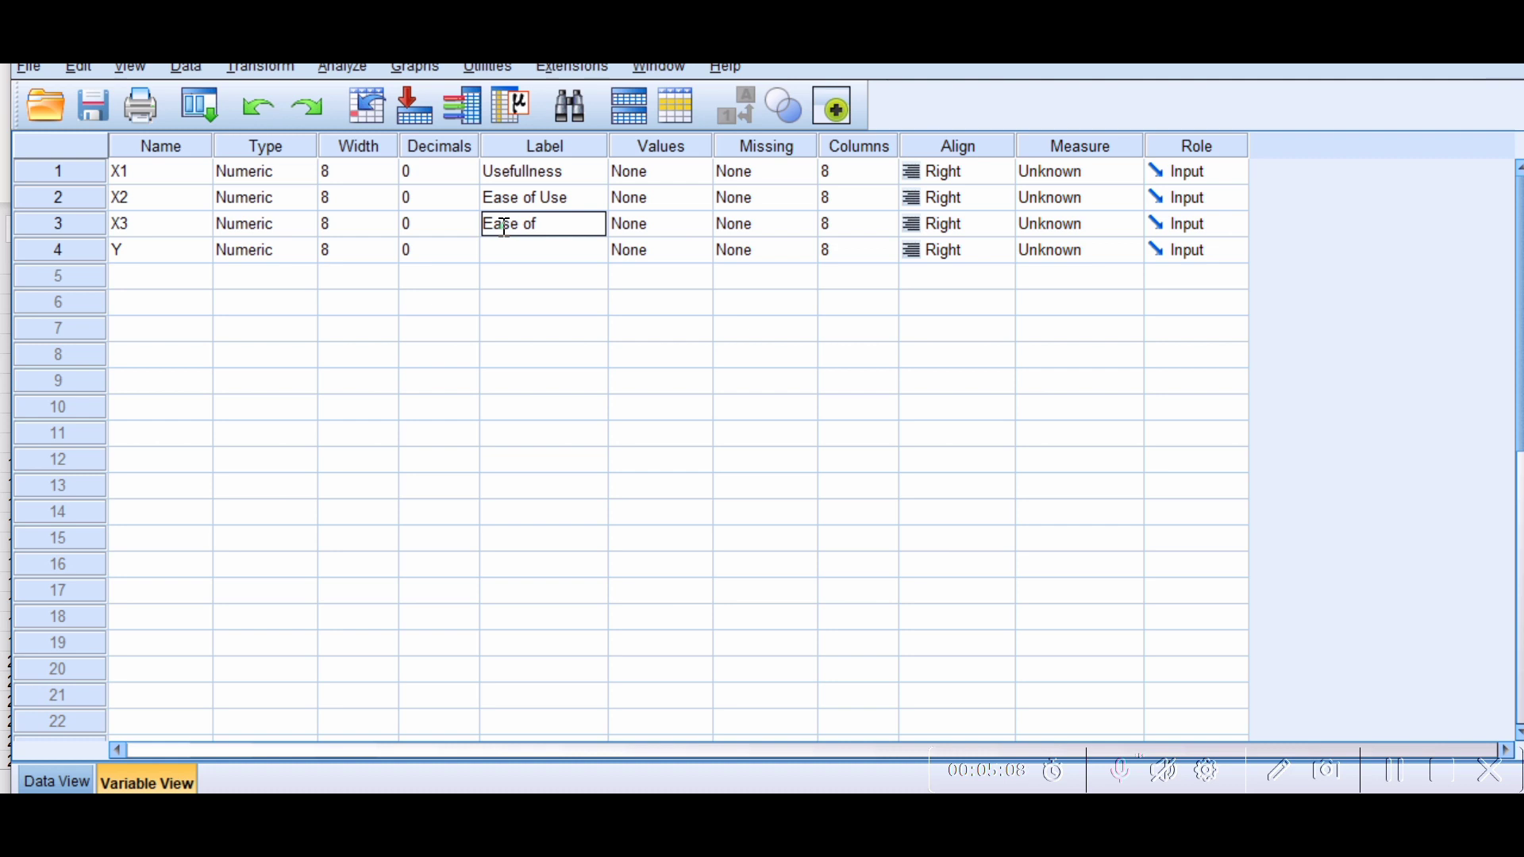
{"action": "key", "text": "Caps_Lock"}
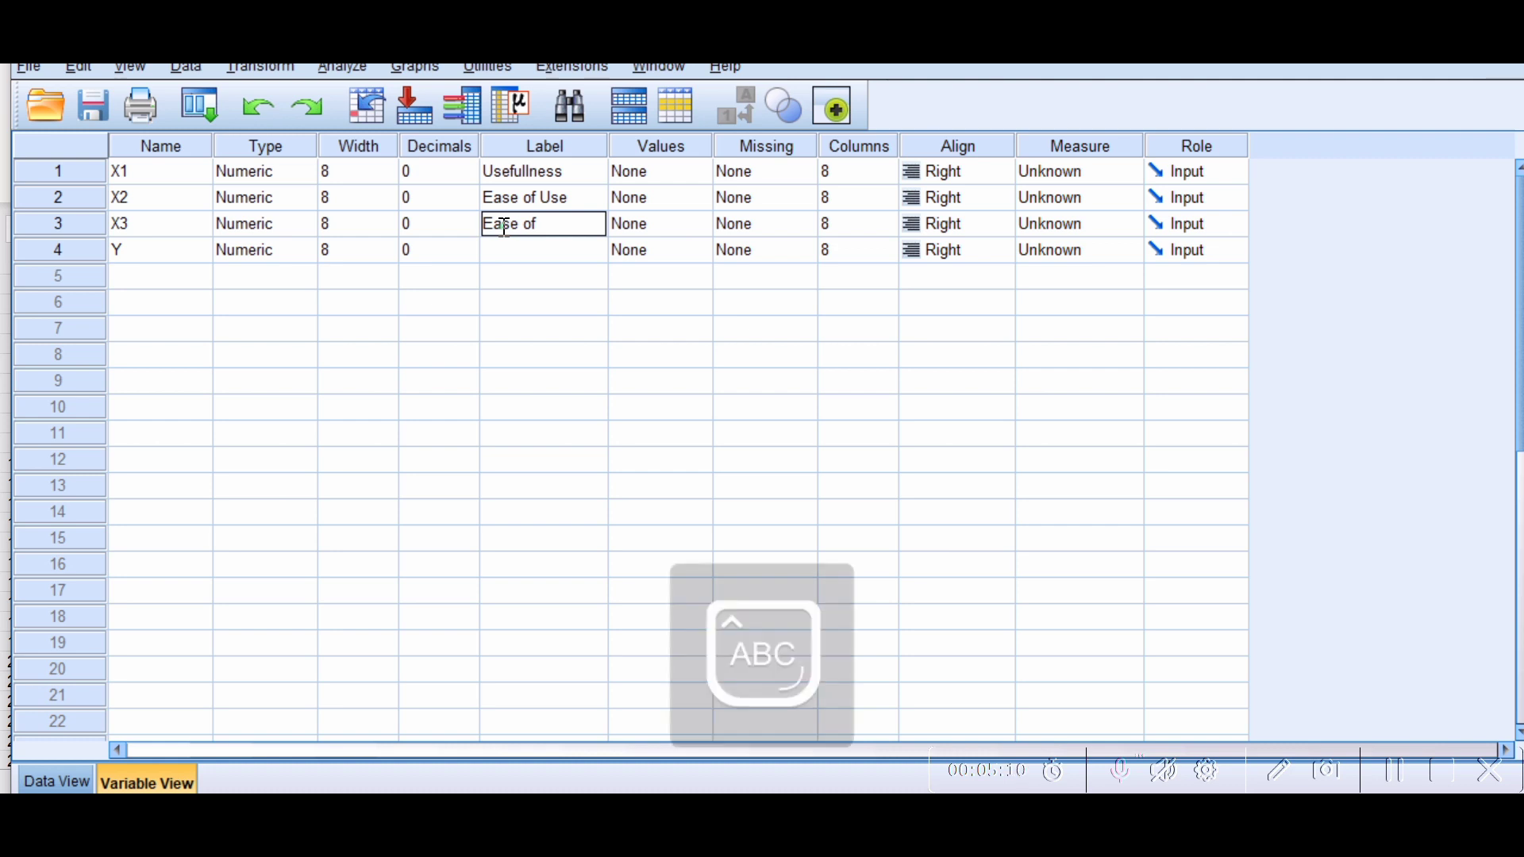
{"action": "type", "text": "L"}
{"action": "key", "text": "BackSpace"}
{"action": "key", "text": "BackSpace"}
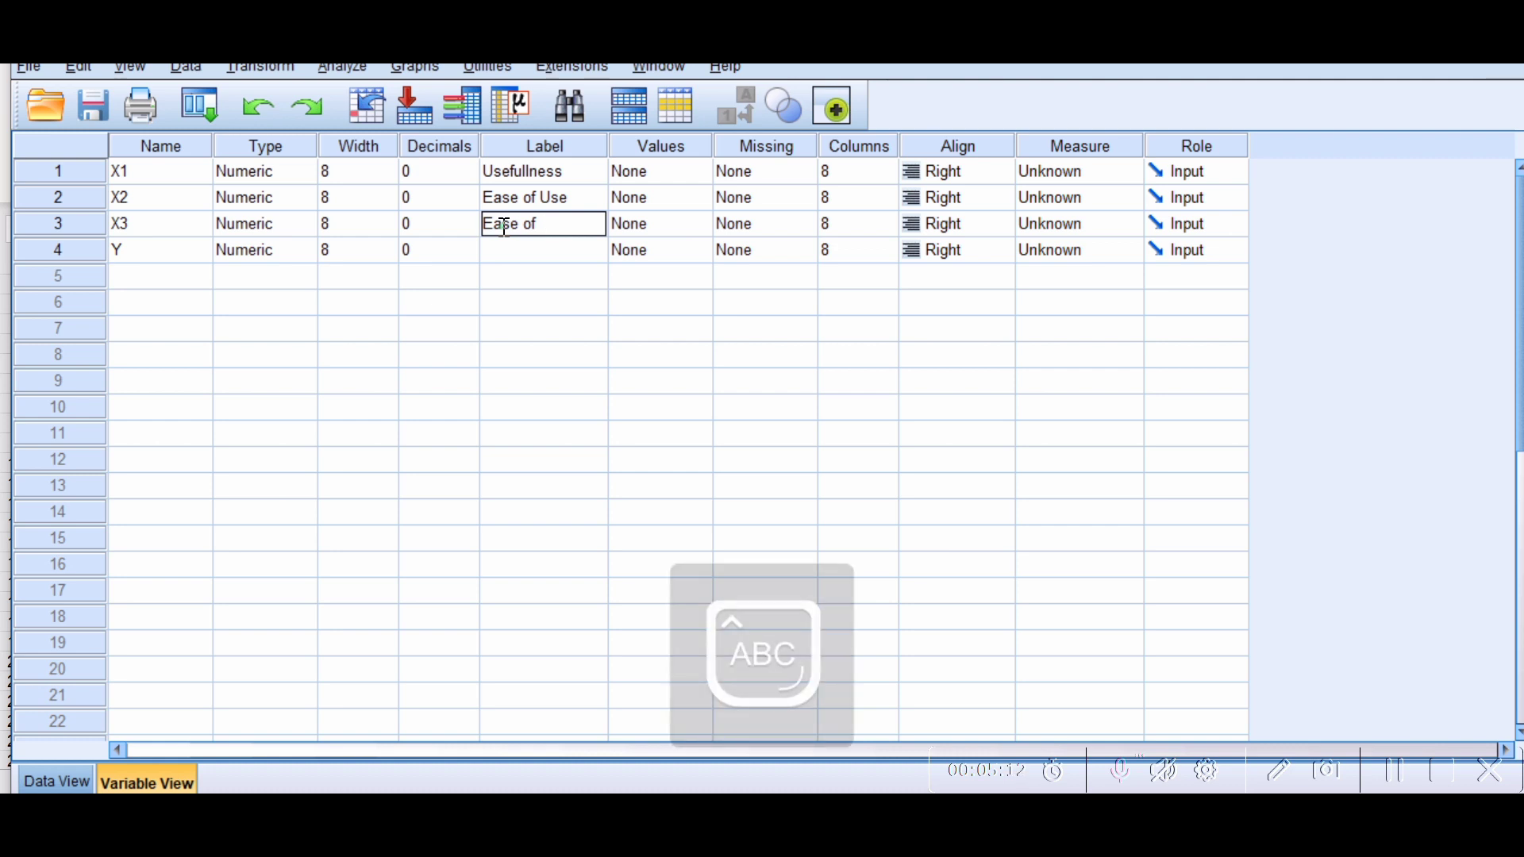
{"action": "type", "text": "L"}
{"action": "key", "text": "Caps_Lock"}
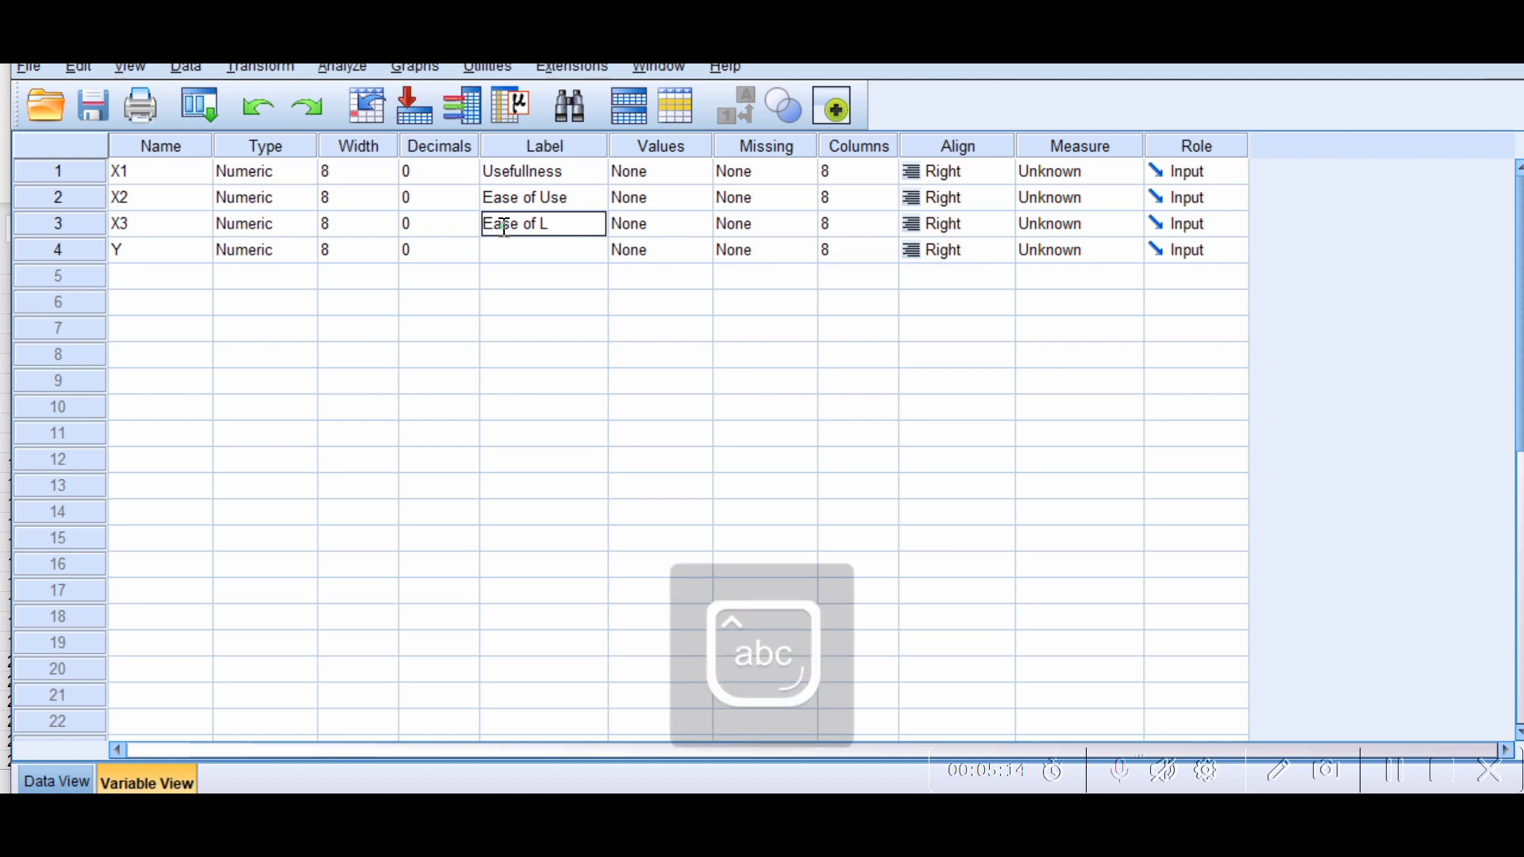
{"action": "key", "text": "BackSpace"}
{"action": "type", "text": "er"}
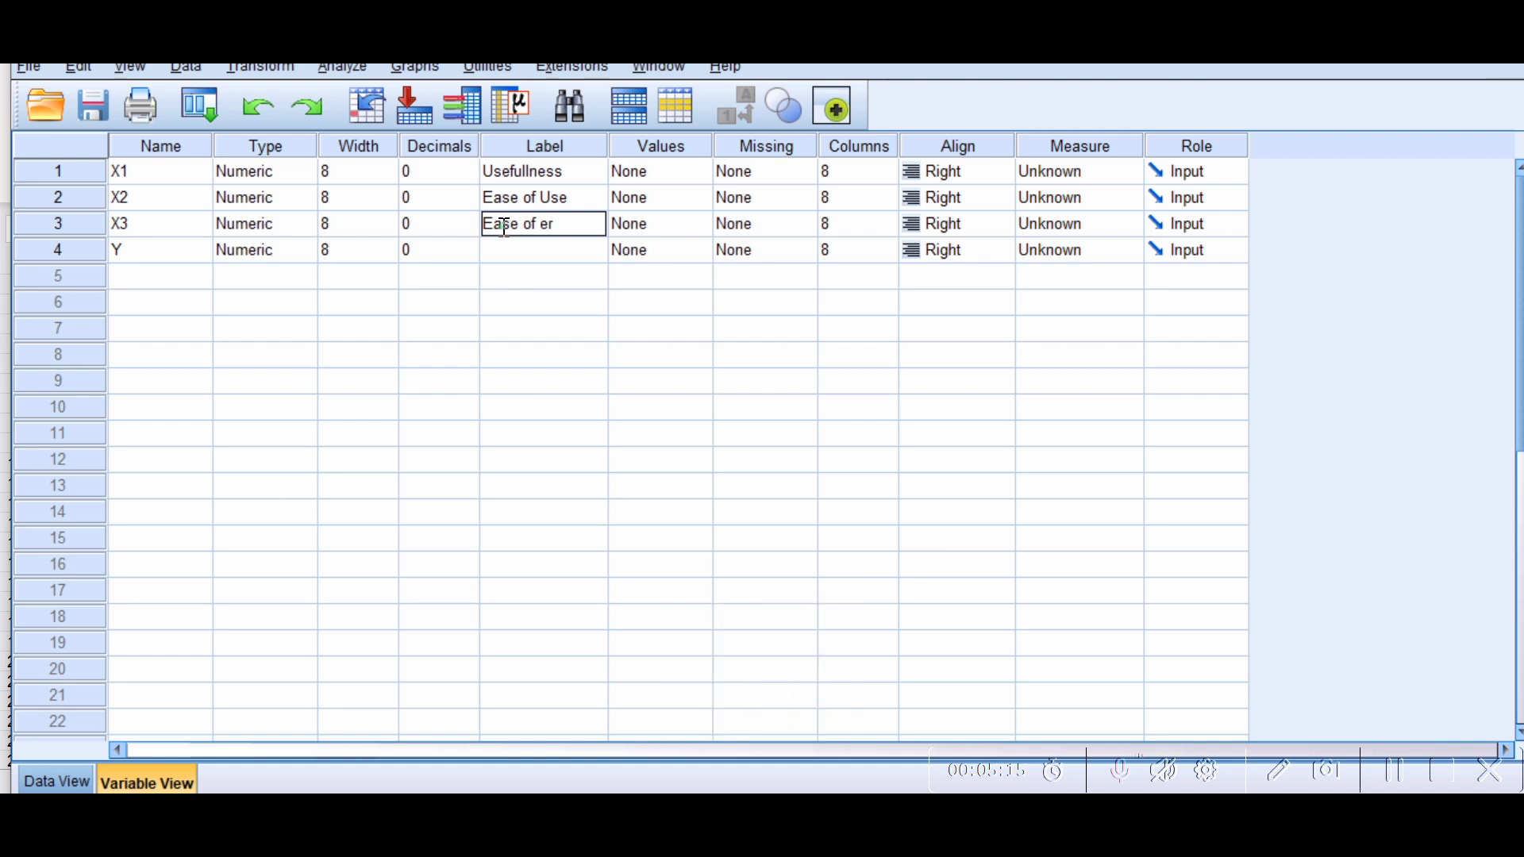
{"action": "key", "text": "BackSpace"}
{"action": "type", "text": "learning"}
- Label the Y variable "Satisfaction"
{"action": "left_click", "coordinate": [525, 249]}
{"action": "type", "text": "S"}
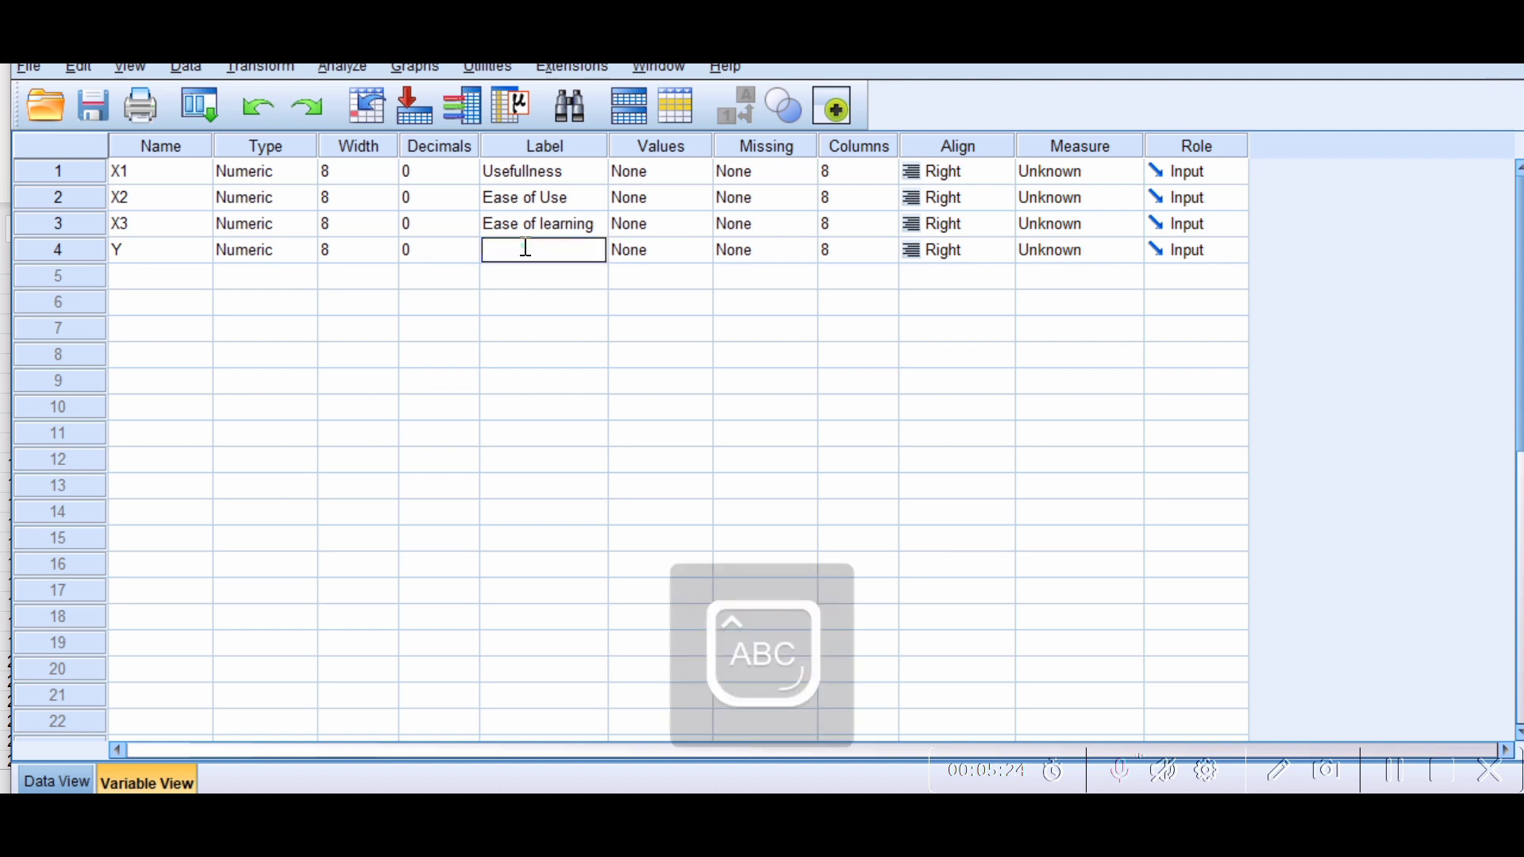
{"action": "type", "text": "atisfactio"}
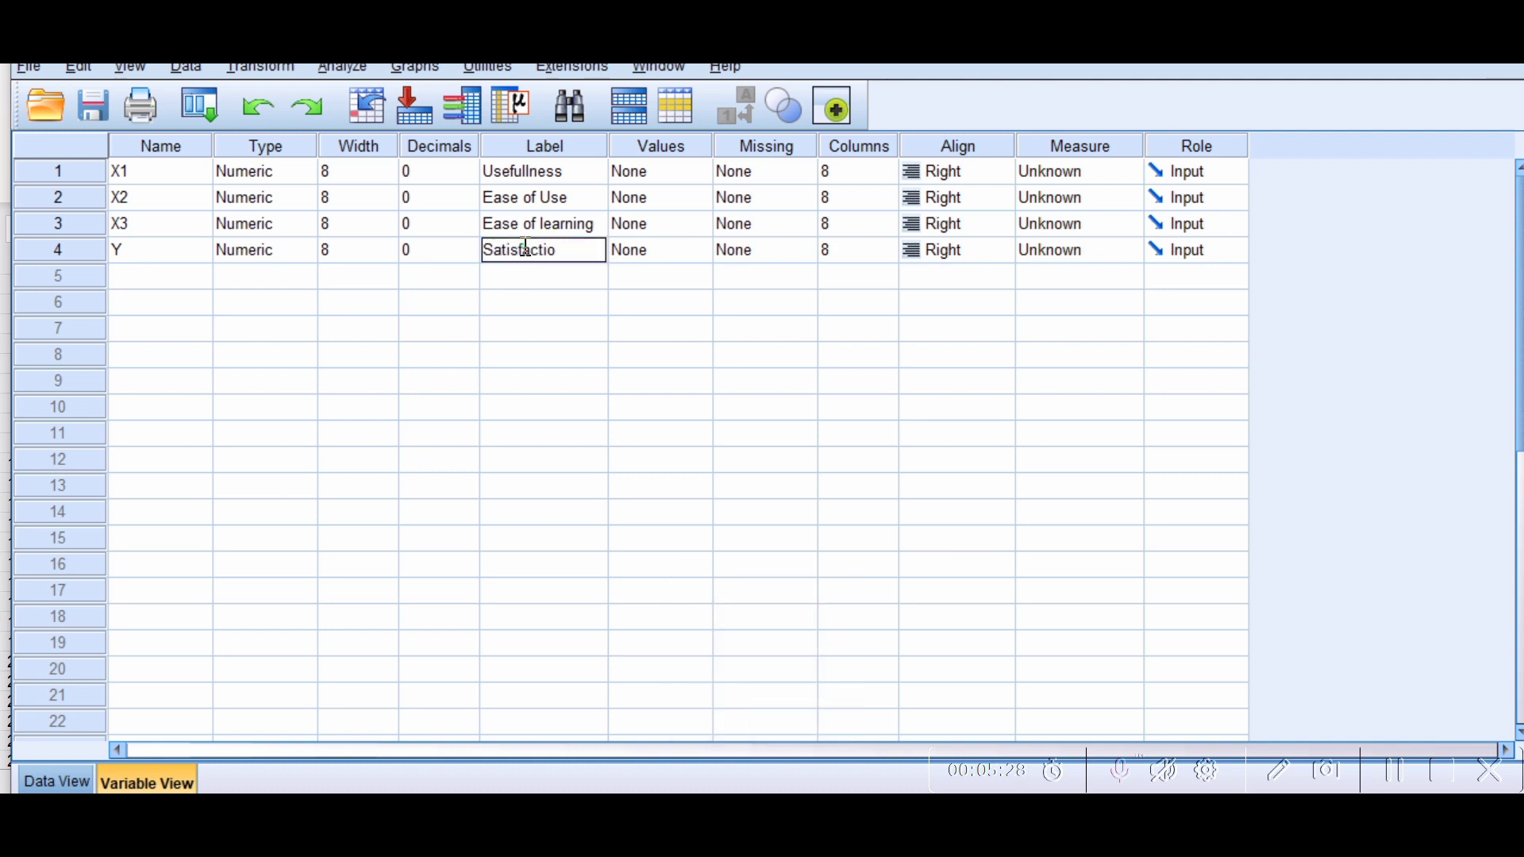
{"action": "type", "text": "n"}
- Return to the data grid and start a linear regression with Satisfaction [Y] as the dependent variable
{"action": "left_click", "coordinate": [48, 783]}
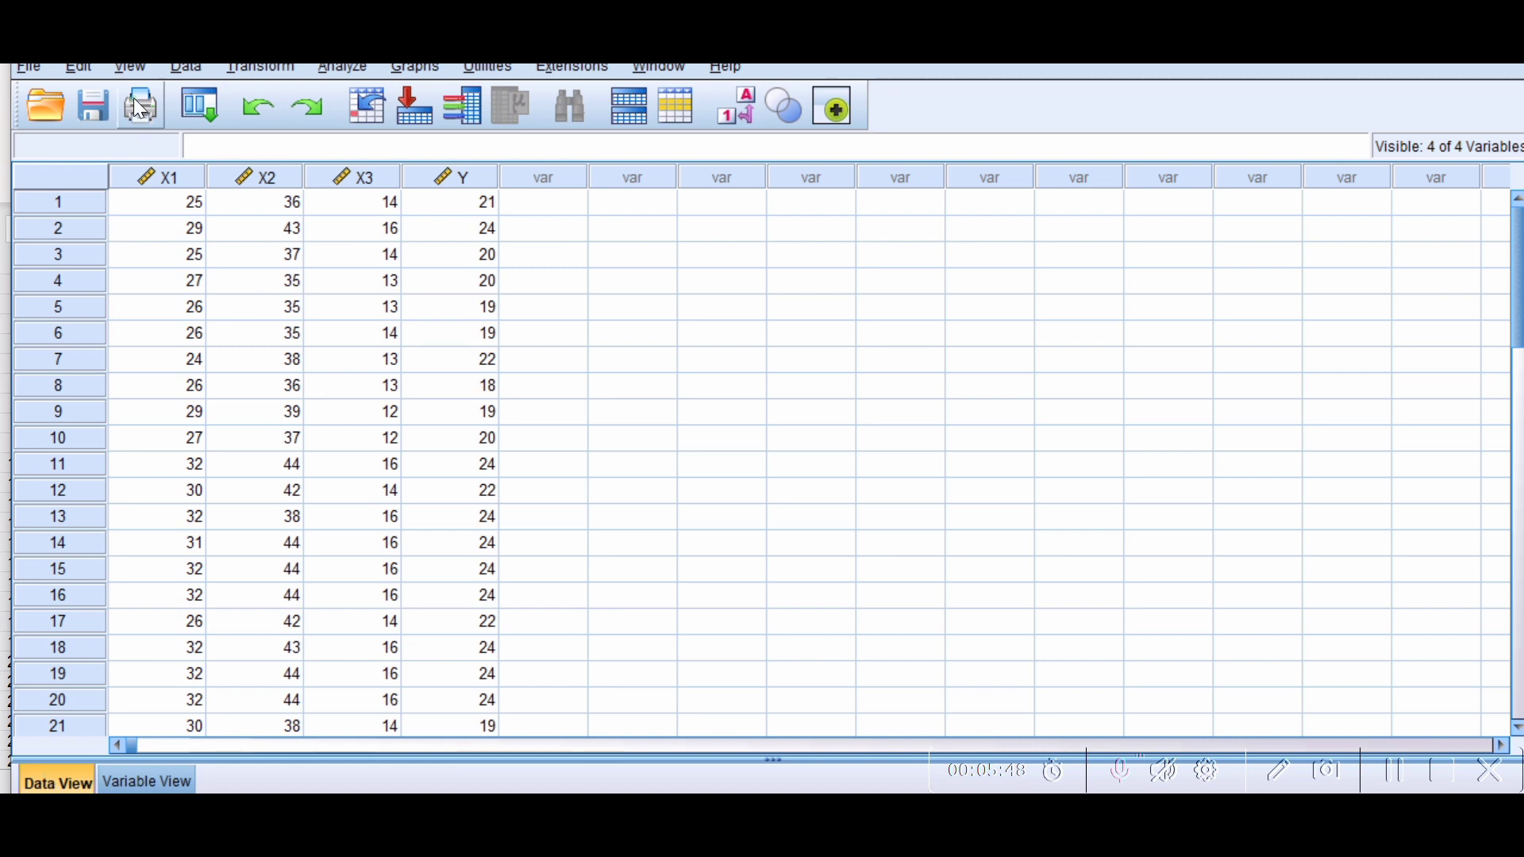
{"action": "left_click", "coordinate": [337, 78]}
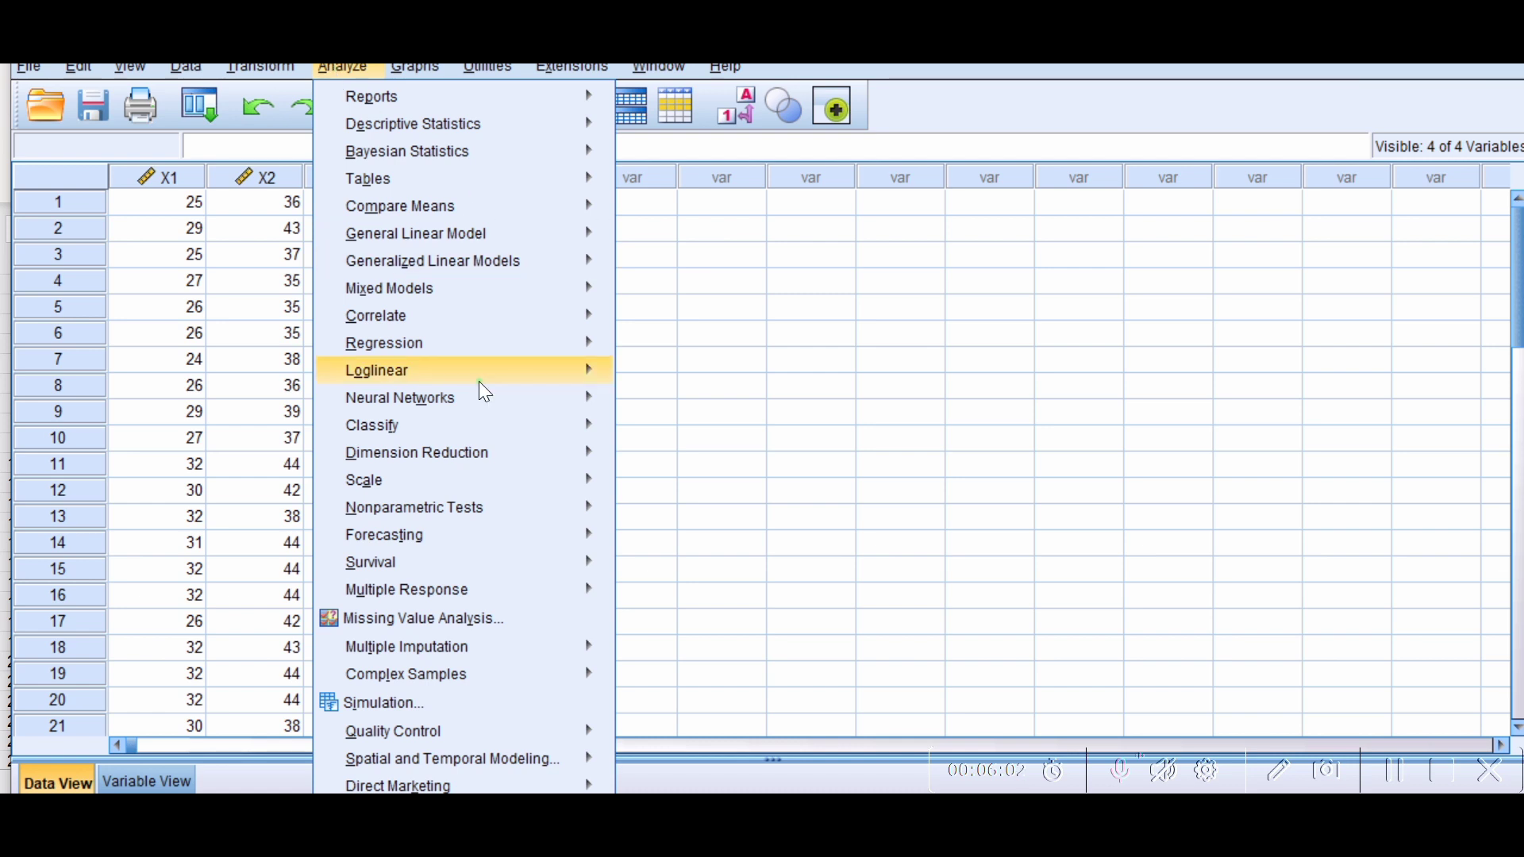
{"action": "mouse_move", "coordinate": [570, 346]}
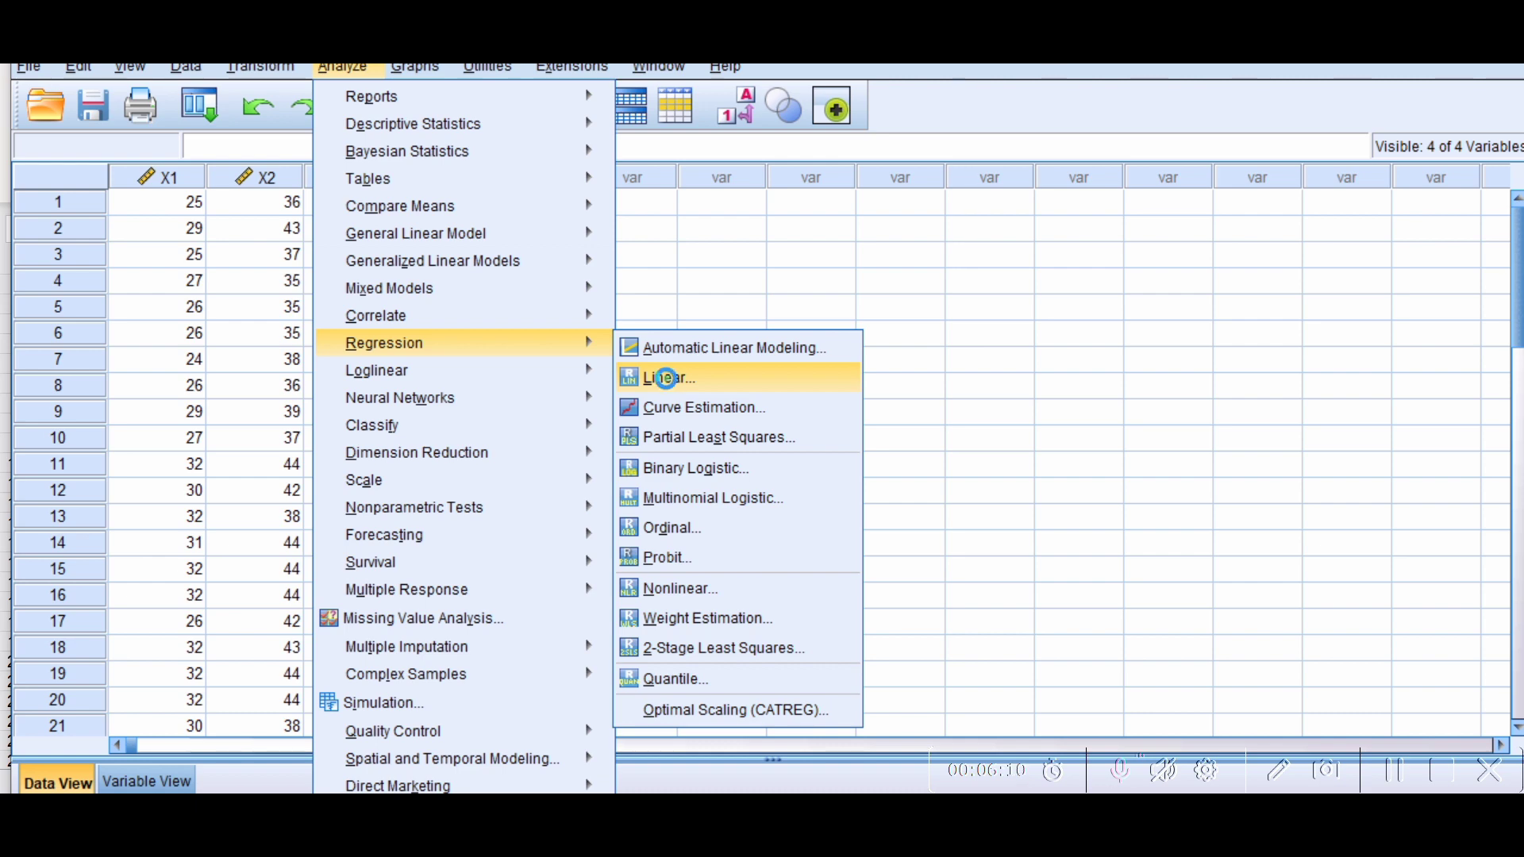
{"action": "left_click", "coordinate": [665, 378]}
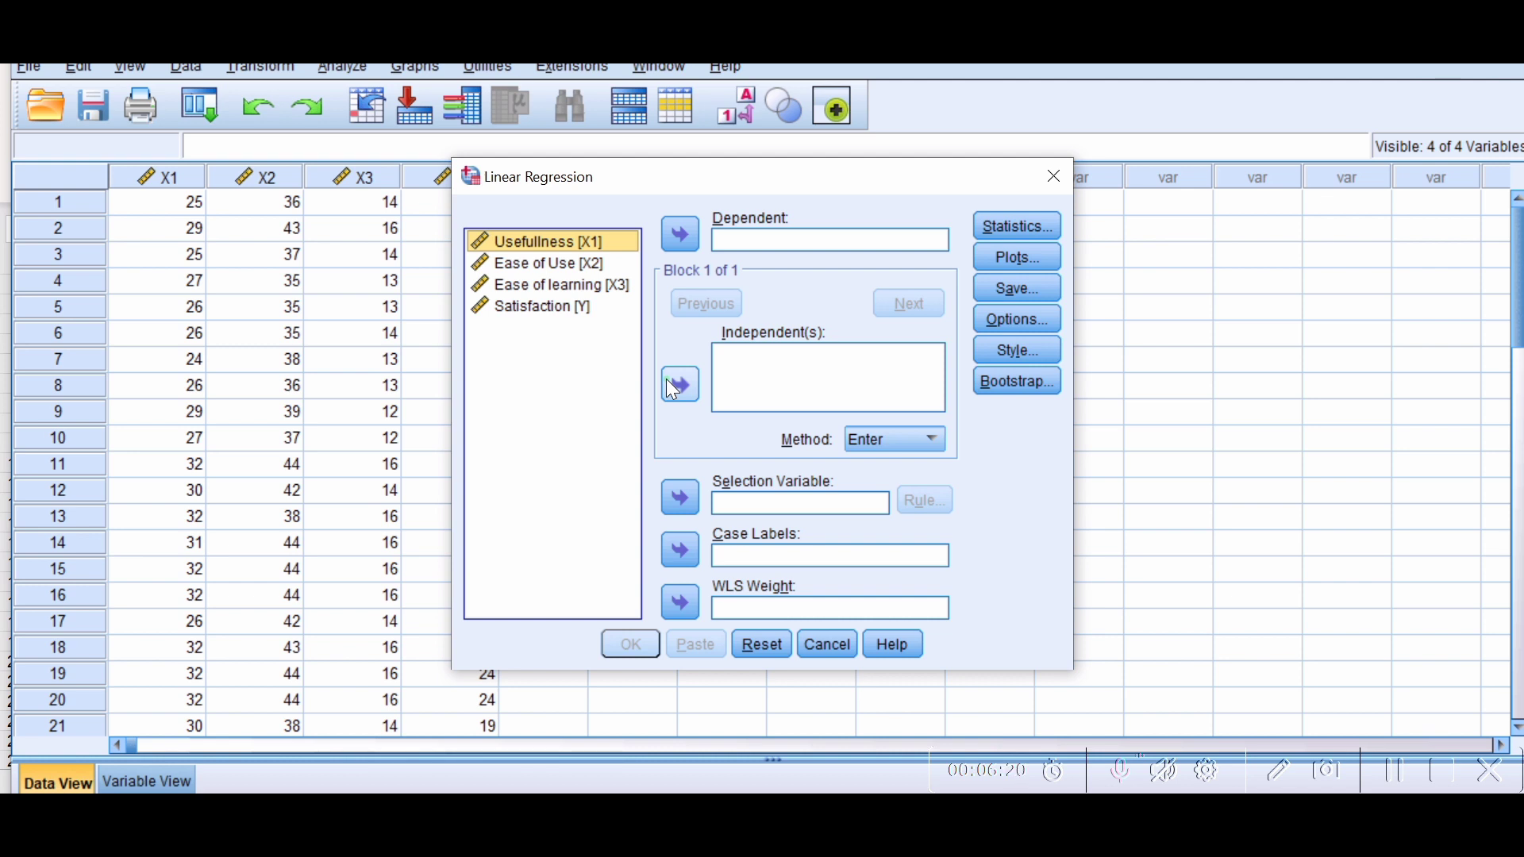
{"action": "left_click", "coordinate": [573, 311]}
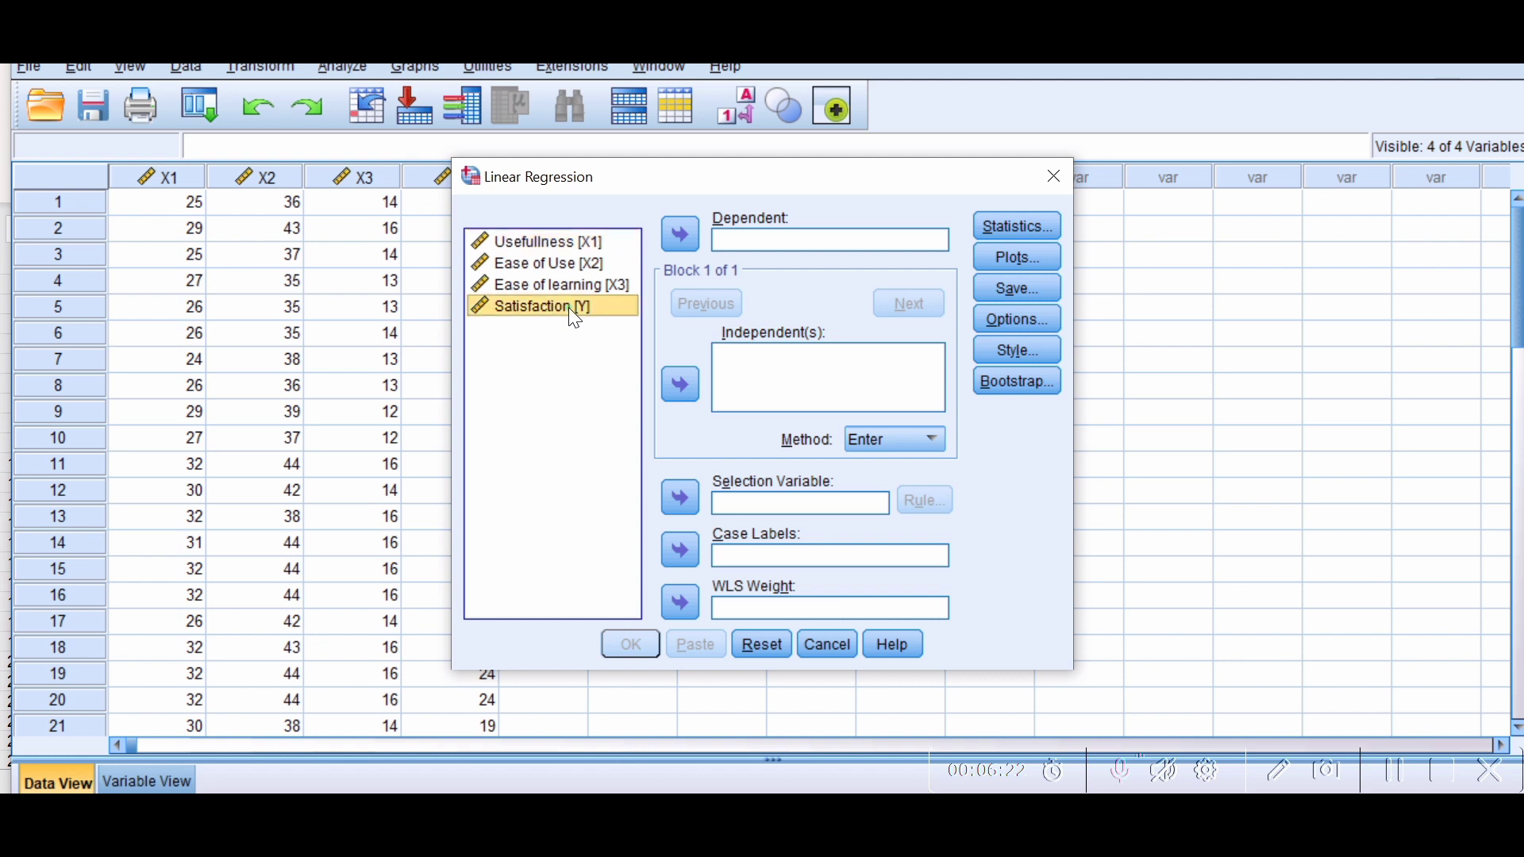
{"action": "left_click", "coordinate": [681, 236]}
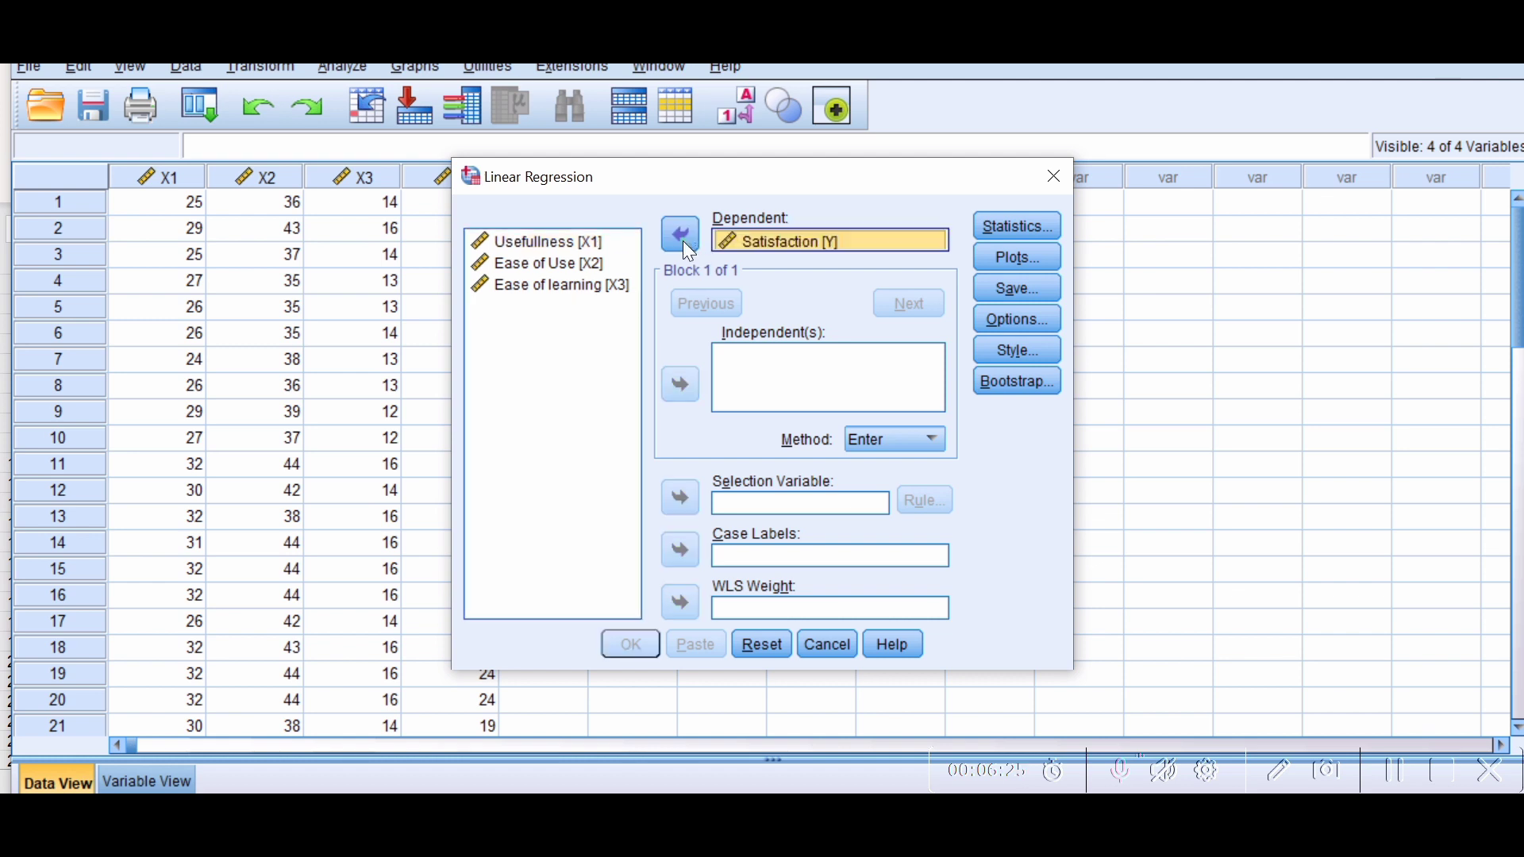
- Add Usefullness [X1], Ease of Use [X2] and Ease of learning [X3] as the regression's independent variables
{"action": "left_click", "coordinate": [573, 240]}
{"action": "left_click", "coordinate": [684, 373]}
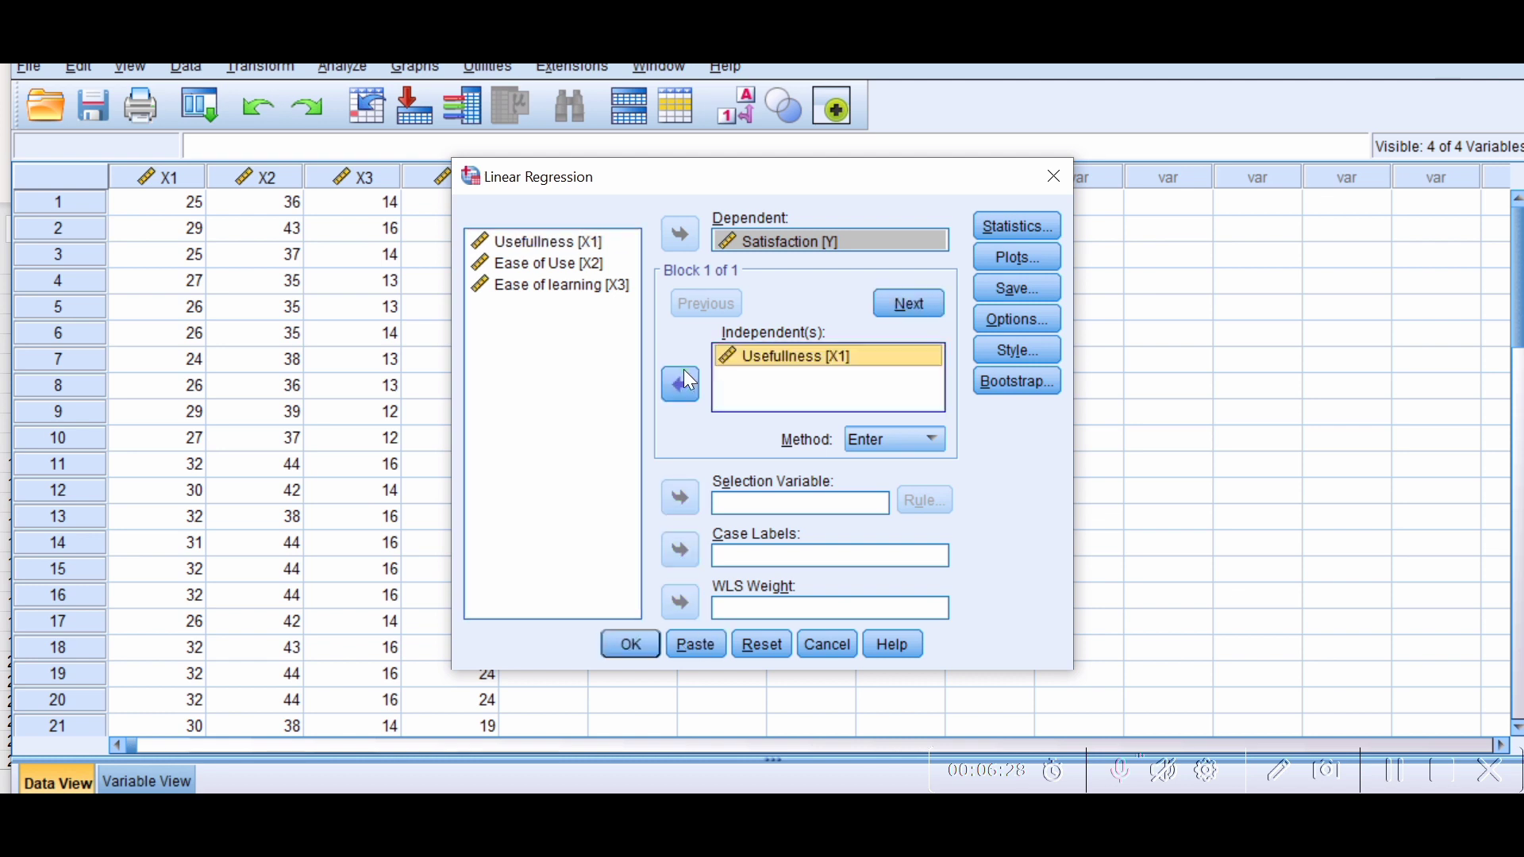
{"action": "left_click", "coordinate": [562, 263]}
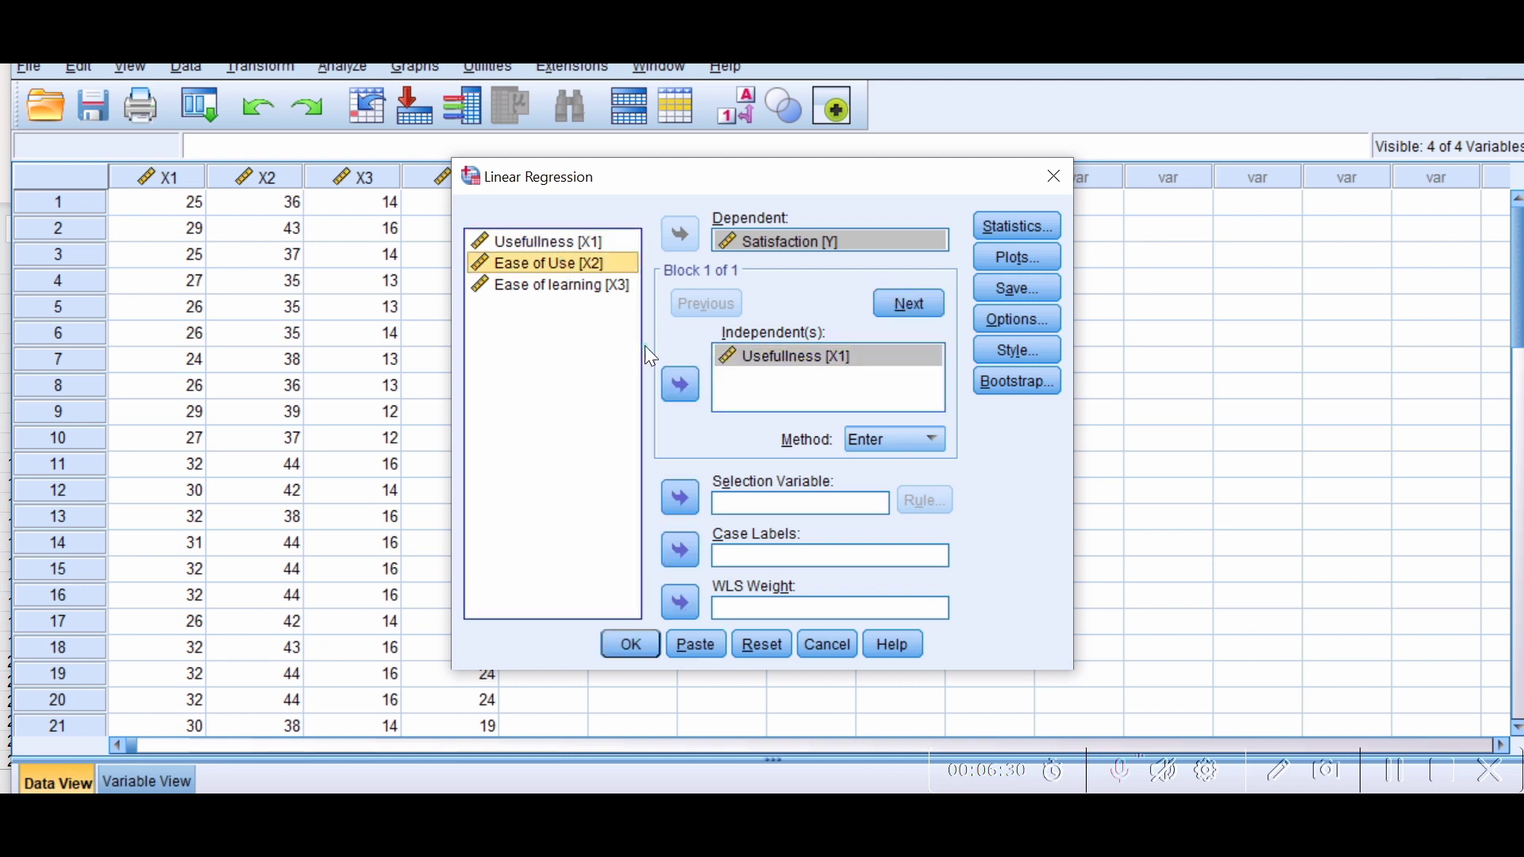
{"action": "left_click", "coordinate": [685, 397]}
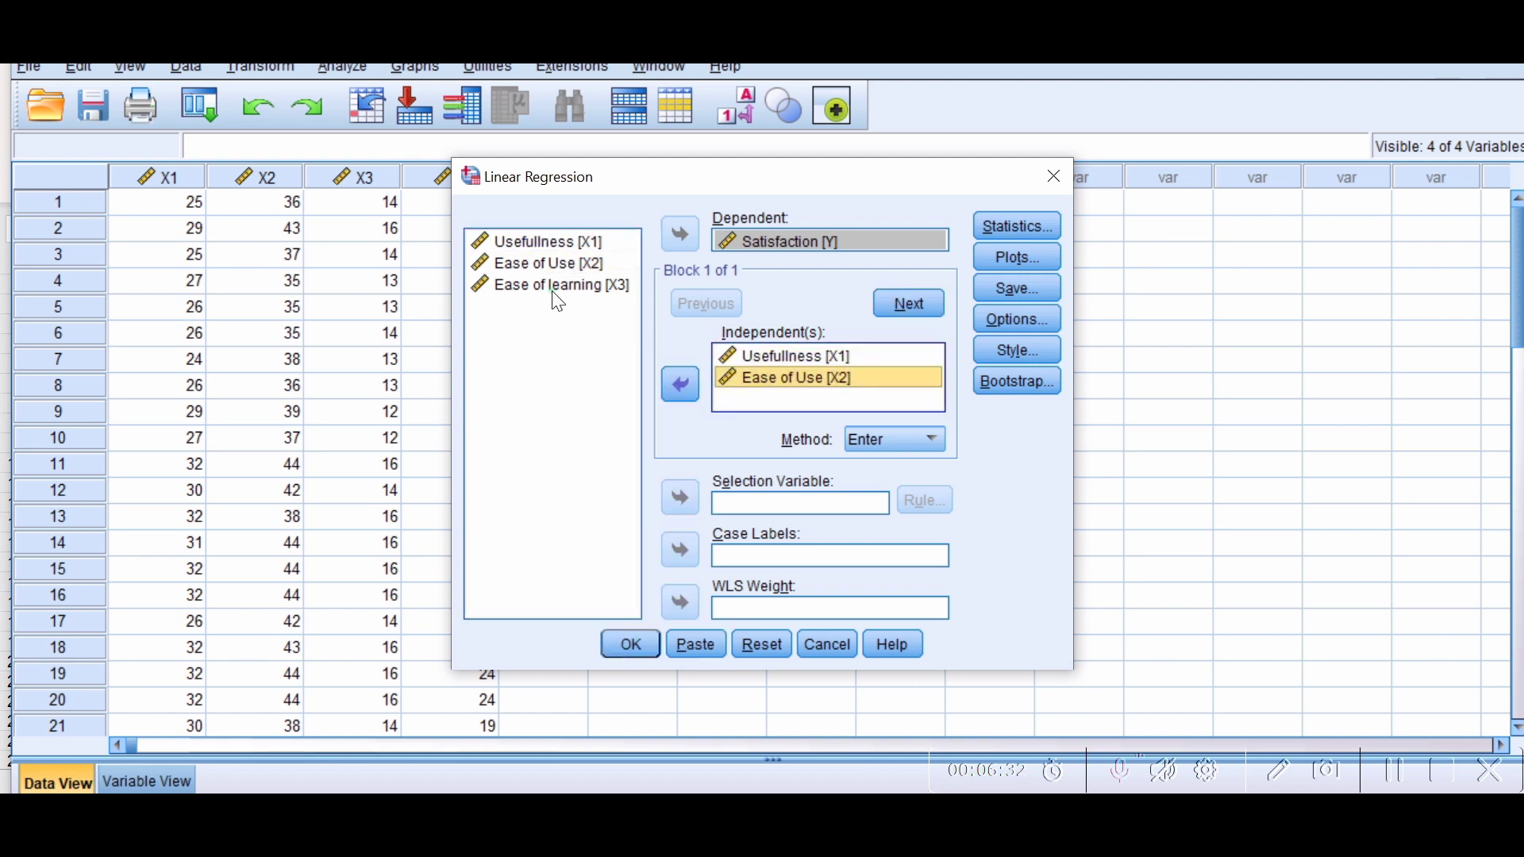
{"action": "left_click", "coordinate": [554, 287]}
{"action": "left_click", "coordinate": [679, 384]}
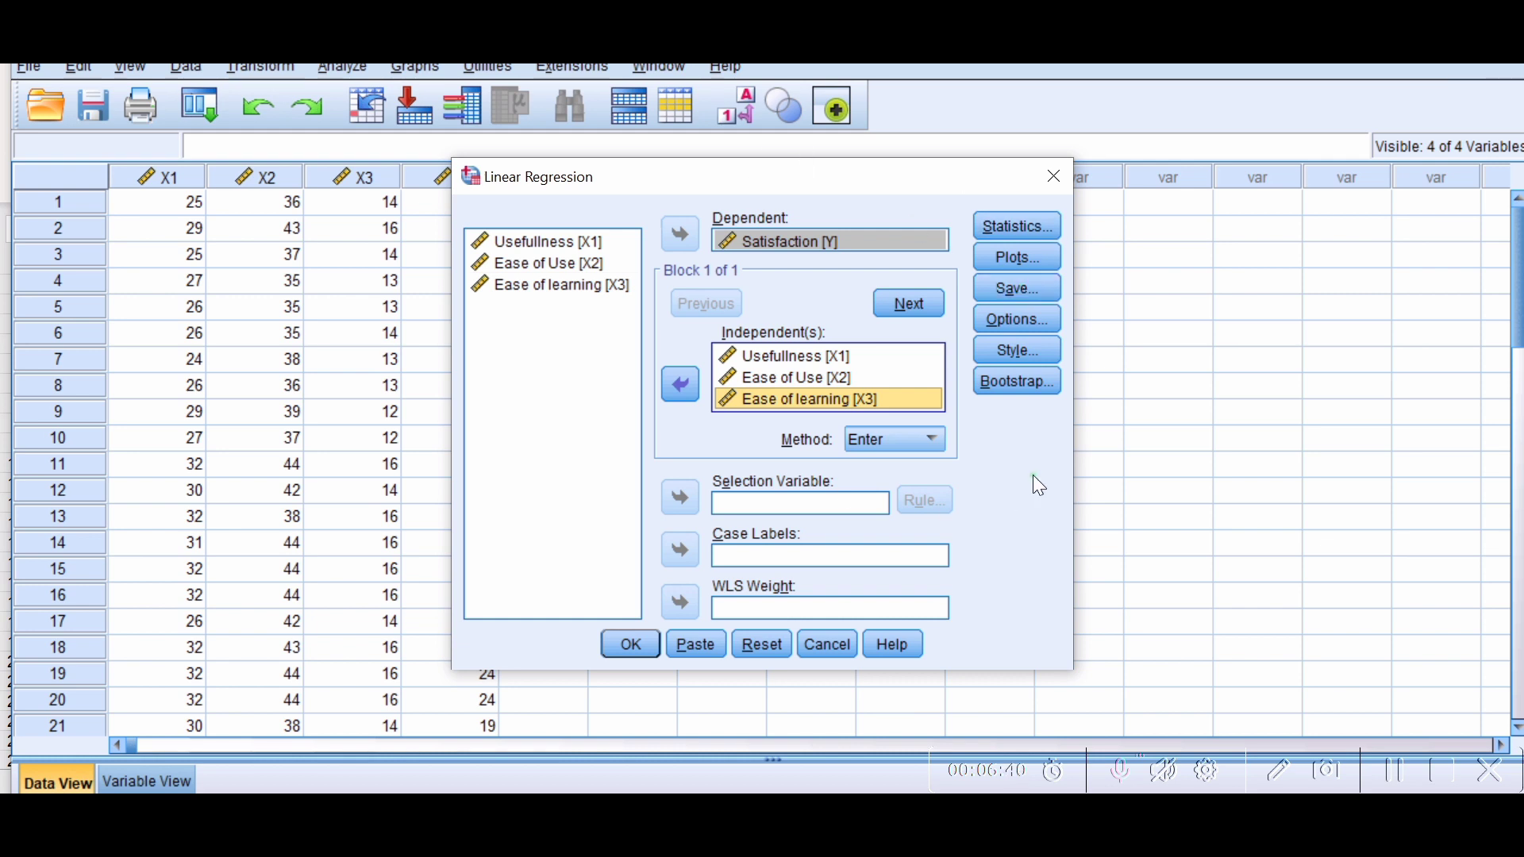
- Set the regression to save unstandardized residuals and run it
{"action": "left_click", "coordinate": [1003, 298]}
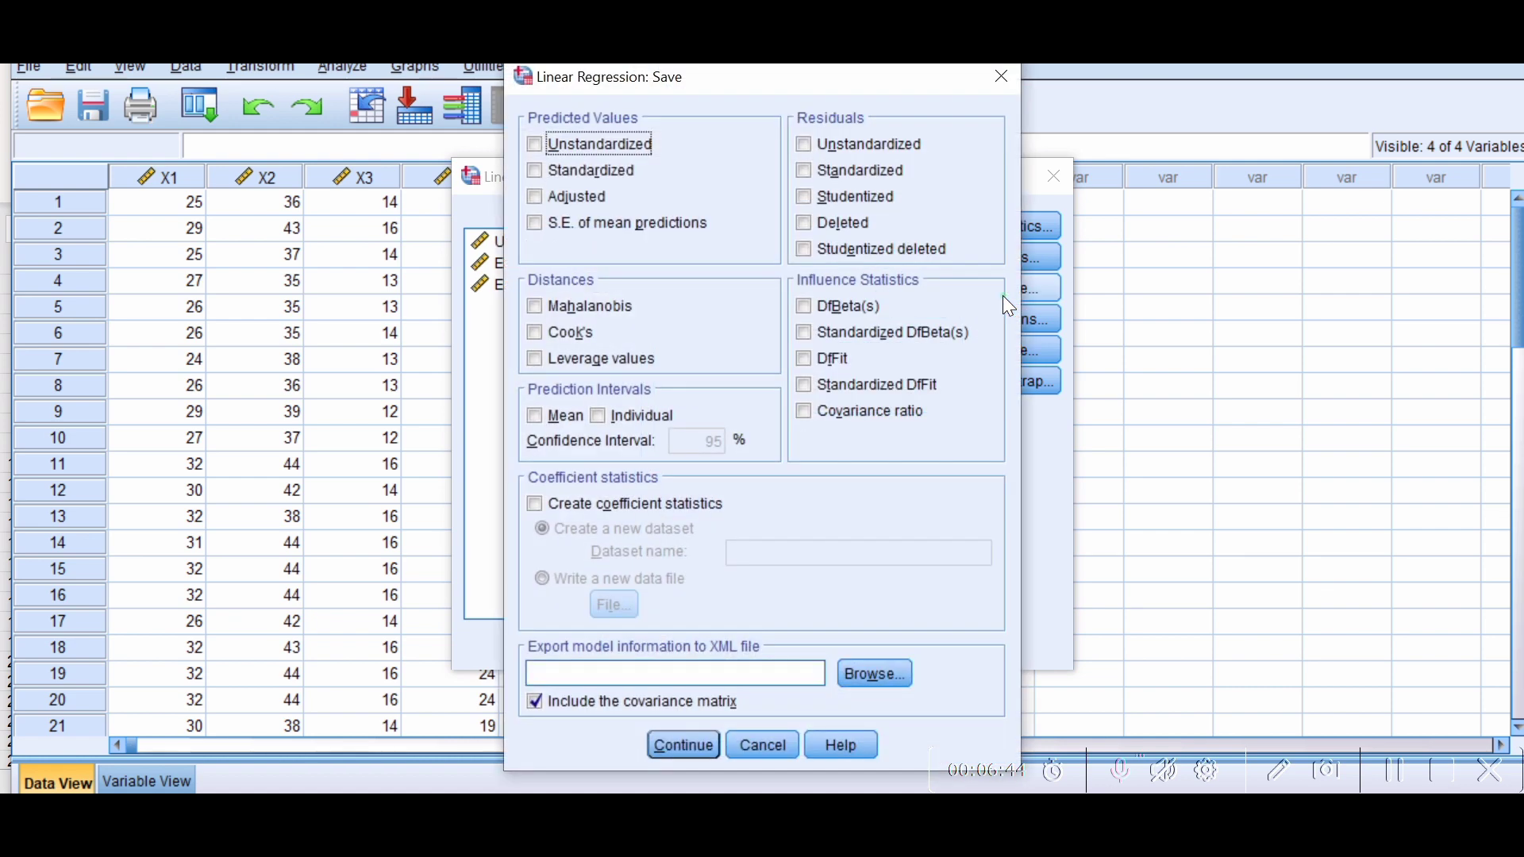
{"action": "left_click", "coordinate": [803, 146]}
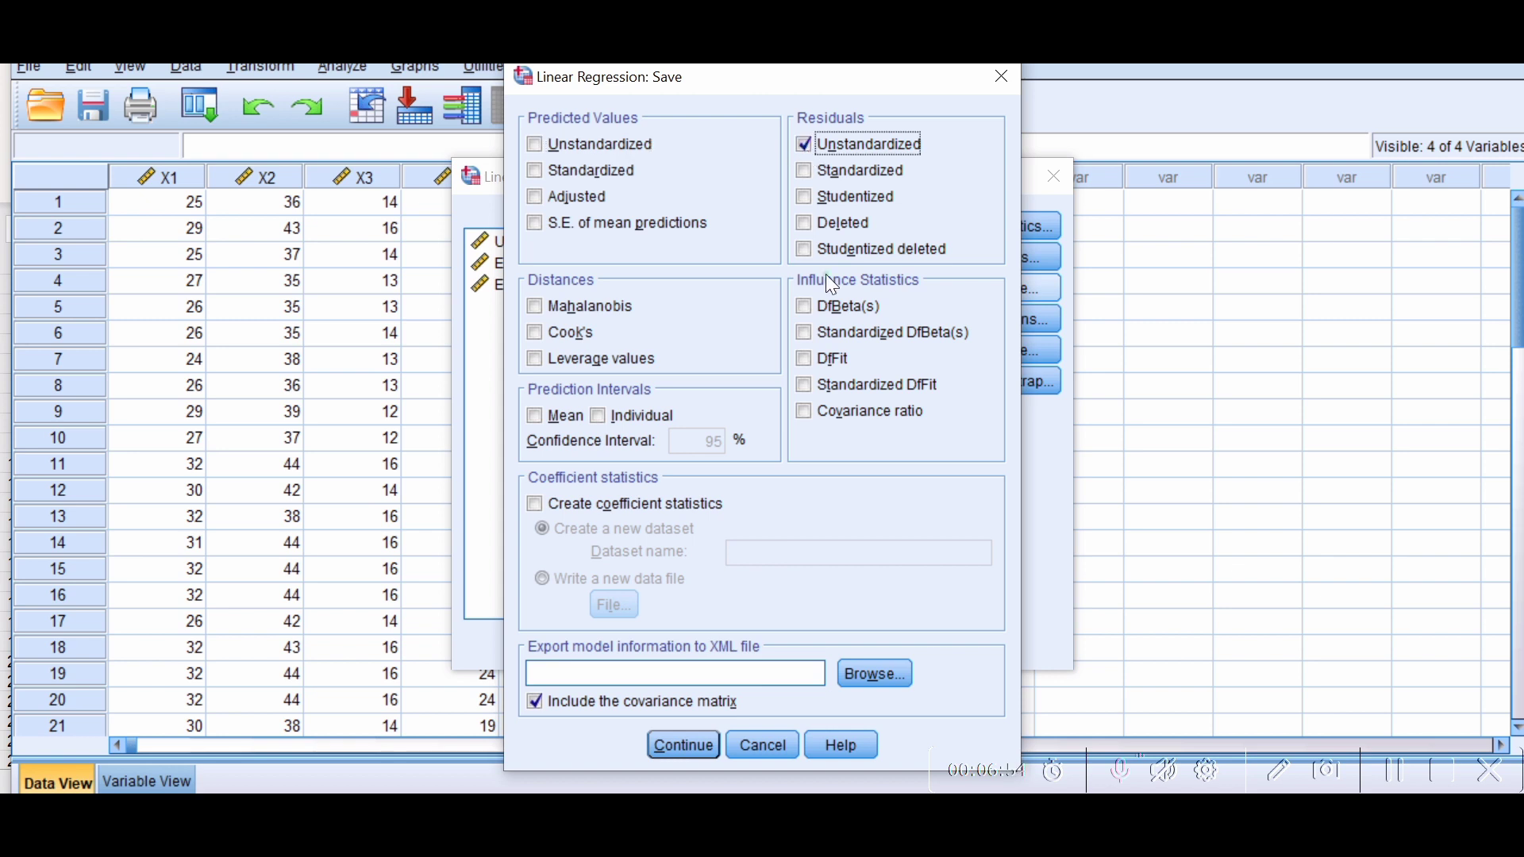
{"action": "left_click", "coordinate": [681, 746]}
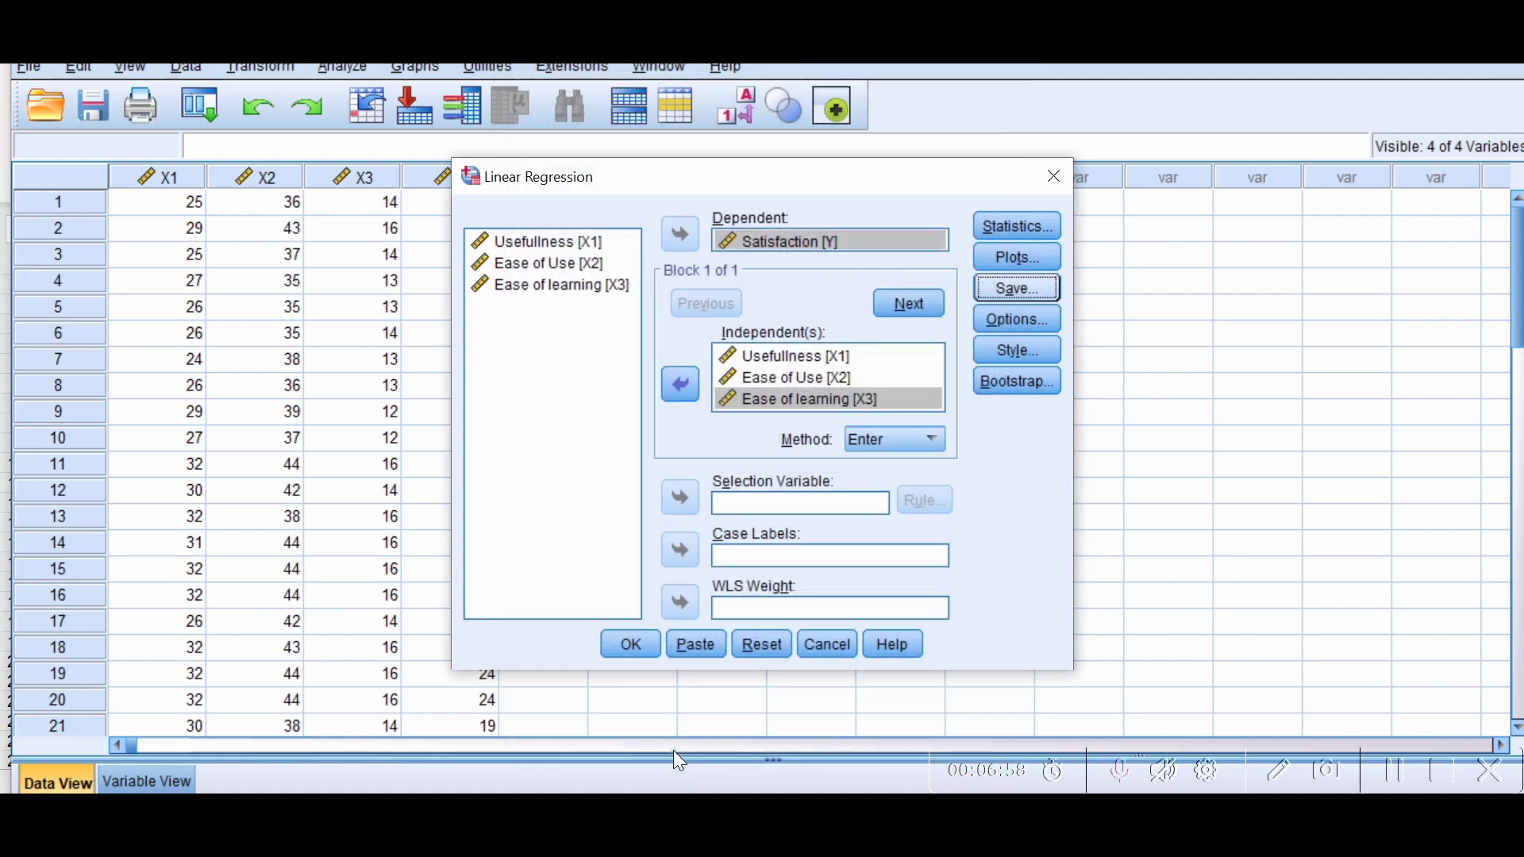
{"action": "left_click", "coordinate": [616, 645]}
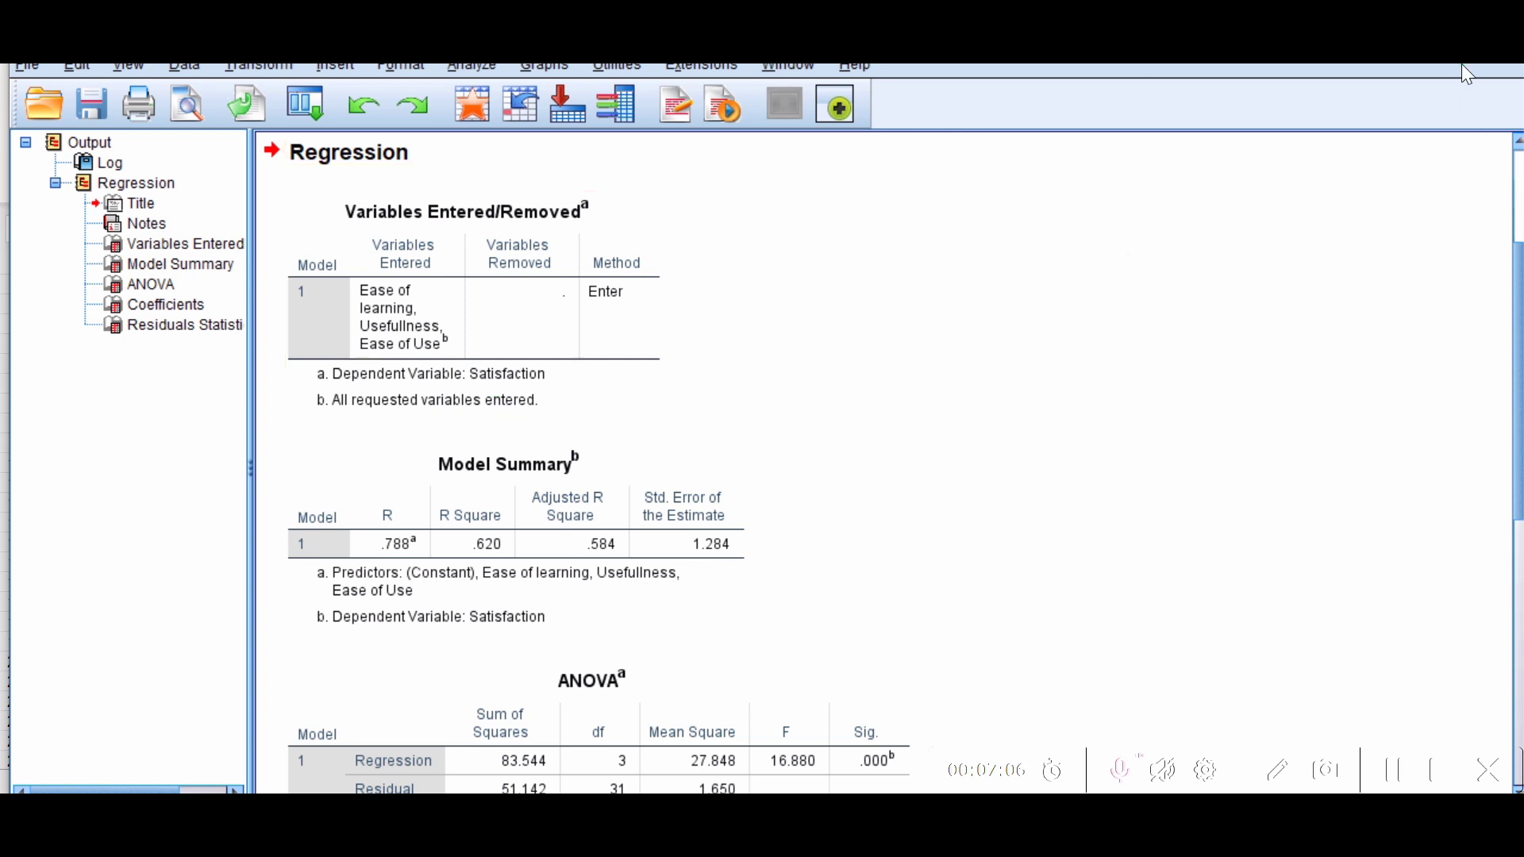
- Return to the data and run a legacy one-sample Kolmogorov-Smirnov test on the unstandardized residual with the Normal test distribution
{"action": "left_click", "coordinate": [1382, 48]}
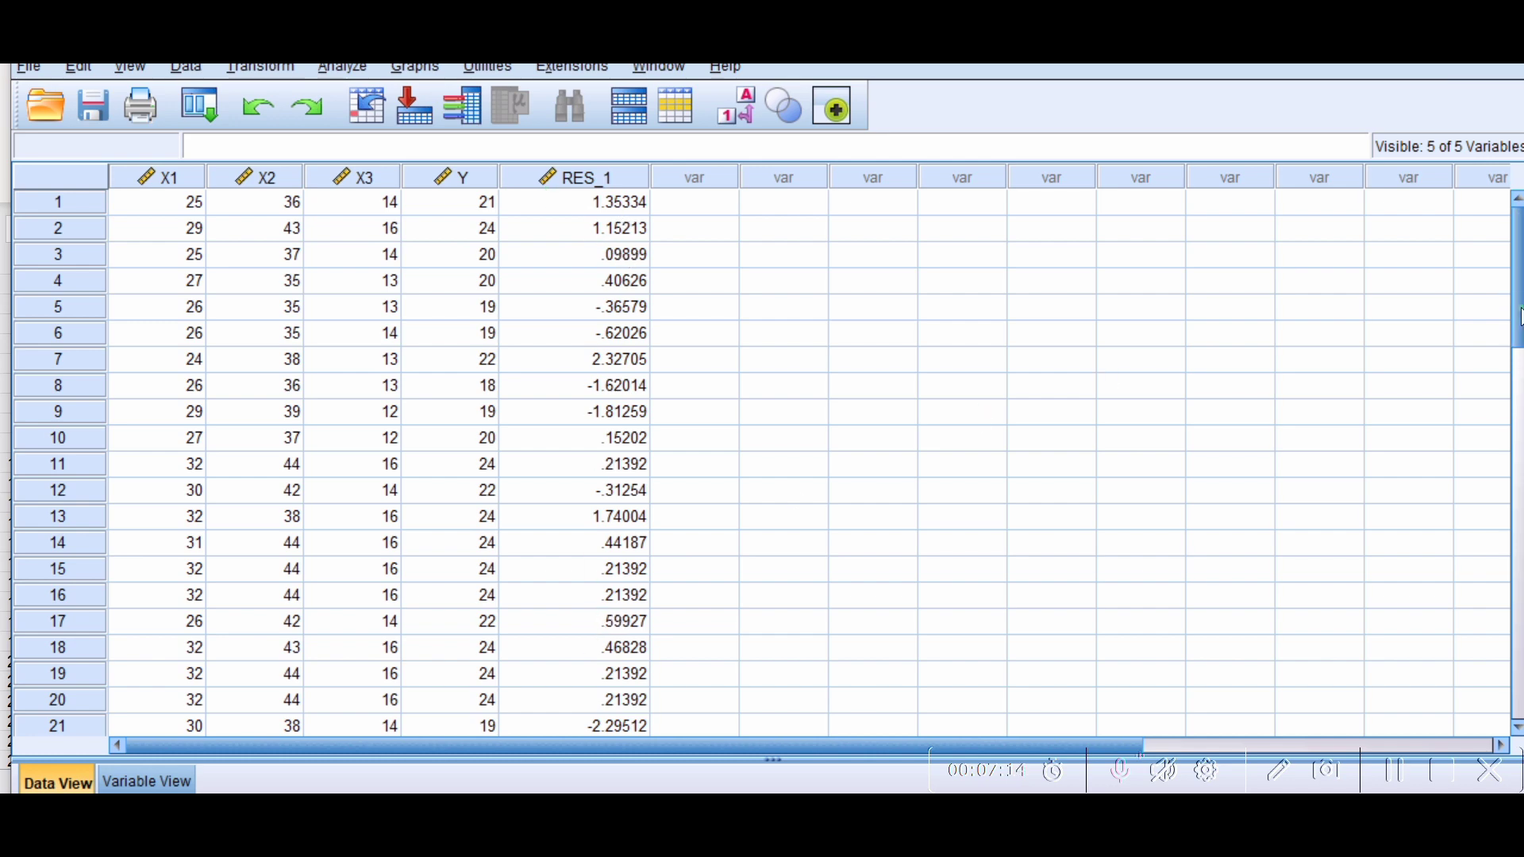
{"action": "left_click_drag", "start_coordinate": [1514, 311], "coordinate": [1518, 205]}
{"action": "left_click", "coordinate": [323, 68]}
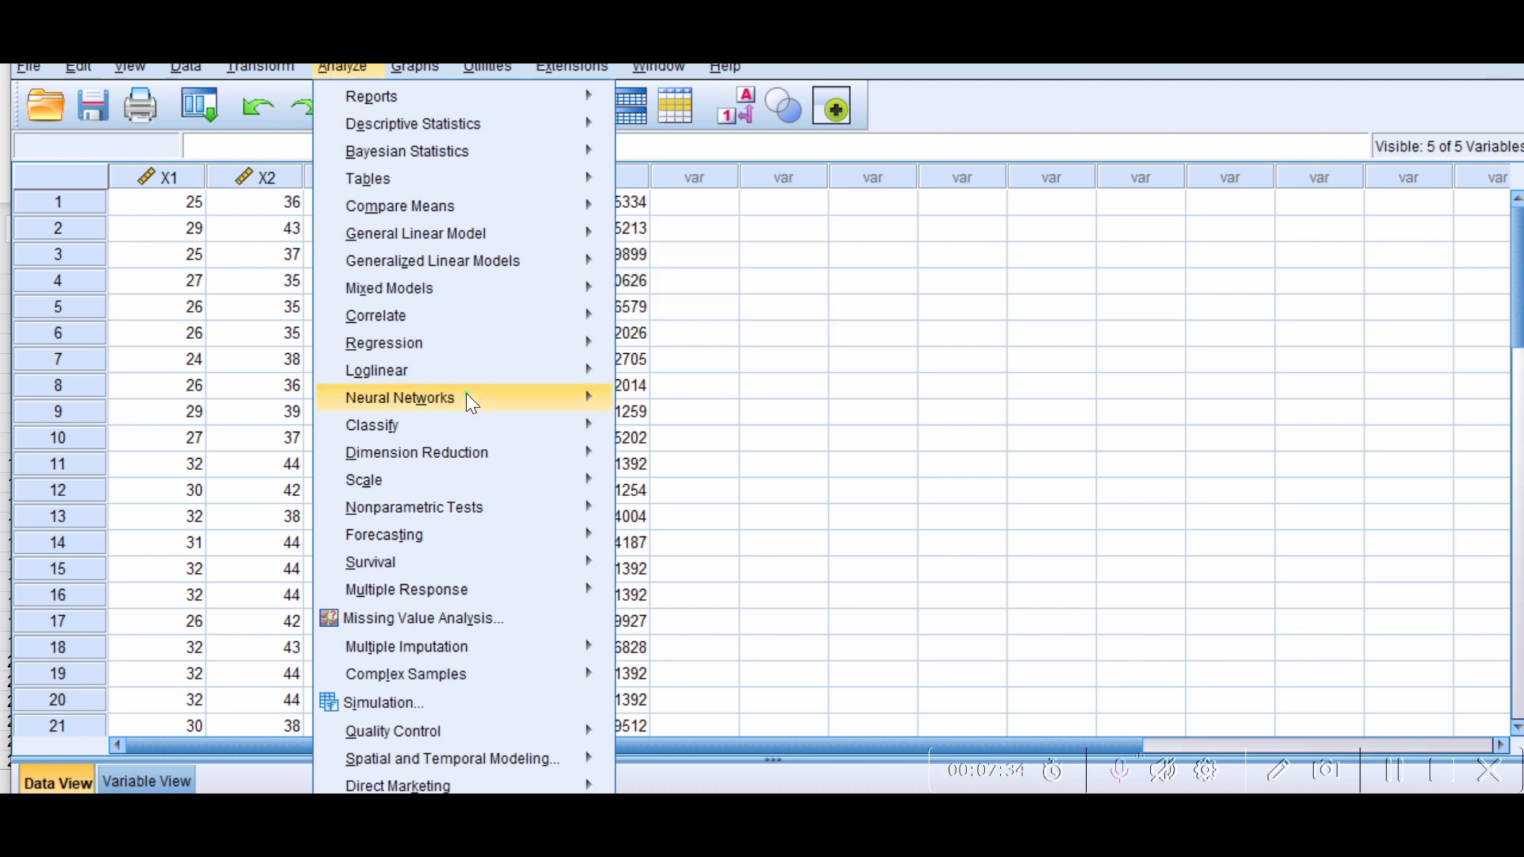
{"action": "mouse_move", "coordinate": [571, 509]}
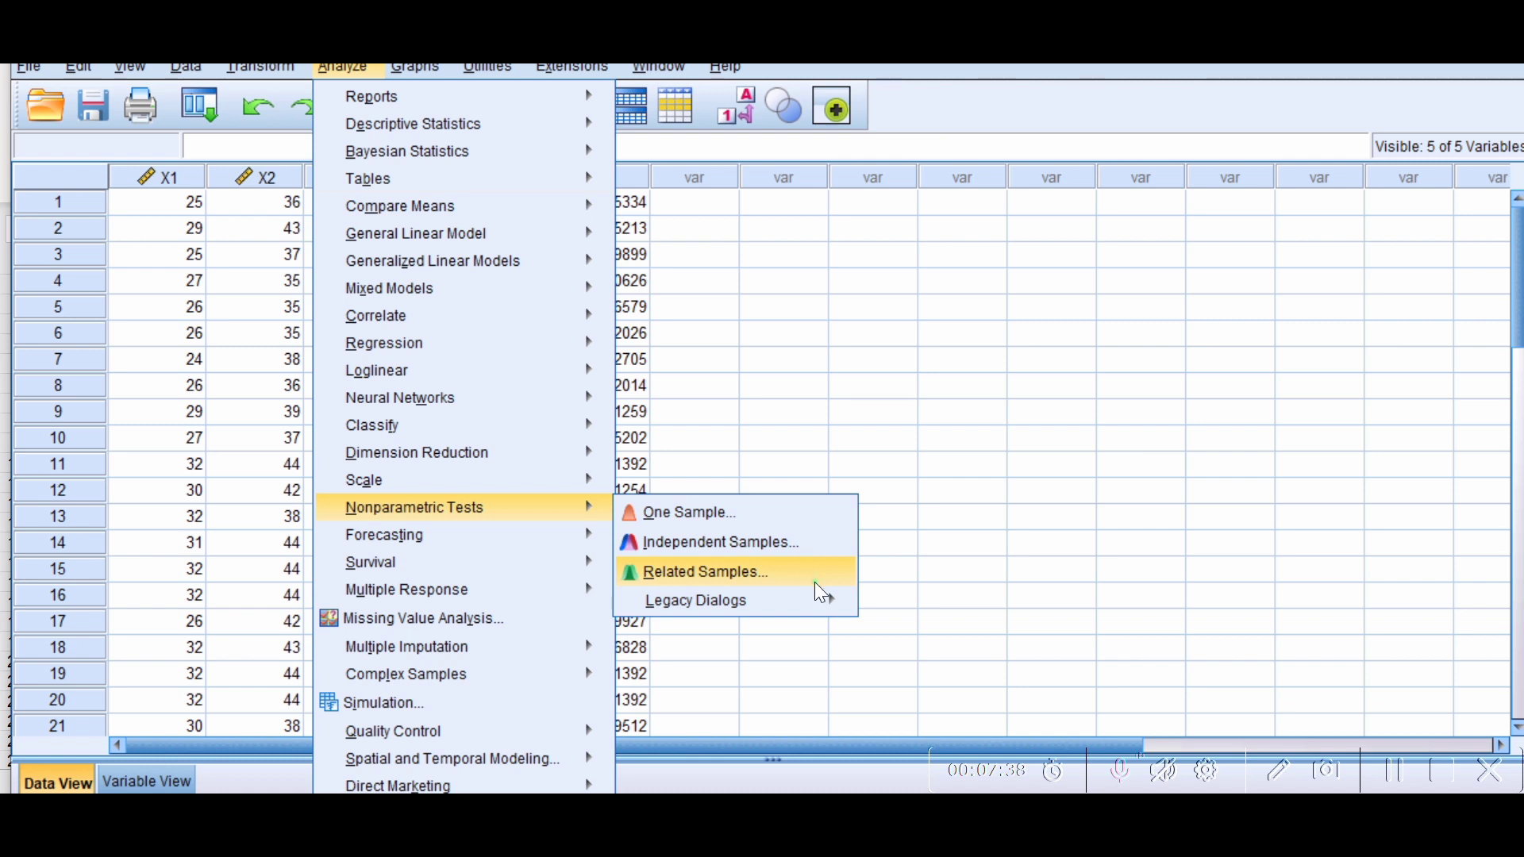
{"action": "mouse_move", "coordinate": [832, 612]}
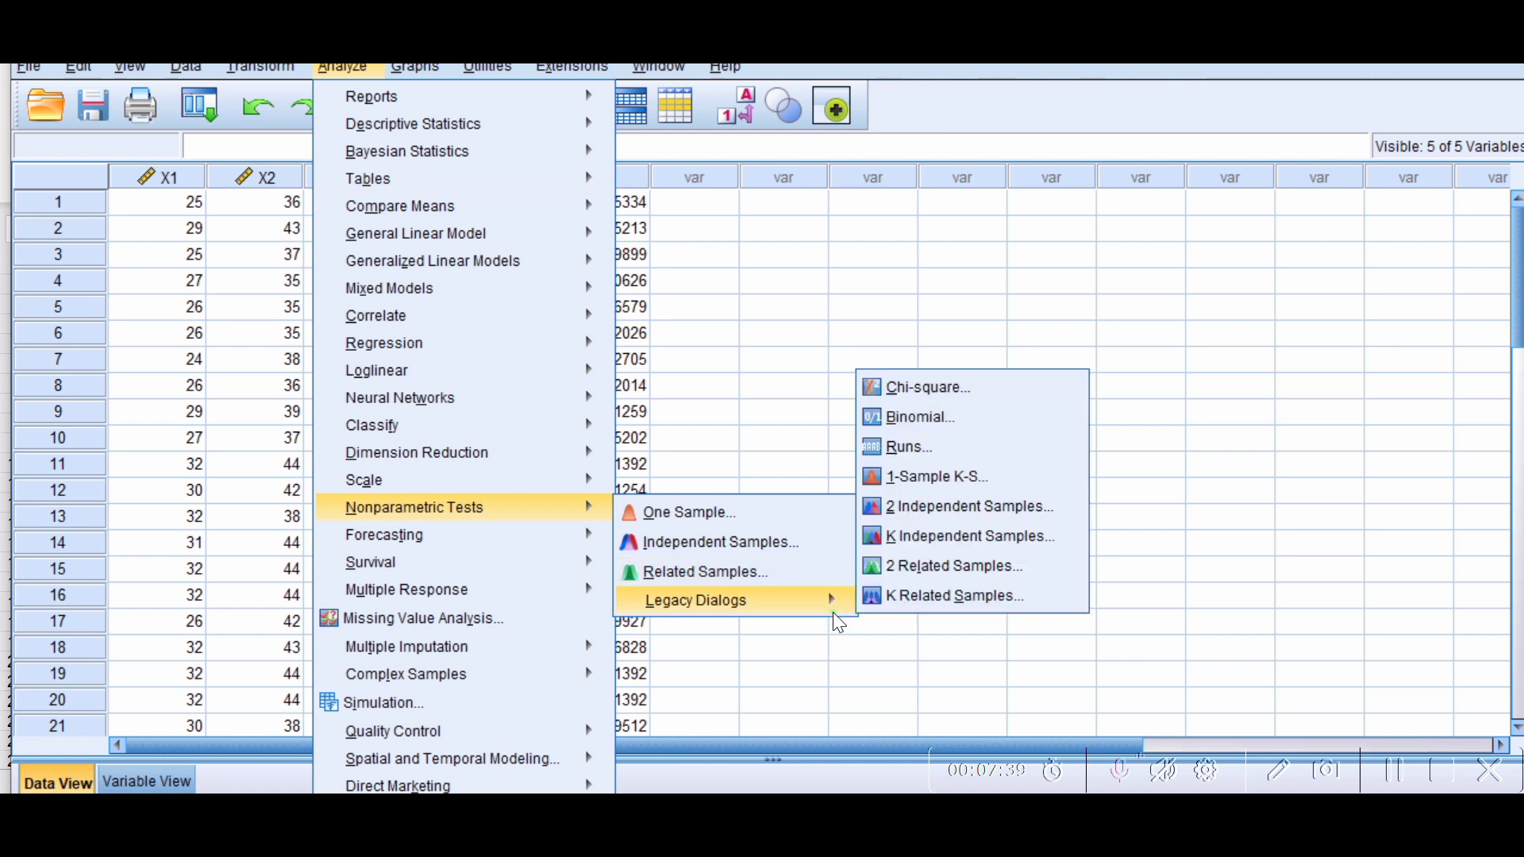
{"action": "left_click", "coordinate": [971, 490]}
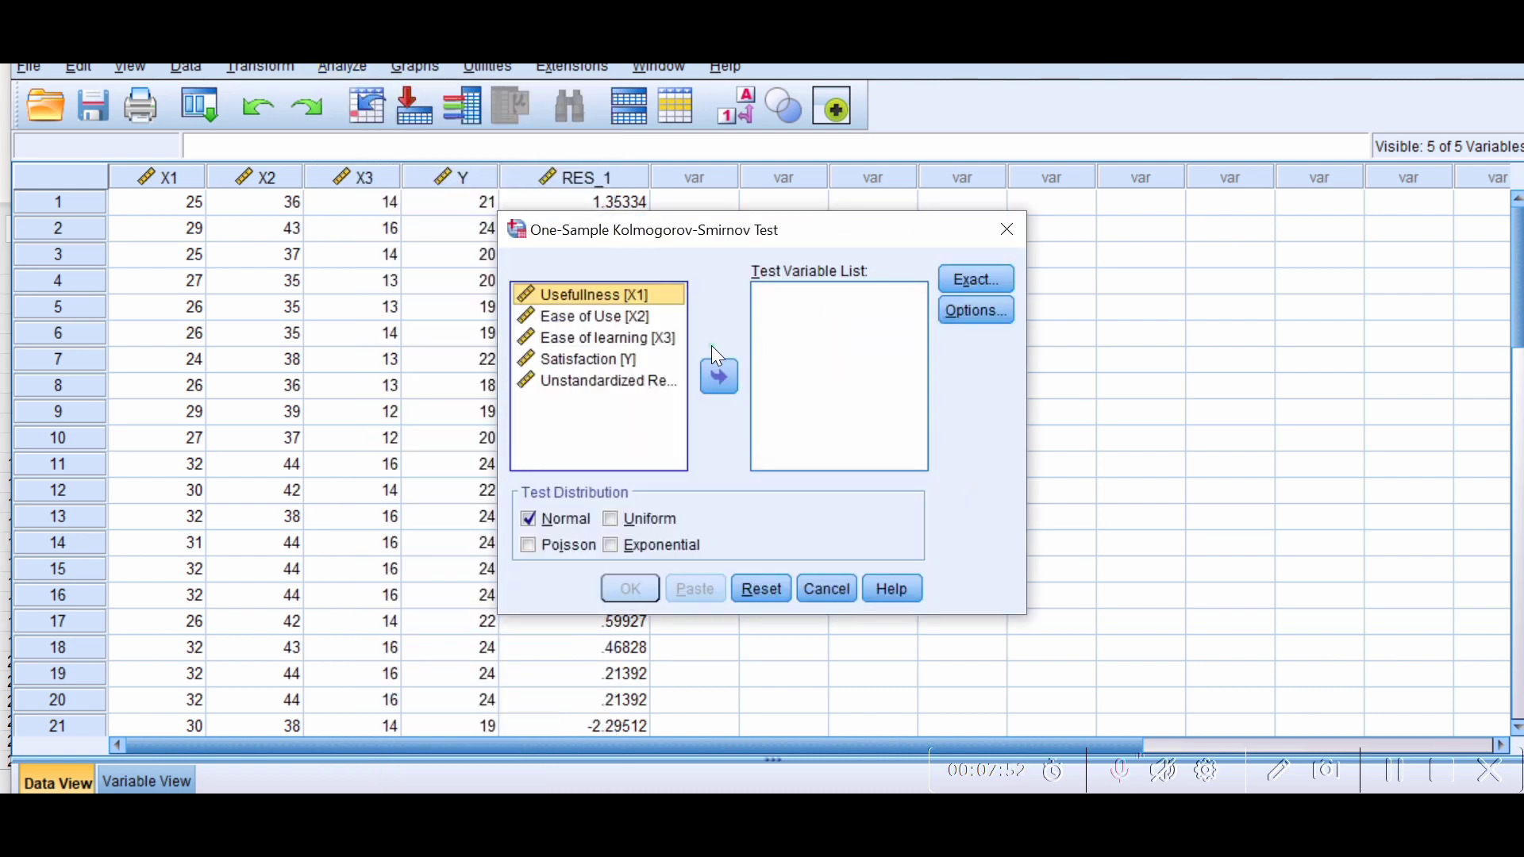
{"action": "left_click", "coordinate": [605, 387]}
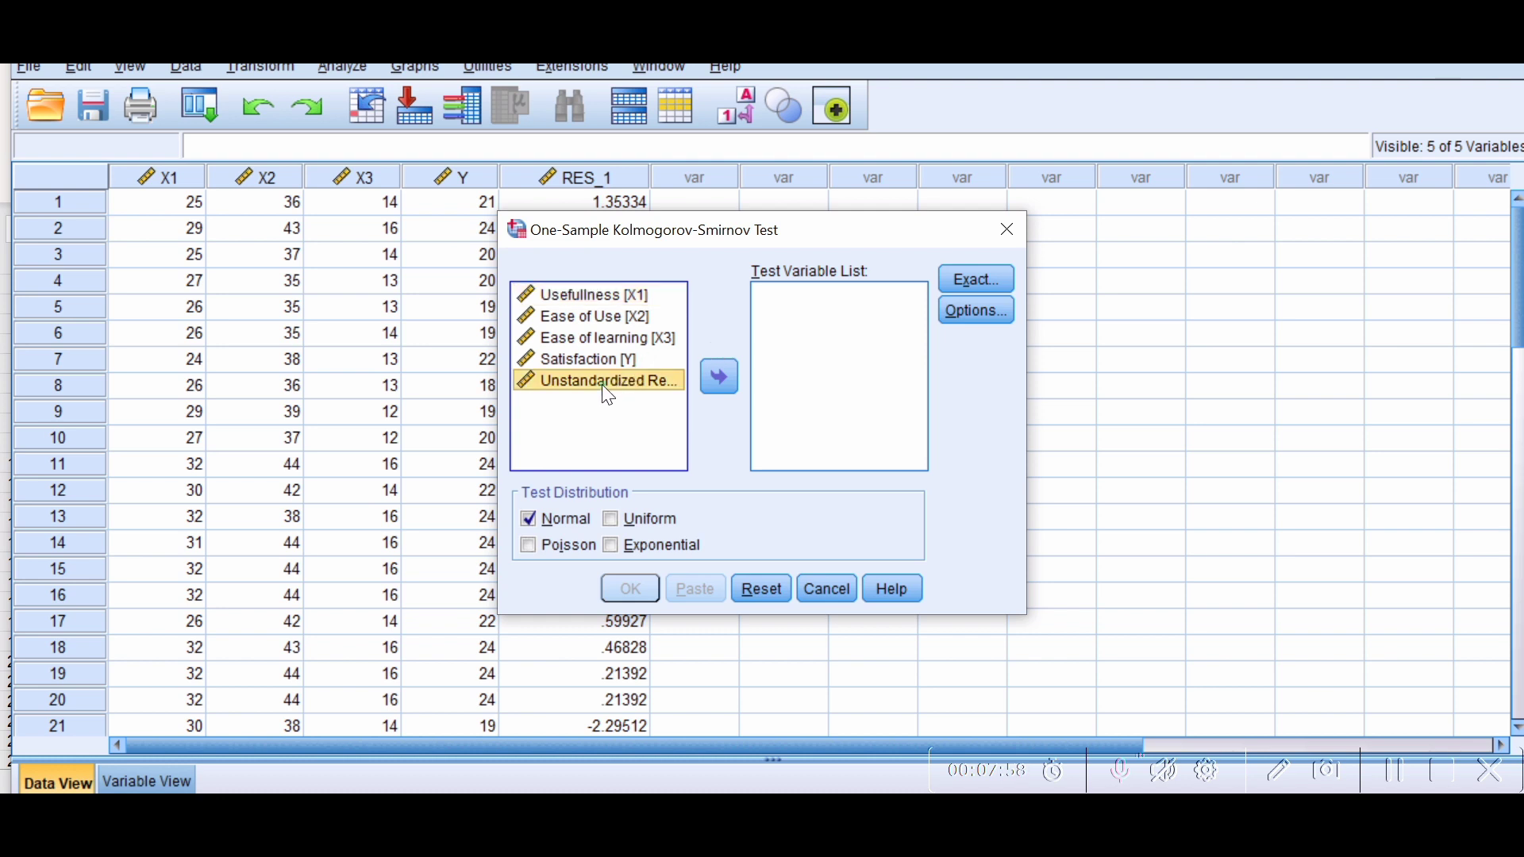
{"action": "left_click", "coordinate": [720, 378]}
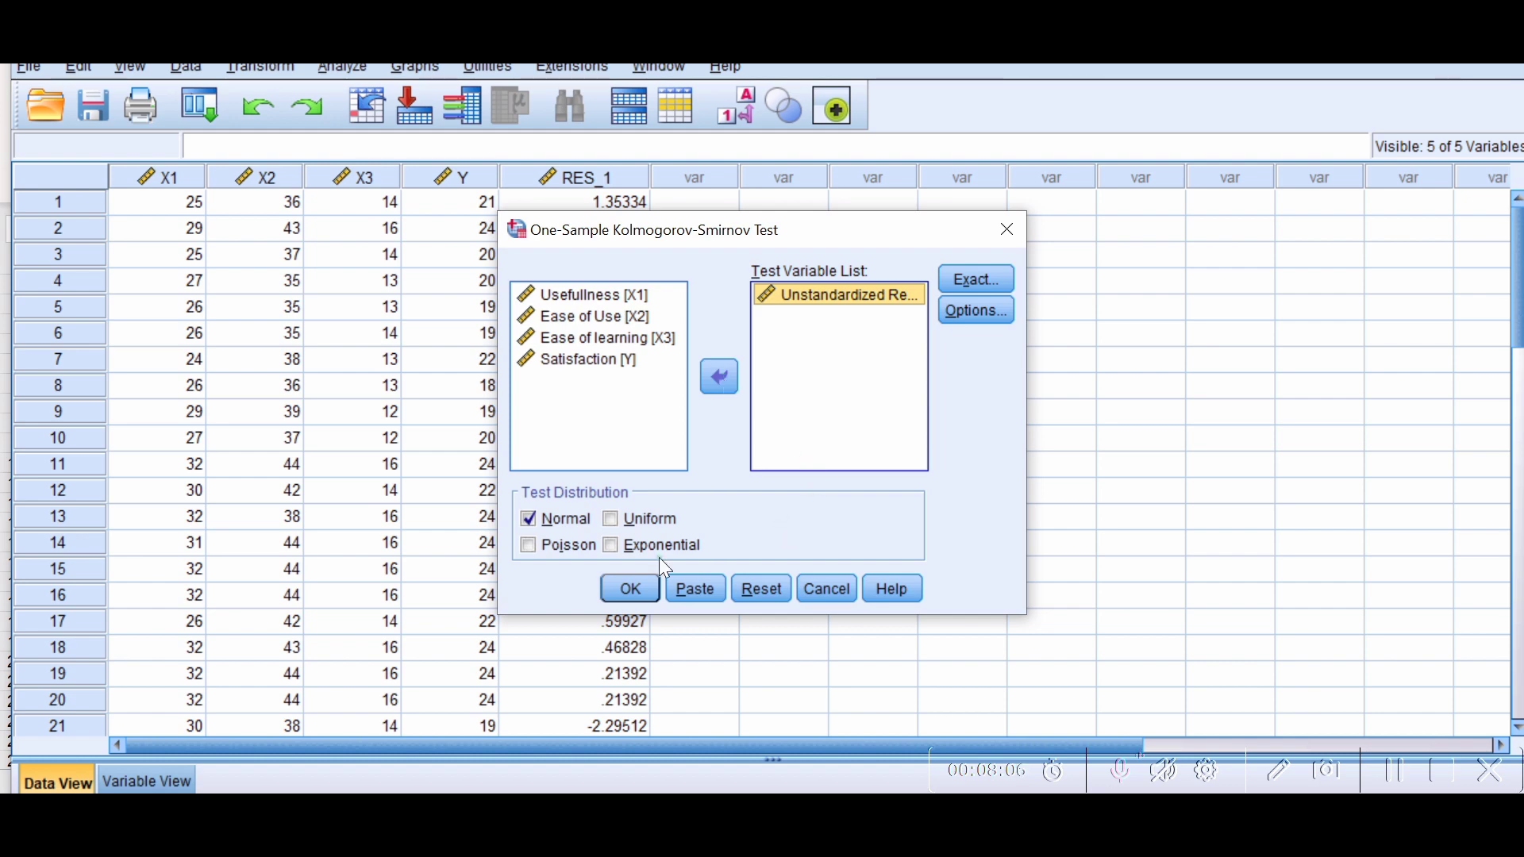
{"action": "left_click", "coordinate": [611, 585]}
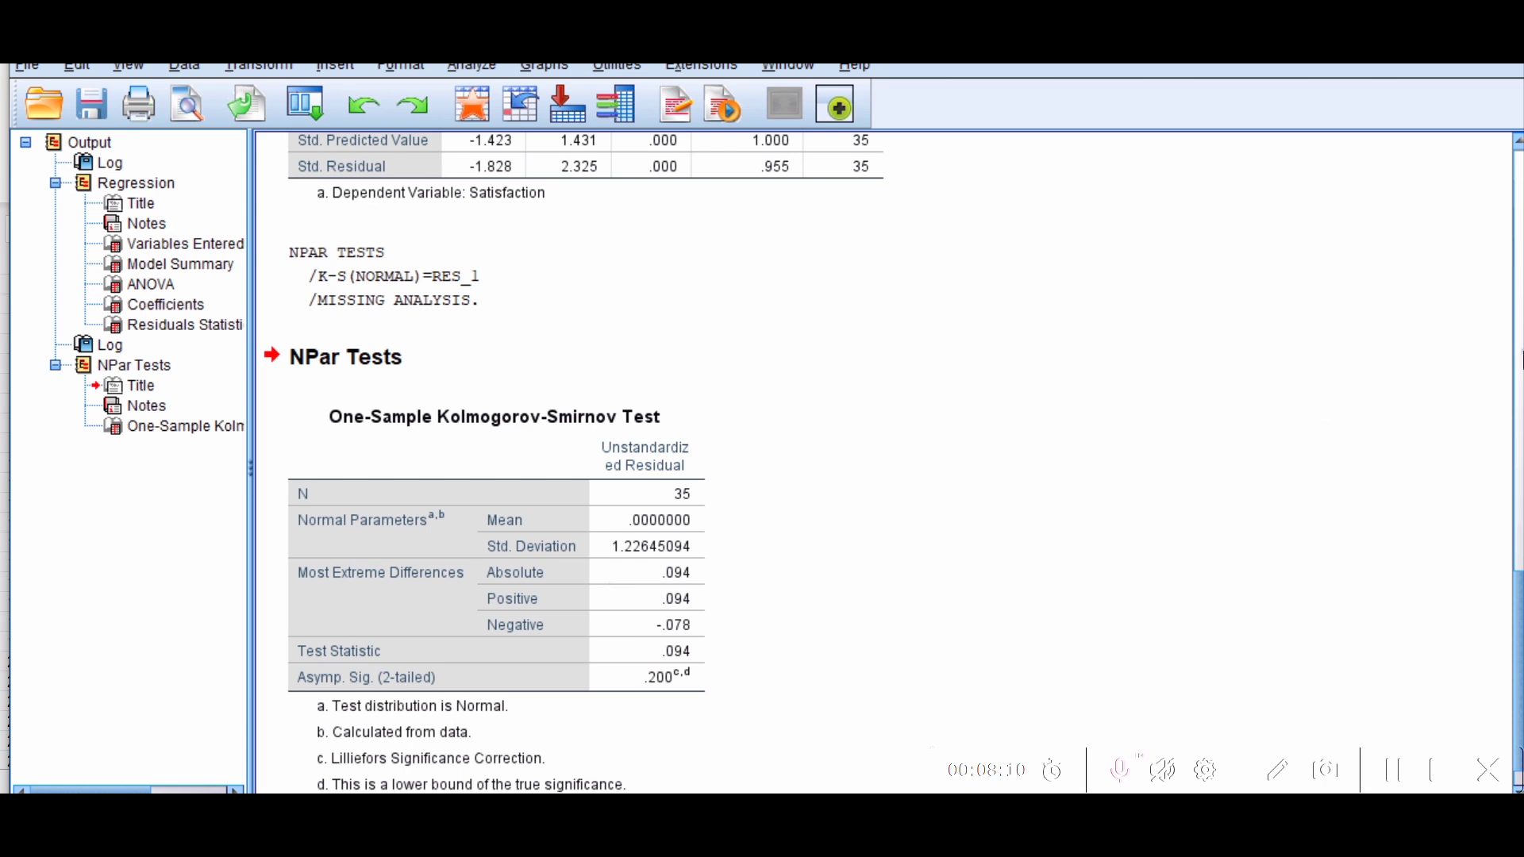
- Review the output from the regression tables to the One-Sample Kolmogorov-Smirnov Test table
{"action": "left_click", "coordinate": [1517, 365]}
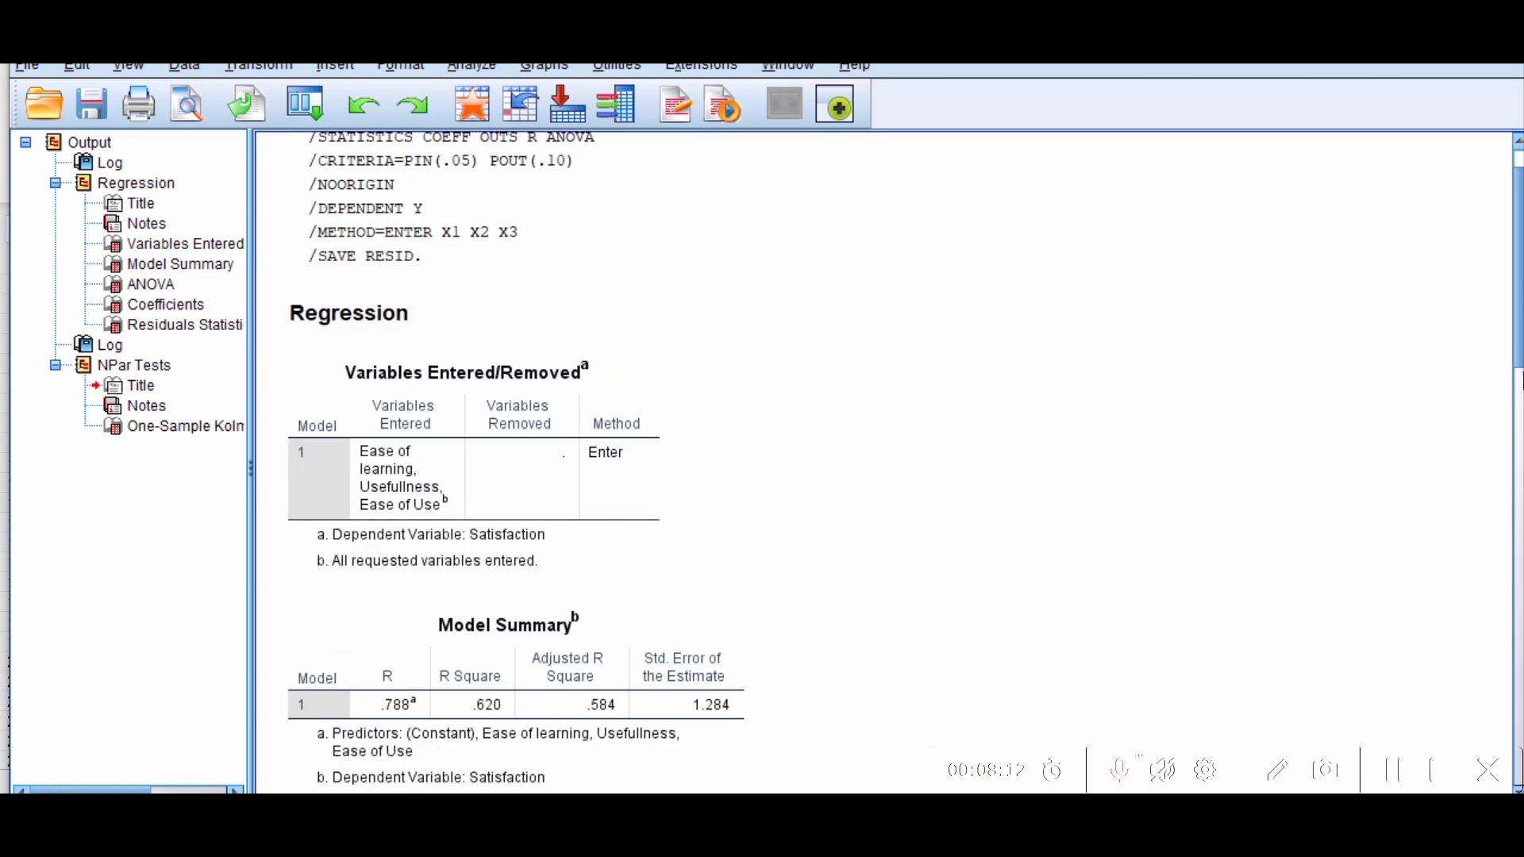
{"action": "scroll", "coordinate": [1519, 316], "scroll_direction": "down", "scroll_amount": 1}
{"action": "left_click_drag", "start_coordinate": [1519, 316], "coordinate": [1490, 691]}
{"action": "scroll", "coordinate": [1490, 698], "scroll_direction": "down", "scroll_amount": 3}
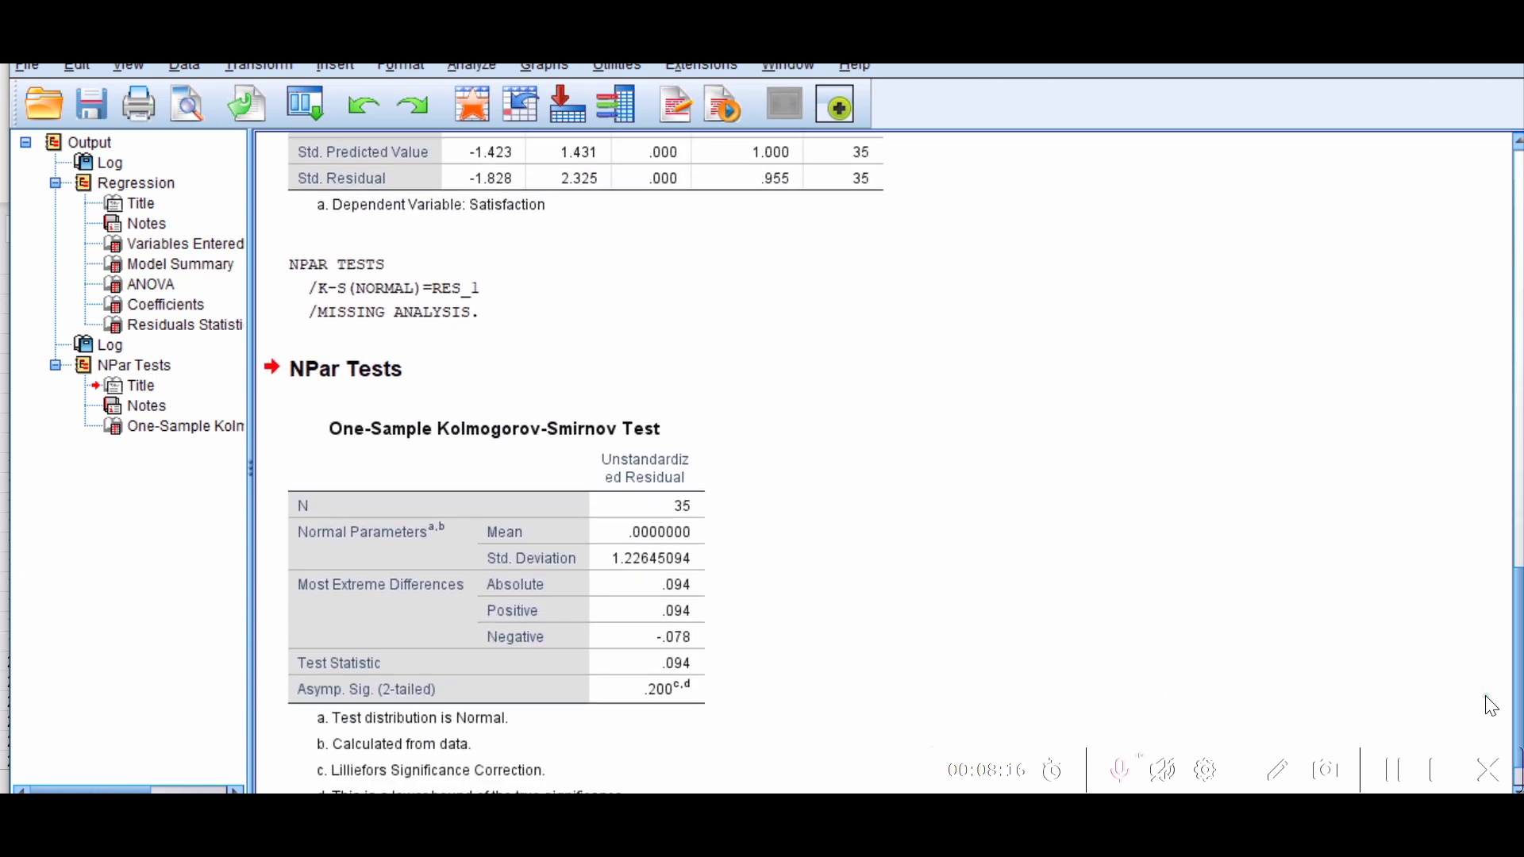
- Select the One-Sample Kolmogorov-Smirnov Test table, switch to the Notepad notes and place their restored window beside the table
{"action": "left_click", "coordinate": [582, 734]}
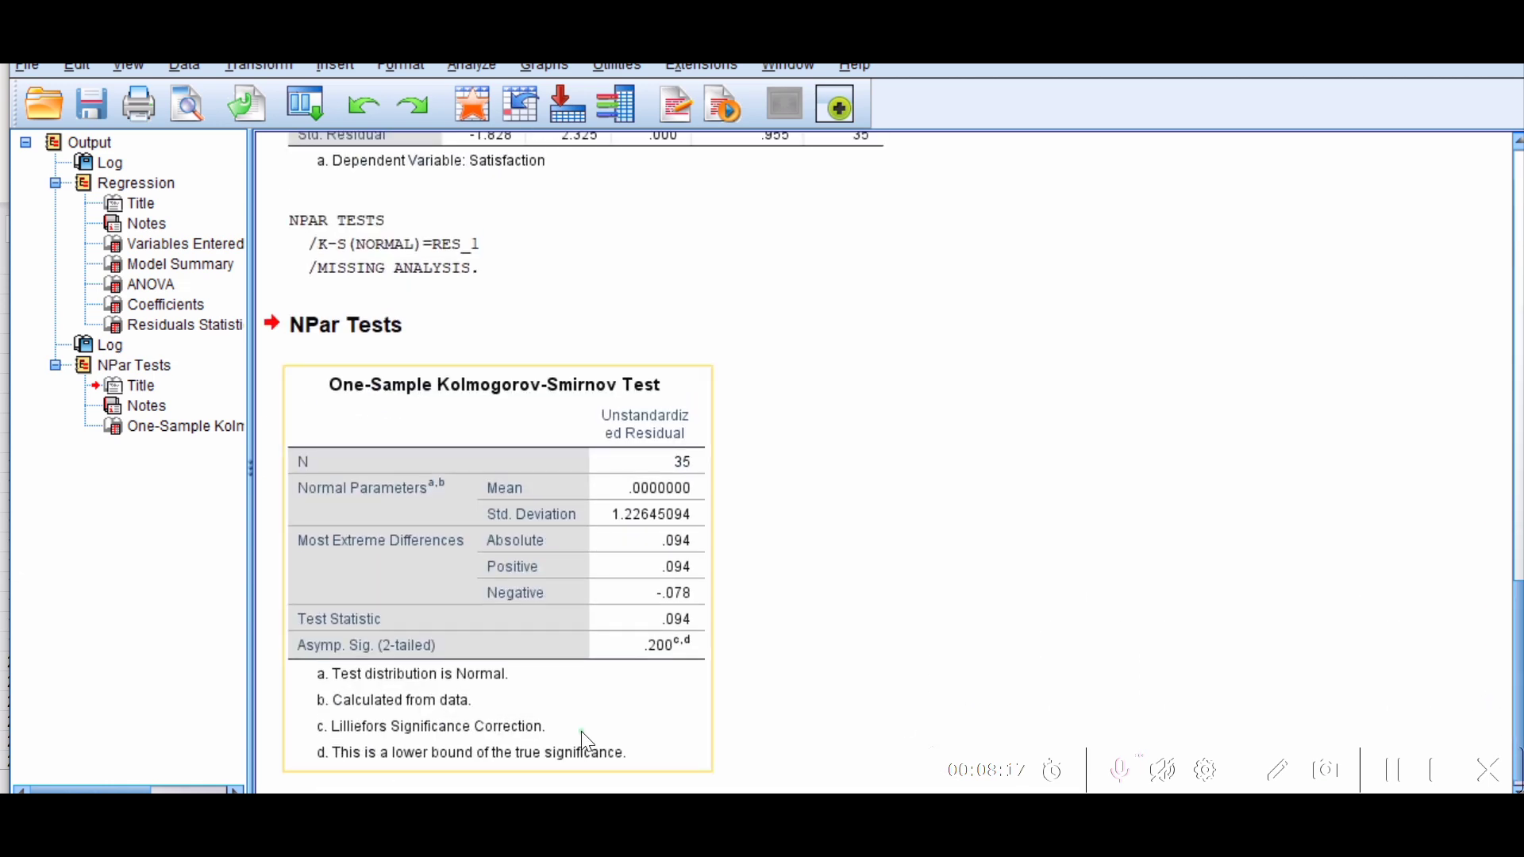
{"action": "left_click", "coordinate": [463, 569]}
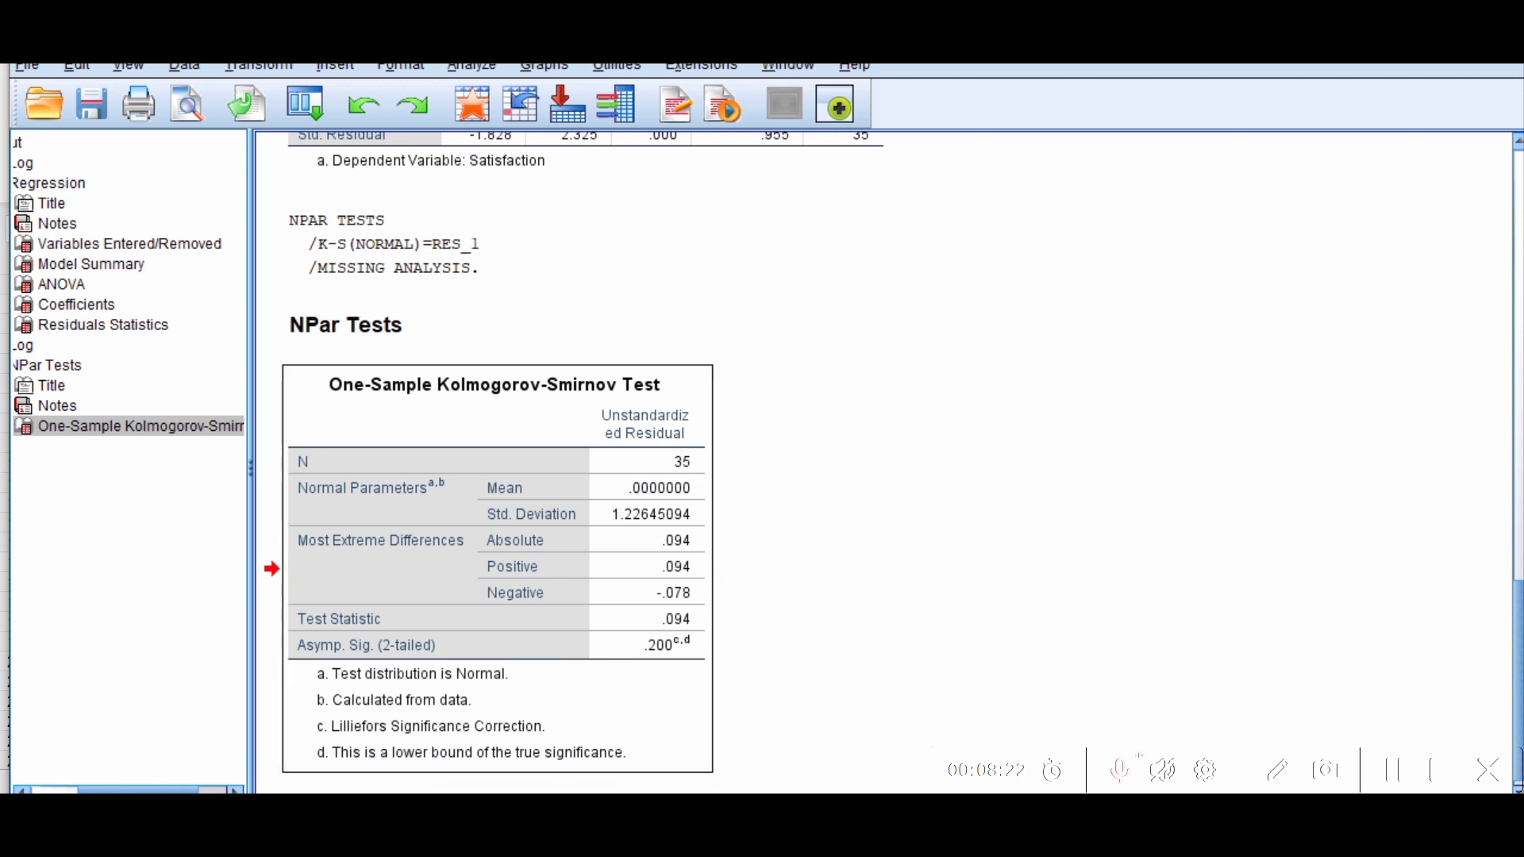
{"action": "key", "text": "alt+Tab"}
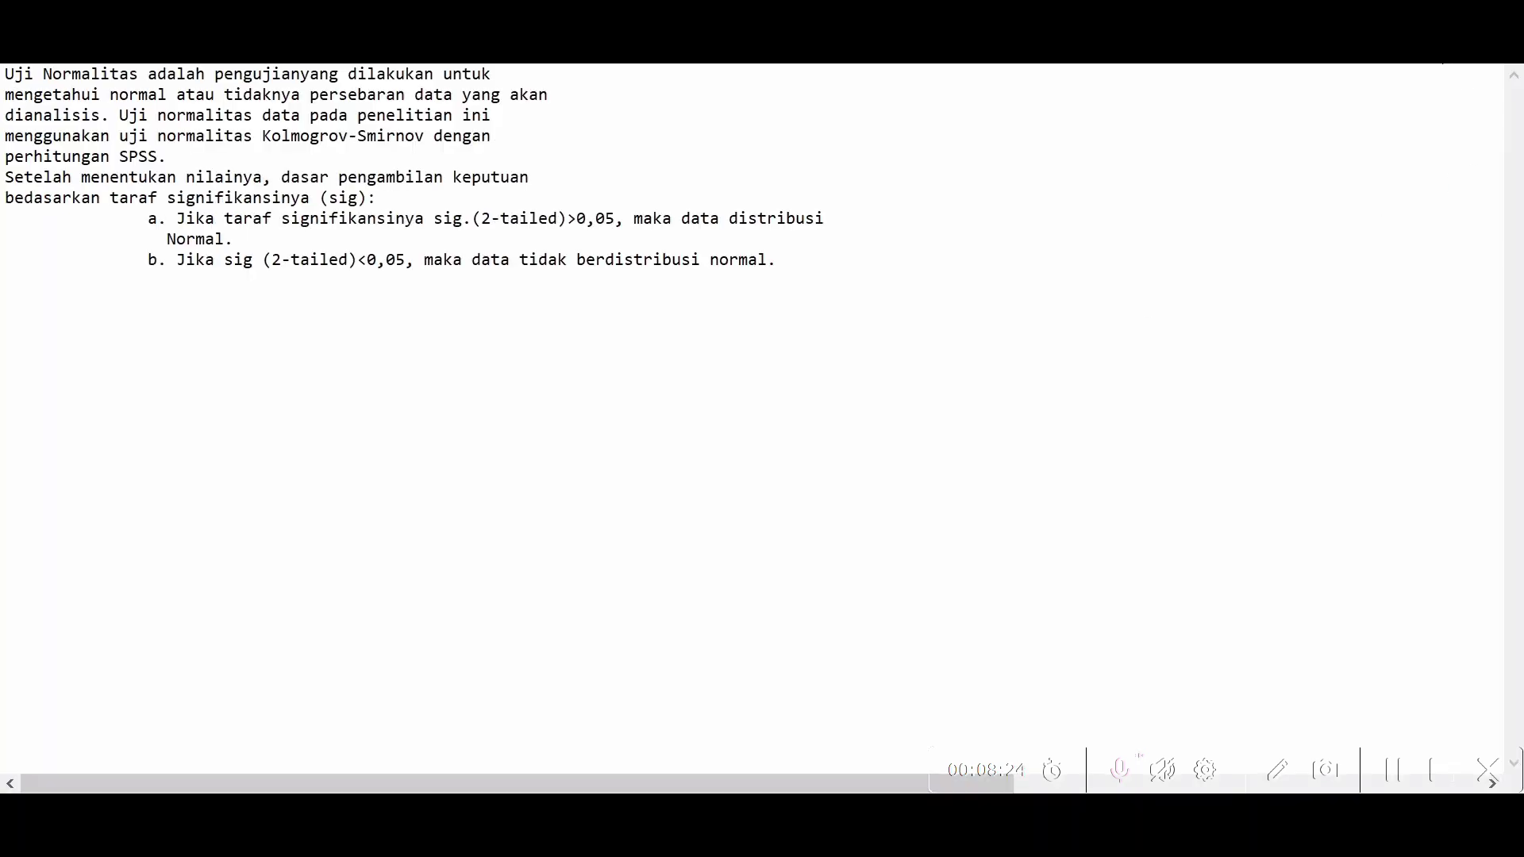
{"action": "left_click", "coordinate": [1436, 37]}
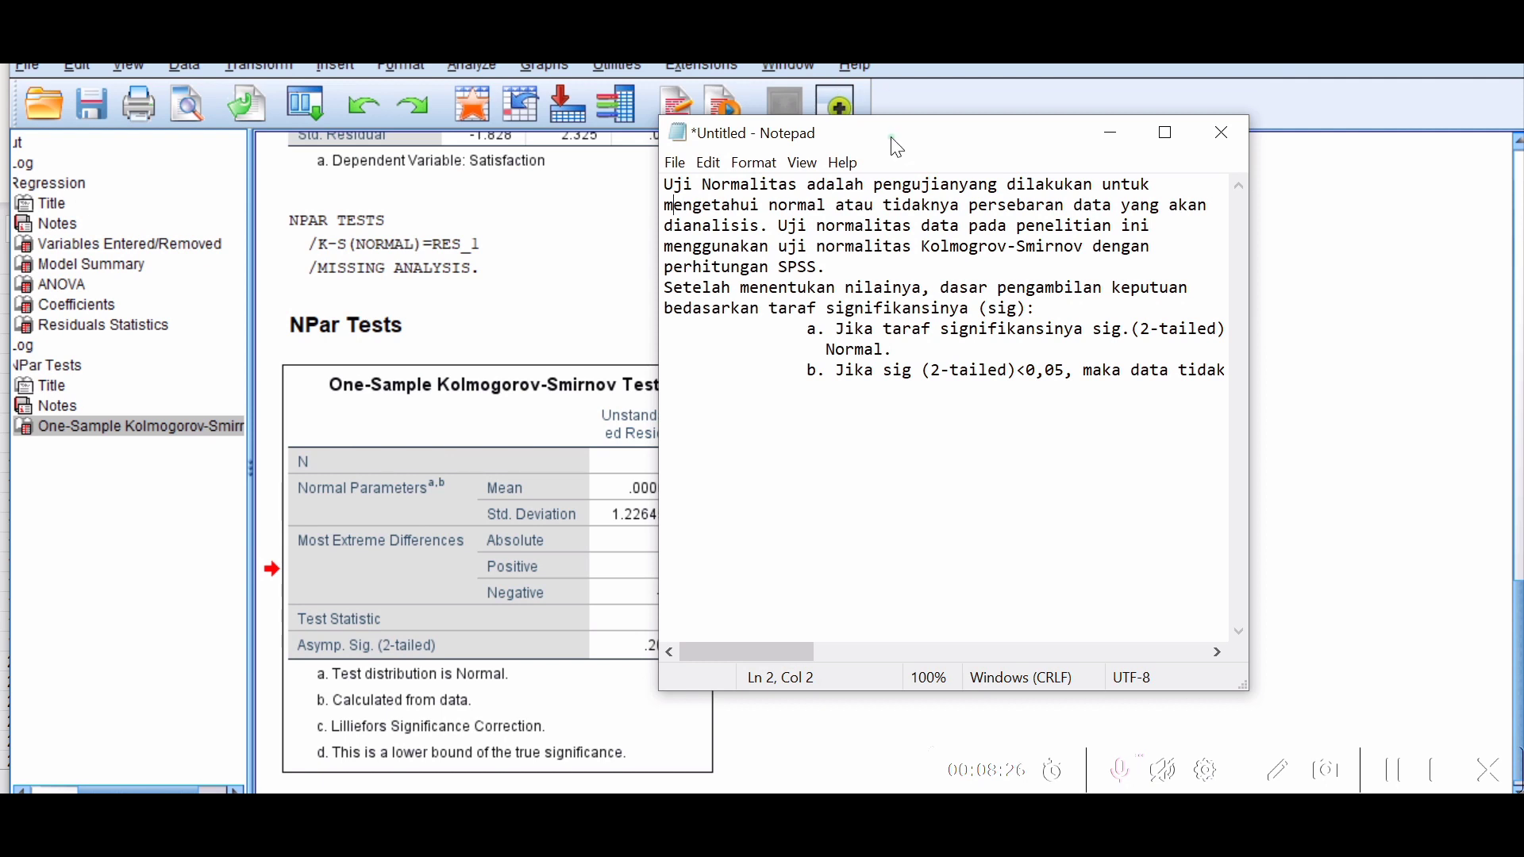
{"action": "left_click_drag", "start_coordinate": [897, 147], "coordinate": [1009, 166]}
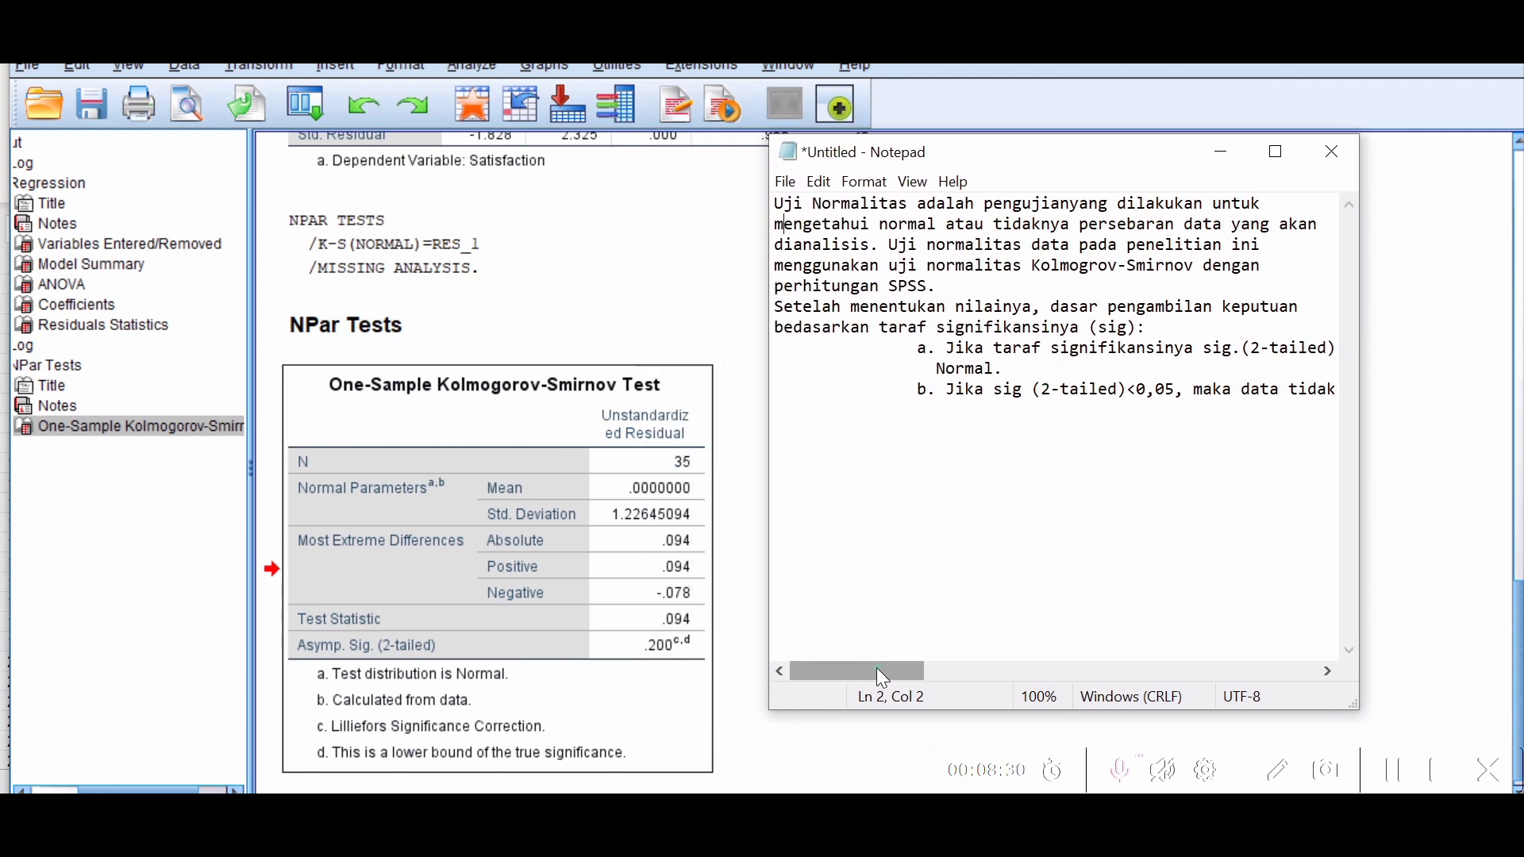
{"action": "mouse_move", "coordinate": [877, 669]}
{"action": "left_mouse_down"}
{"action": "mouse_move", "coordinate": [934, 664]}
{"action": "mouse_move", "coordinate": [877, 679]}
{"action": "left_mouse_up"}
- Remove the indentation before criterion a so it starts at the beginning of its own line
{"action": "left_click_drag", "start_coordinate": [930, 347], "coordinate": [923, 352]}
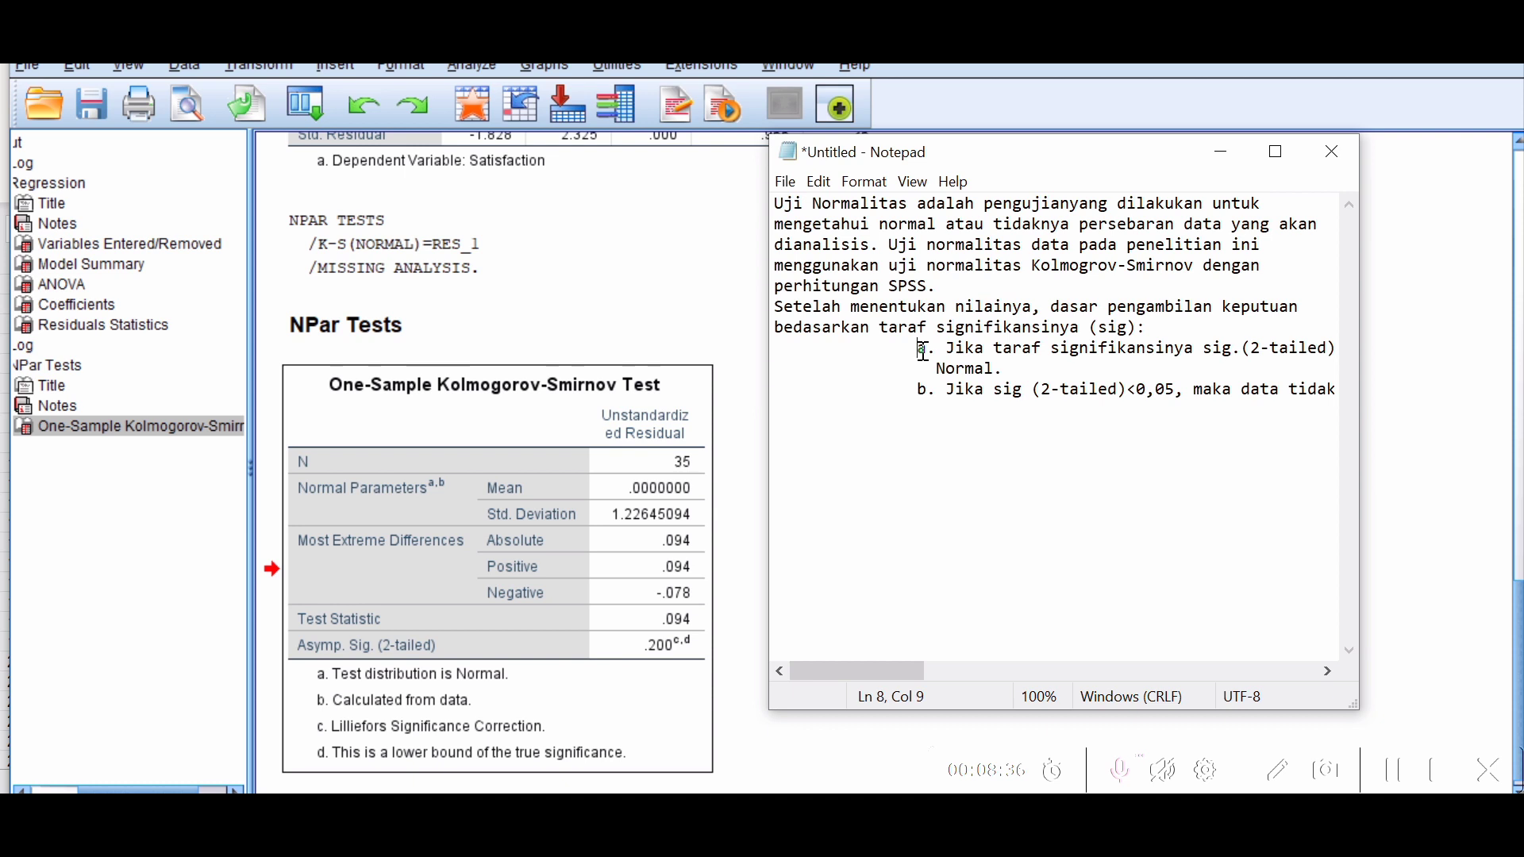
{"action": "key", "text": "BackSpace"}
{"action": "key", "text": "BackSpace"}
{"action": "key", "text": "BackSpace"}
{"action": "key", "text": "BackSpace"}
{"action": "key", "text": "BackSpace"}
{"action": "key", "text": "BackSpace"}
{"action": "key", "text": "BackSpace"}
{"action": "key", "text": "BackSpace"}
{"action": "key", "text": "BackSpace"}
{"action": "key", "text": "BackSpace"}
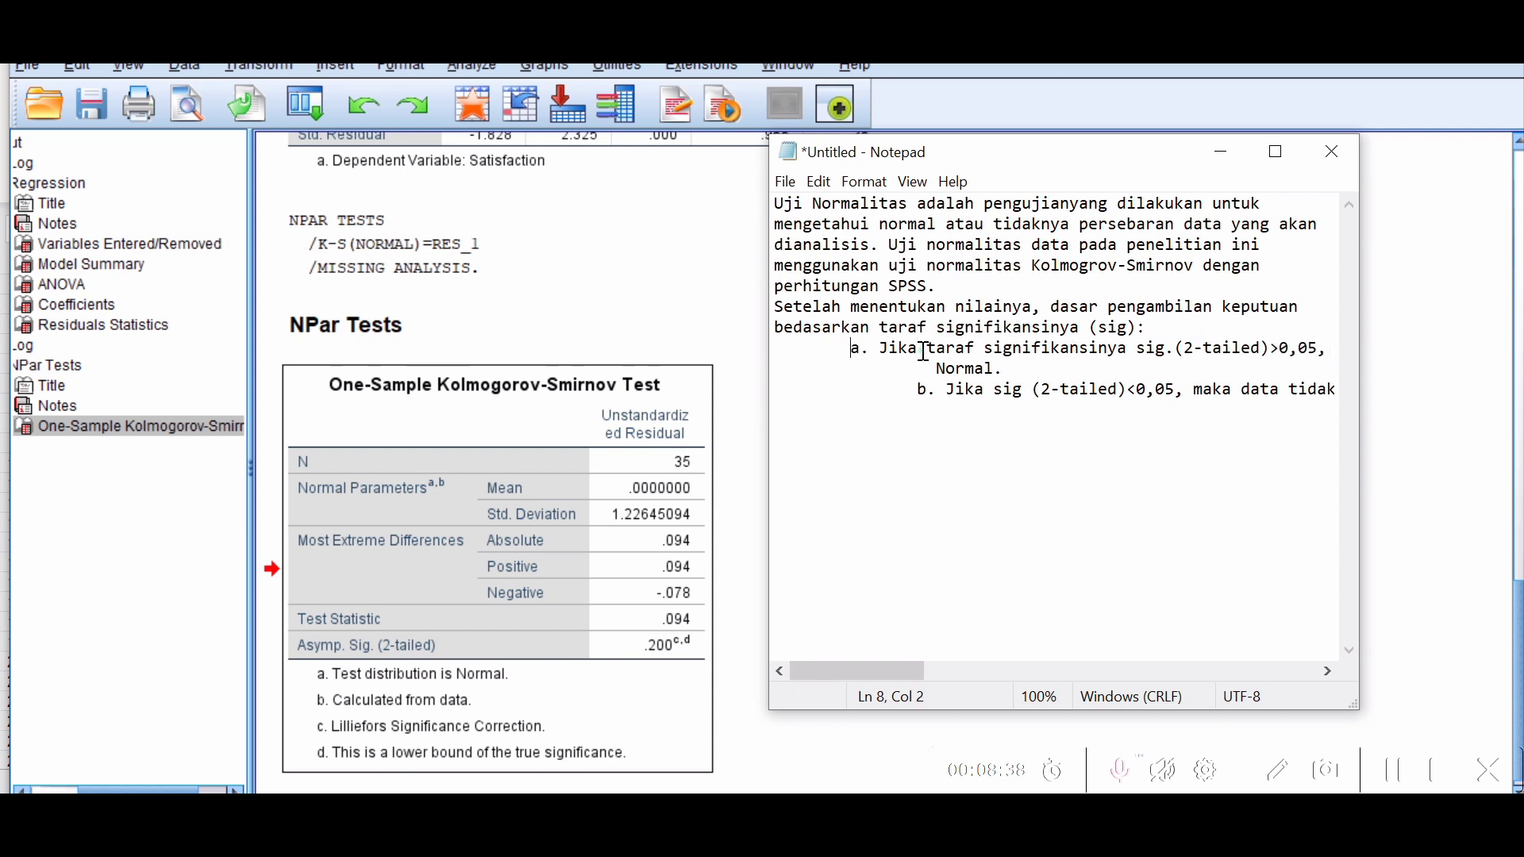
{"action": "key", "text": "Return"}
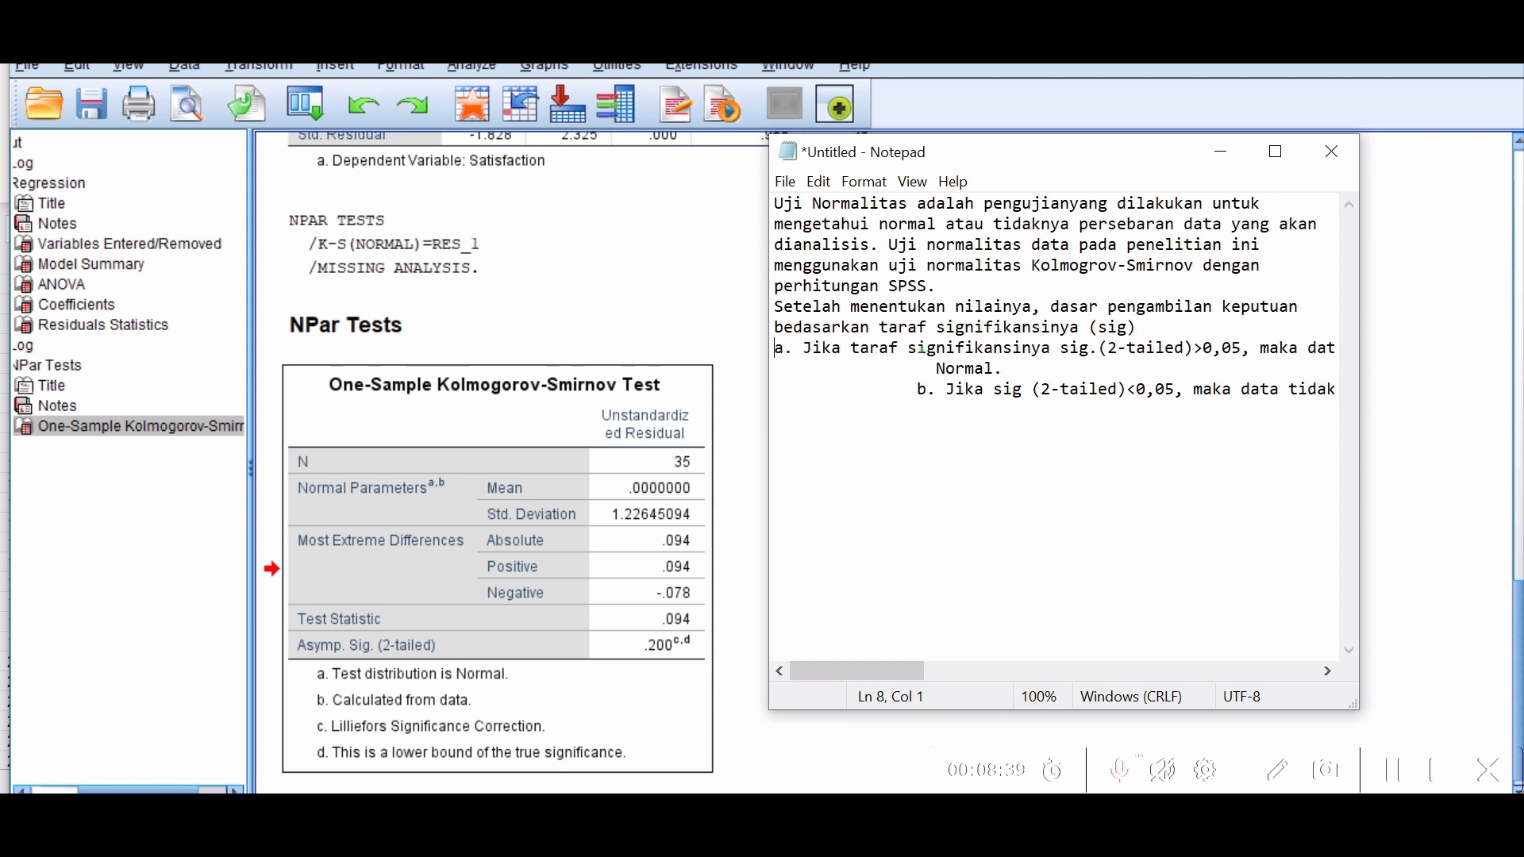
- Remove the indentation before criterion b, keeping it on its own line
{"action": "left_click", "coordinate": [914, 400]}
{"action": "key", "text": "BackSpace"}
{"action": "key", "text": "BackSpace"}
{"action": "key", "text": "BackSpace"}
{"action": "key", "text": "BackSpace"}
{"action": "key", "text": "BackSpace"}
{"action": "key", "text": "BackSpace"}
{"action": "key", "text": "BackSpace"}
{"action": "key", "text": "BackSpace"}
{"action": "key", "text": "BackSpace"}
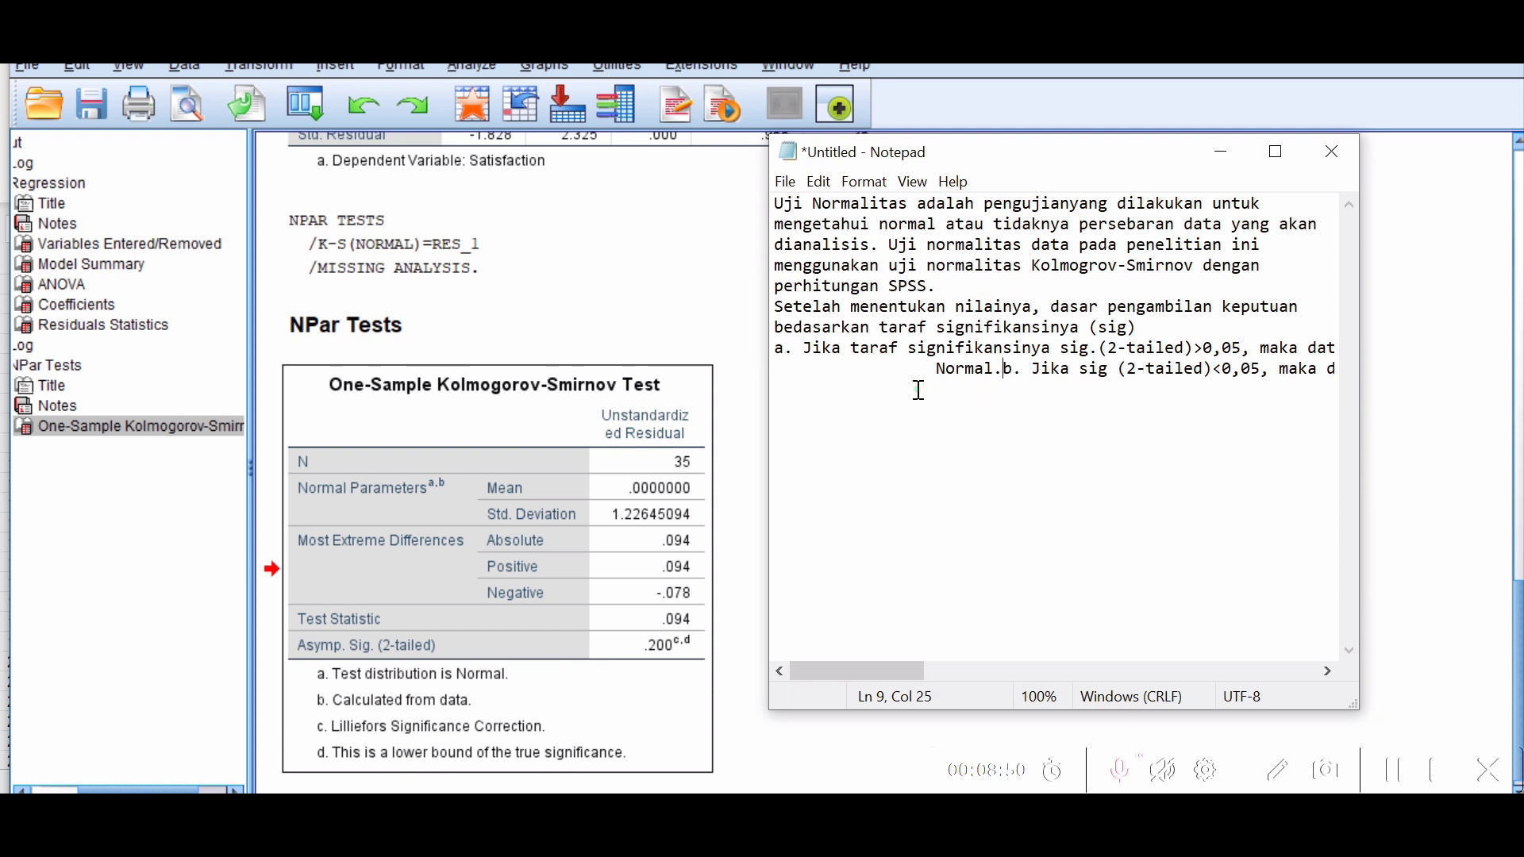
{"action": "key", "text": "Return"}
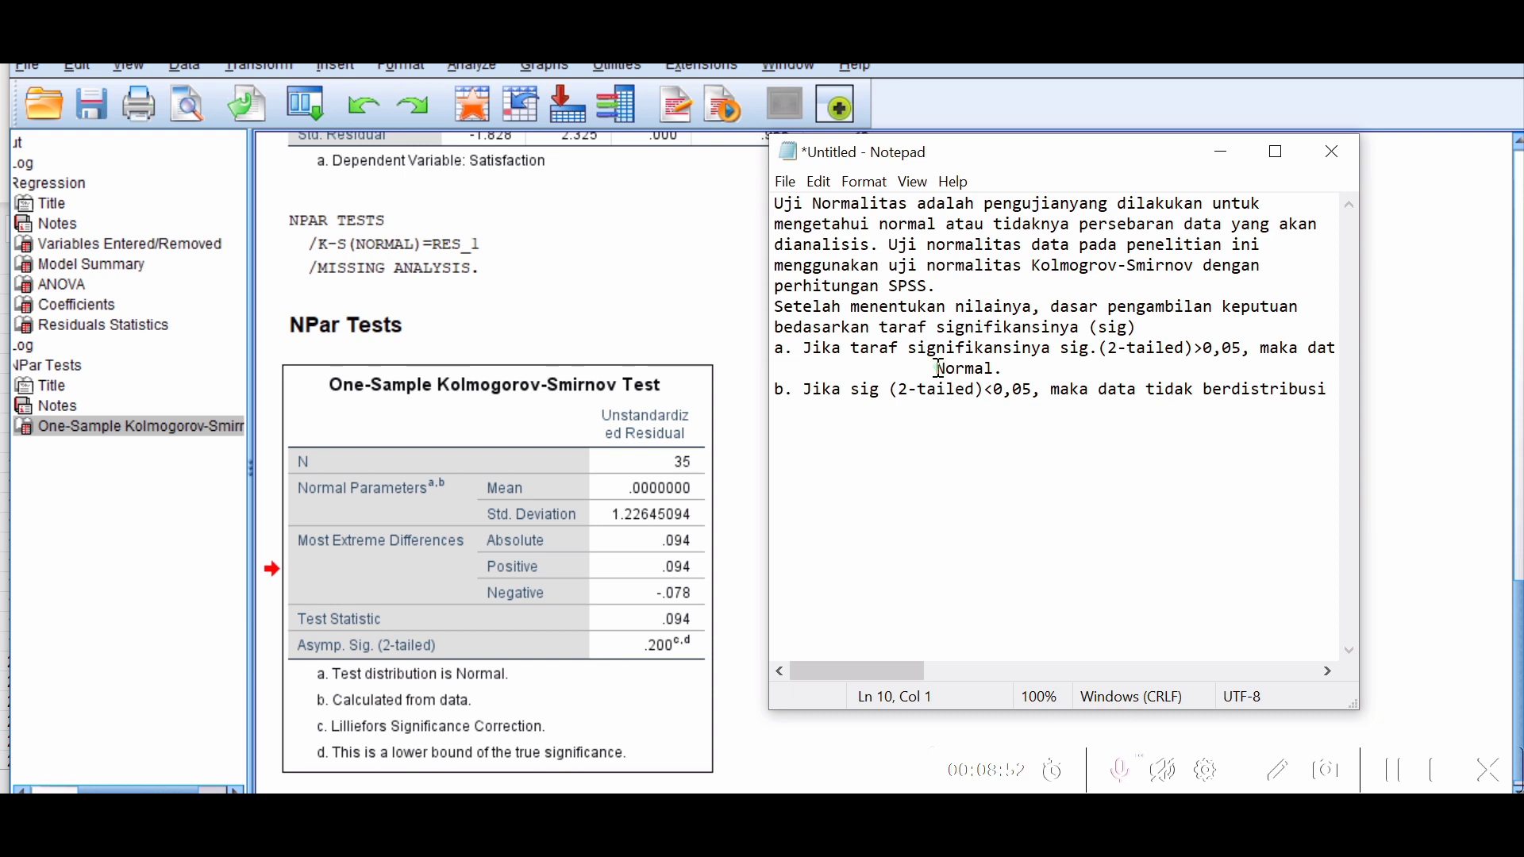
- Break criterion a before "maka data distribusi" and pull the indented "Normal." up to the end of that line
{"action": "left_click", "coordinate": [1142, 333]}
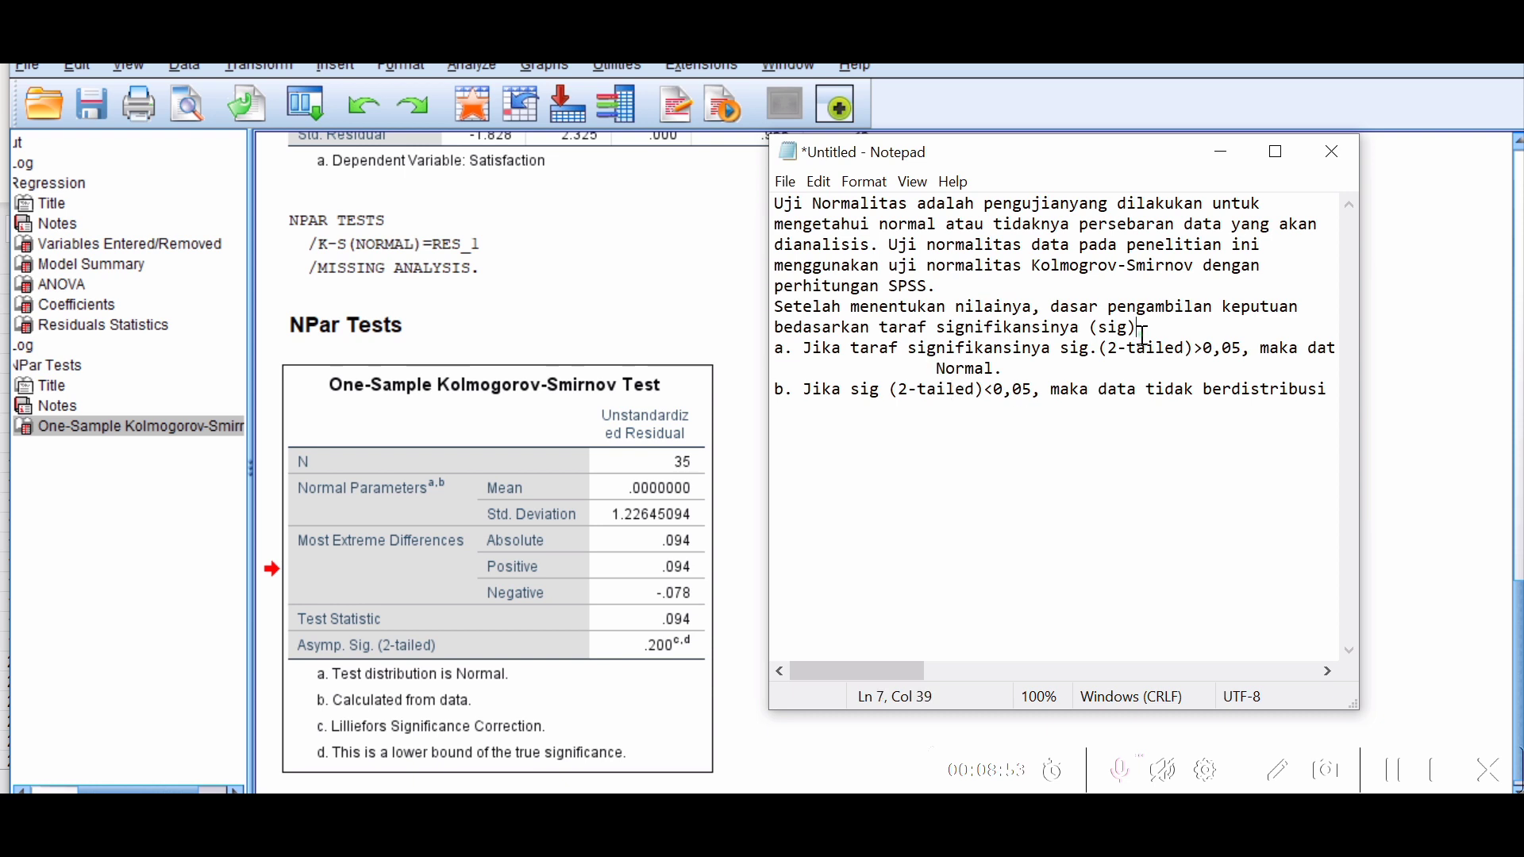
{"action": "left_click", "coordinate": [1262, 350]}
{"action": "key", "text": "Return"}
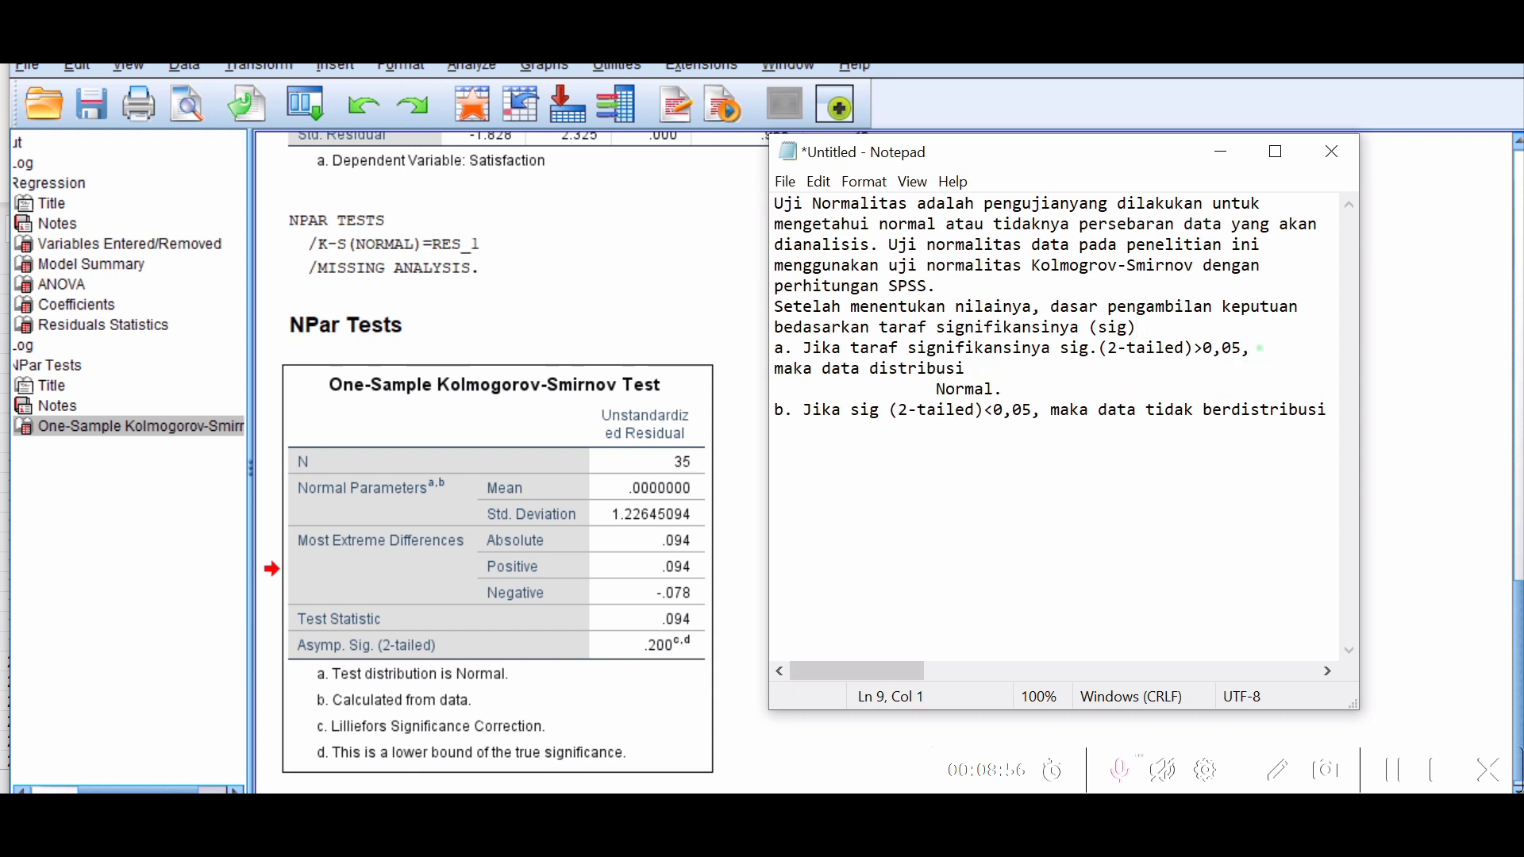
{"action": "left_click", "coordinate": [936, 390]}
{"action": "key", "text": "BackSpace"}
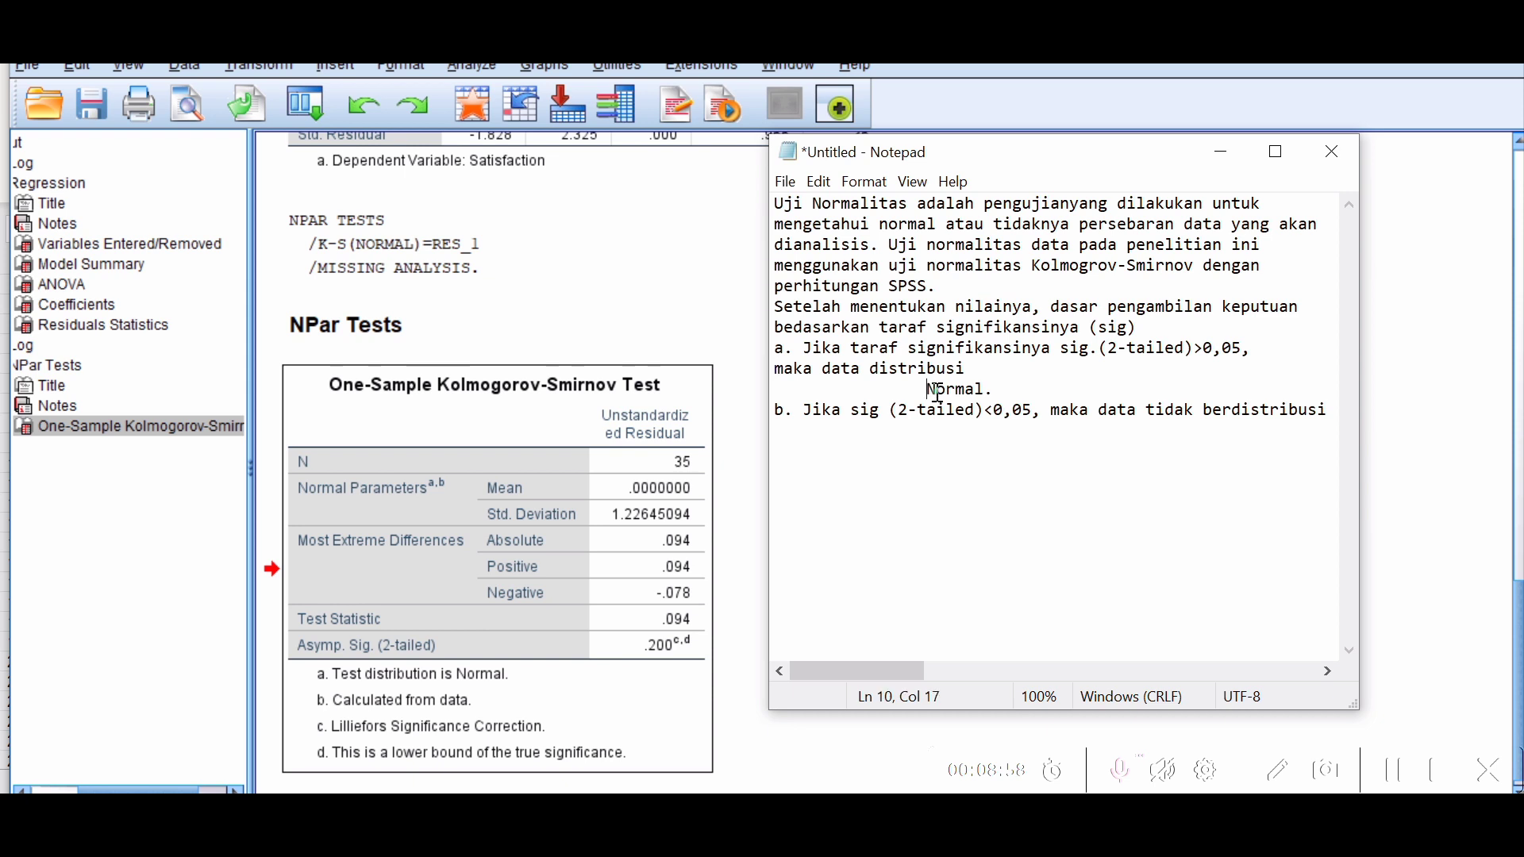
{"action": "key", "text": "BackSpace"}
{"action": "key", "text": "BackSpace"}
{"action": "key", "text": "BackSpace"}
{"action": "key", "text": "BackSpace"}
{"action": "key", "text": "BackSpace"}
{"action": "key", "text": "BackSpace"}
{"action": "key", "text": "BackSpace"}
{"action": "key", "text": "BackSpace"}
{"action": "key", "text": "BackSpace"}
{"action": "key", "text": "BackSpace"}
{"action": "key", "text": "BackSpace"}
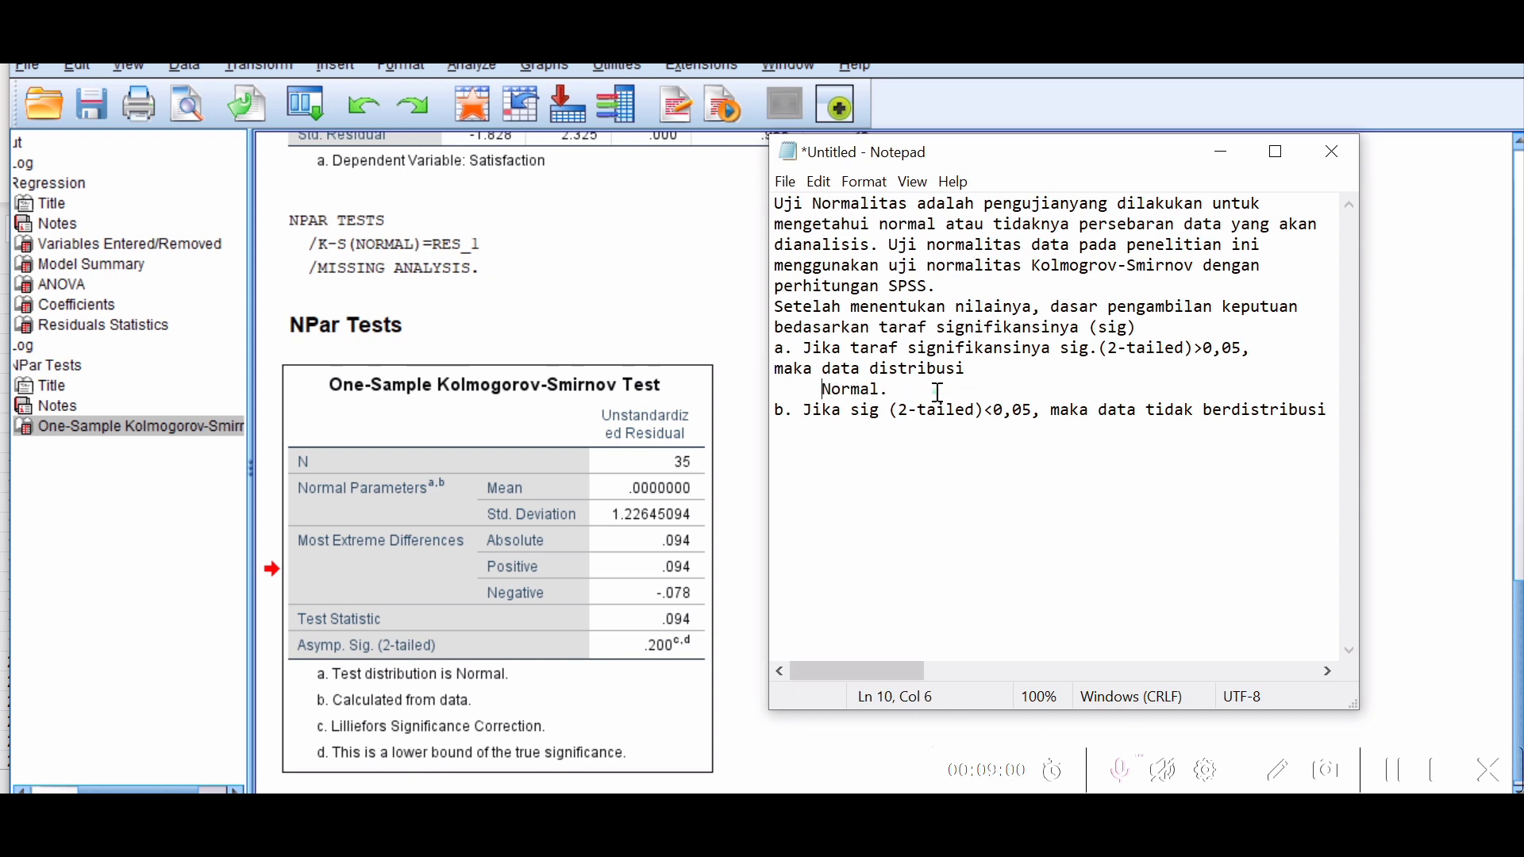
{"action": "key", "text": "BackSpace"}
{"action": "key", "text": "BackSpace"}
{"action": "key", "text": "BackSpace"}
{"action": "key", "text": "BackSpace"}
{"action": "key", "text": "BackSpace"}
{"action": "key", "text": "BackSpace"}
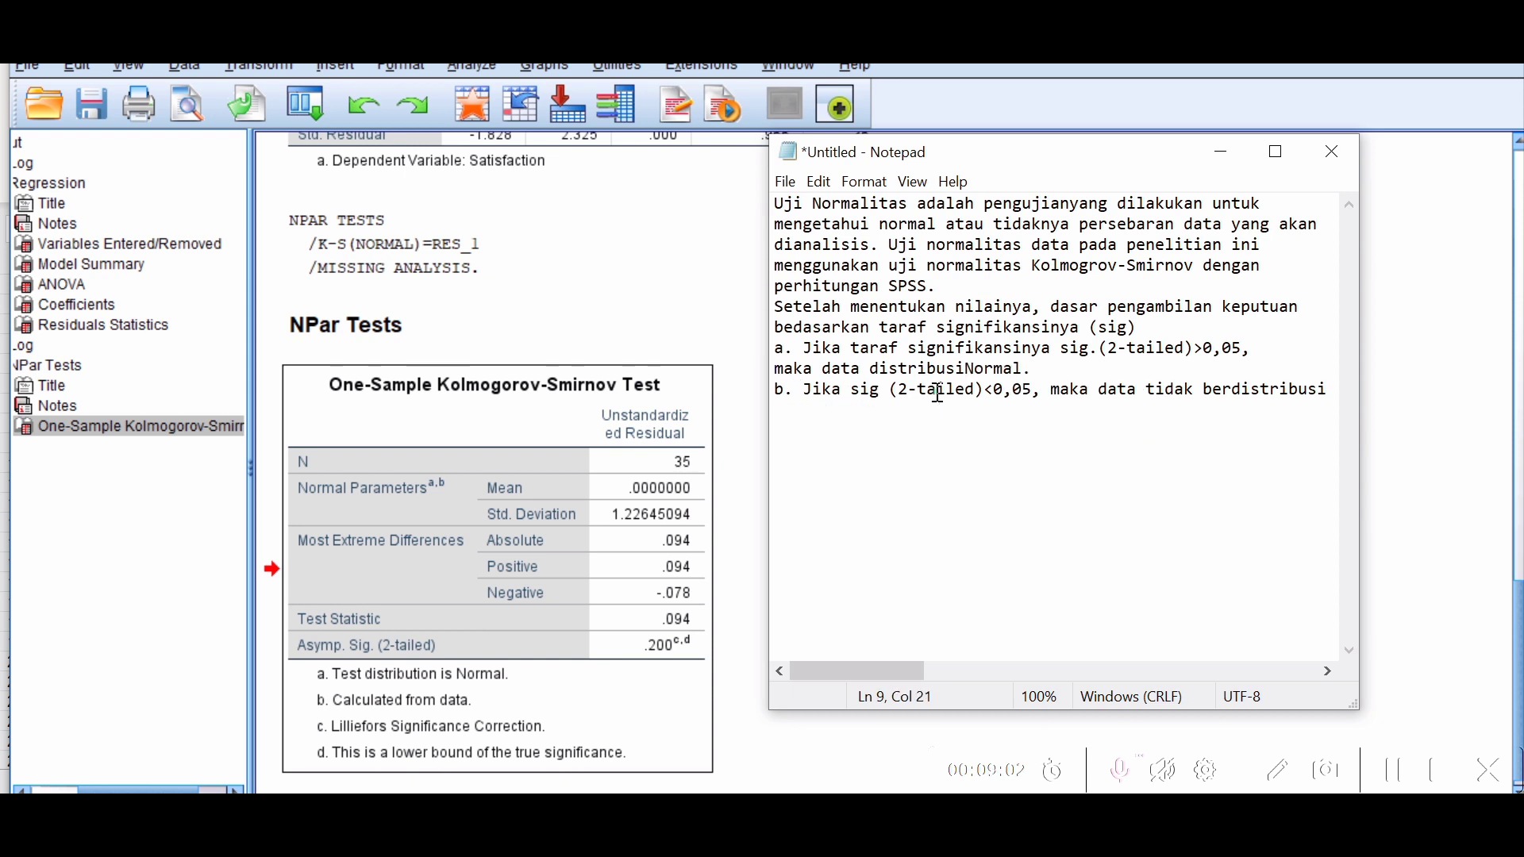
- Insert a blank line above each of criteria a and b, and break criterion b before "berdistribusi normal."
{"action": "left_click", "coordinate": [1047, 378]}
{"action": "key", "text": "Return"}
{"action": "key", "text": "Down"}
{"action": "key", "text": "Down"}
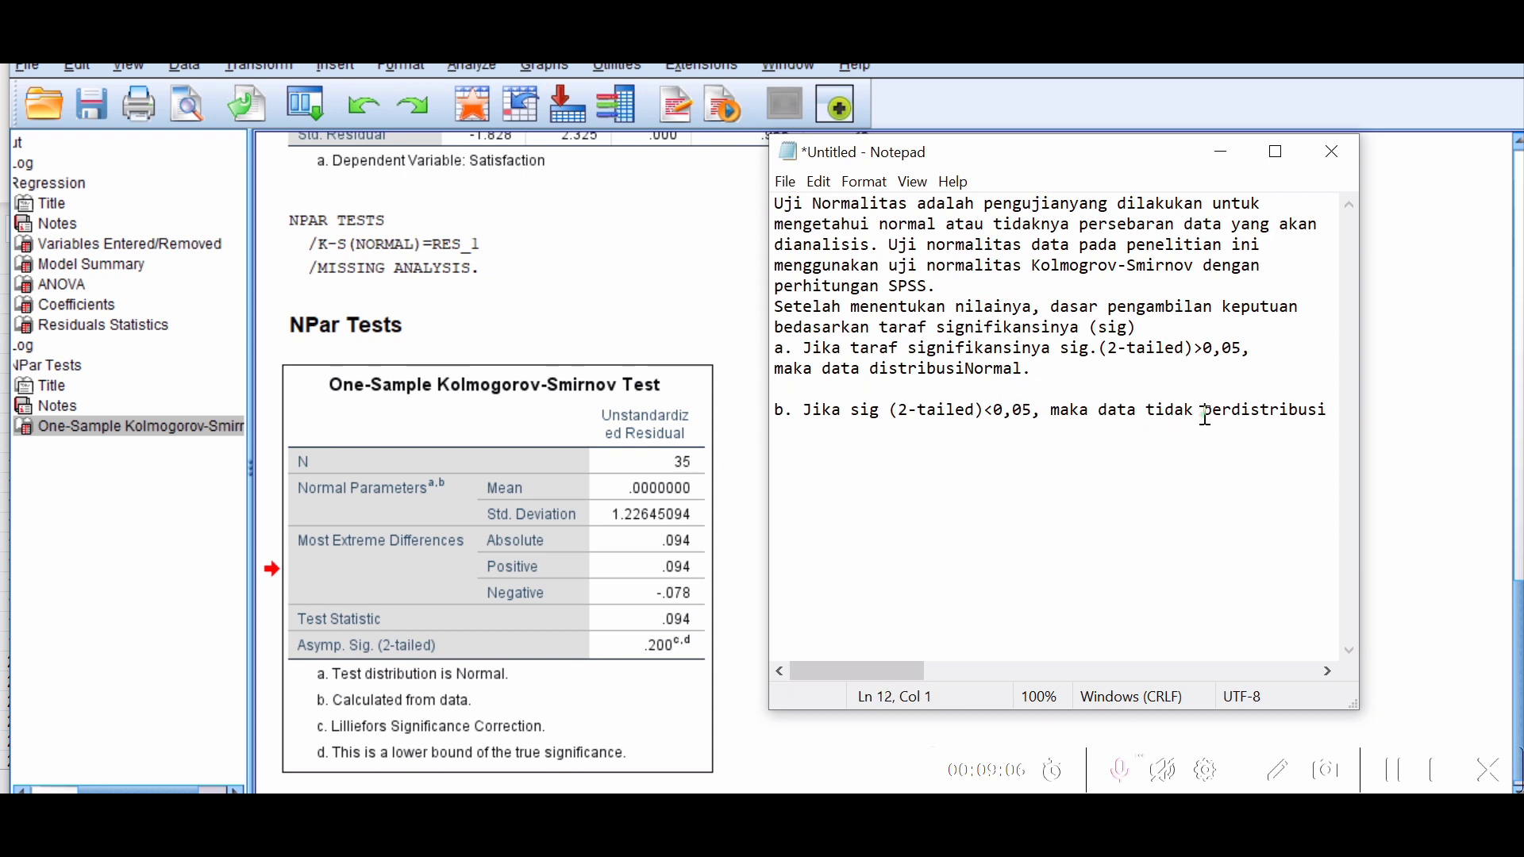
{"action": "left_click", "coordinate": [1206, 415]}
{"action": "key", "text": "Return"}
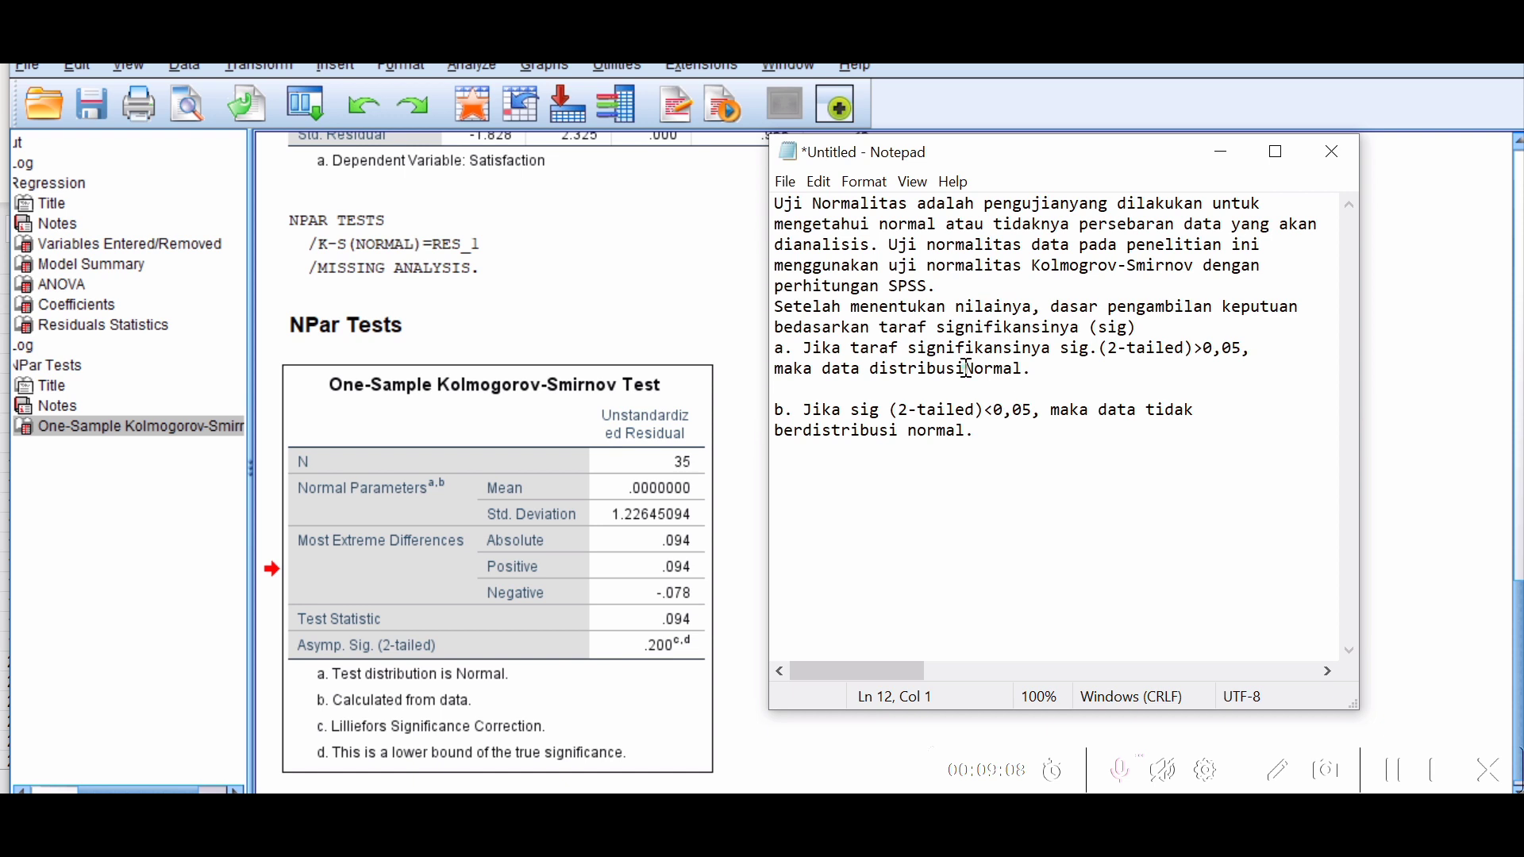
{"action": "left_click", "coordinate": [1148, 332]}
{"action": "key", "text": "Return"}
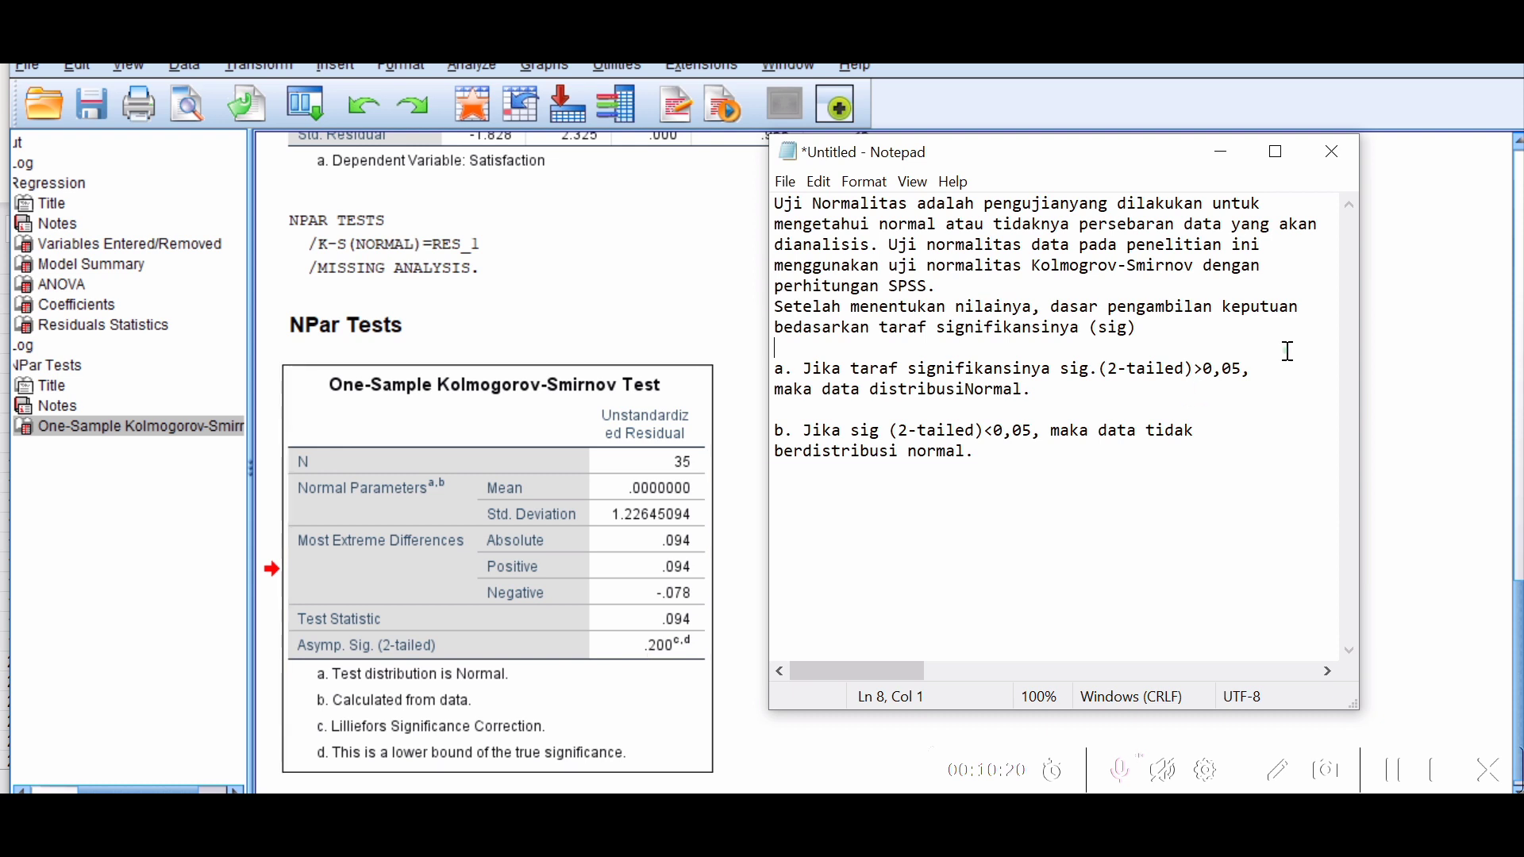
- Set the significance threshold in criterion a to 0,050
{"action": "left_click", "coordinate": [1243, 369]}
{"action": "type", "text": "0"}
{"action": "key", "text": "BackSpace"}
{"action": "type", "text": "0"}
{"action": "left_click_drag", "start_coordinate": [1223, 369], "coordinate": [1253, 373]}
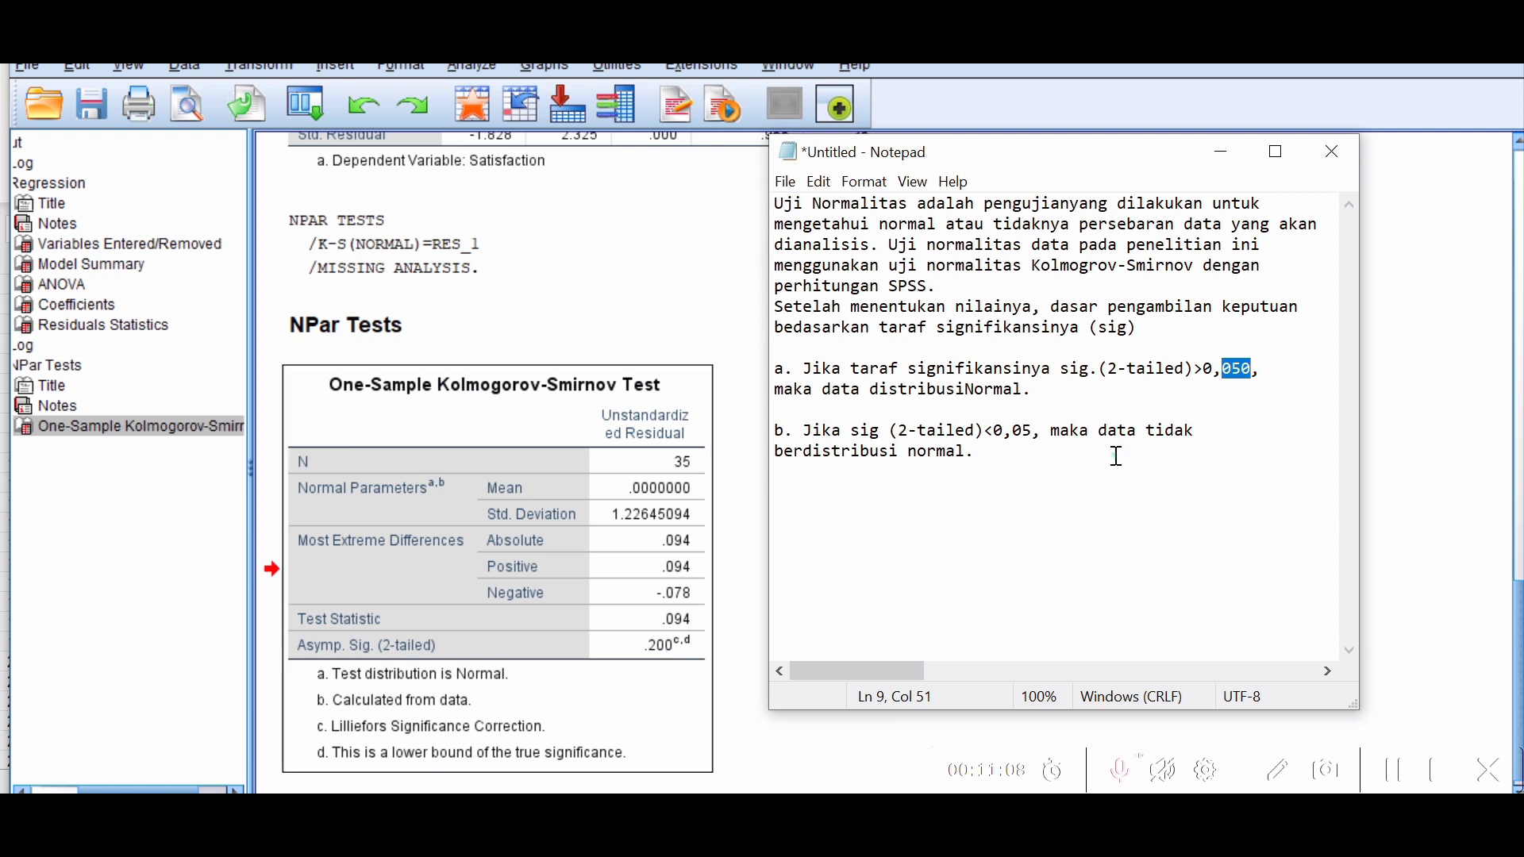
{"action": "left_click", "coordinate": [1267, 378]}
{"action": "left_click", "coordinate": [1254, 374]}
{"action": "key", "text": "BackSpace"}
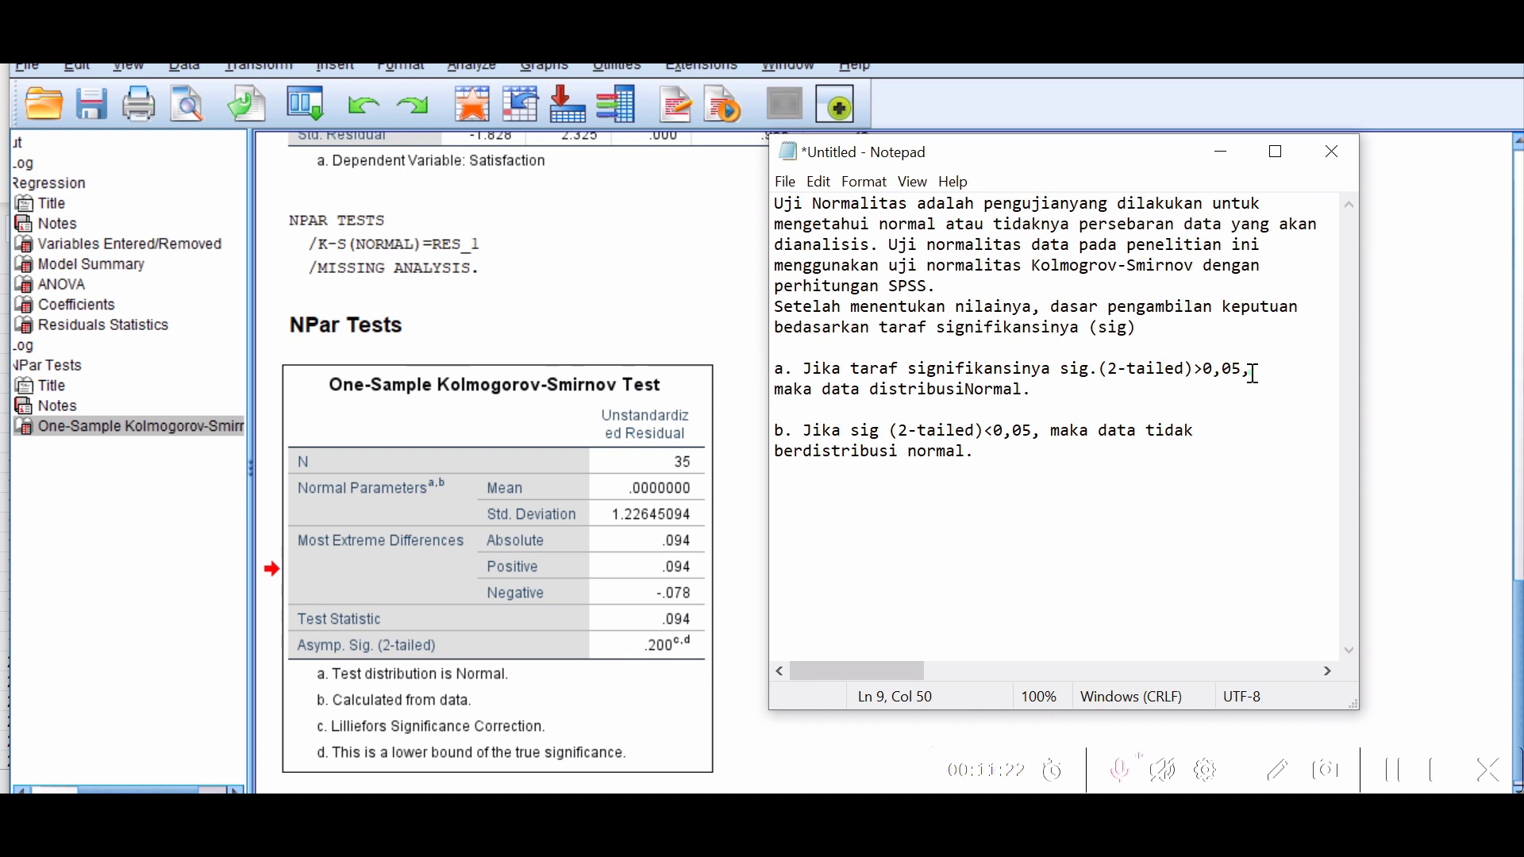
{"action": "type", "text": "0"}
- Minimize the notes and review the Kolmogorov-Smirnov significance row and the regression tables in the SPSS output
{"action": "left_click", "coordinate": [1227, 158]}
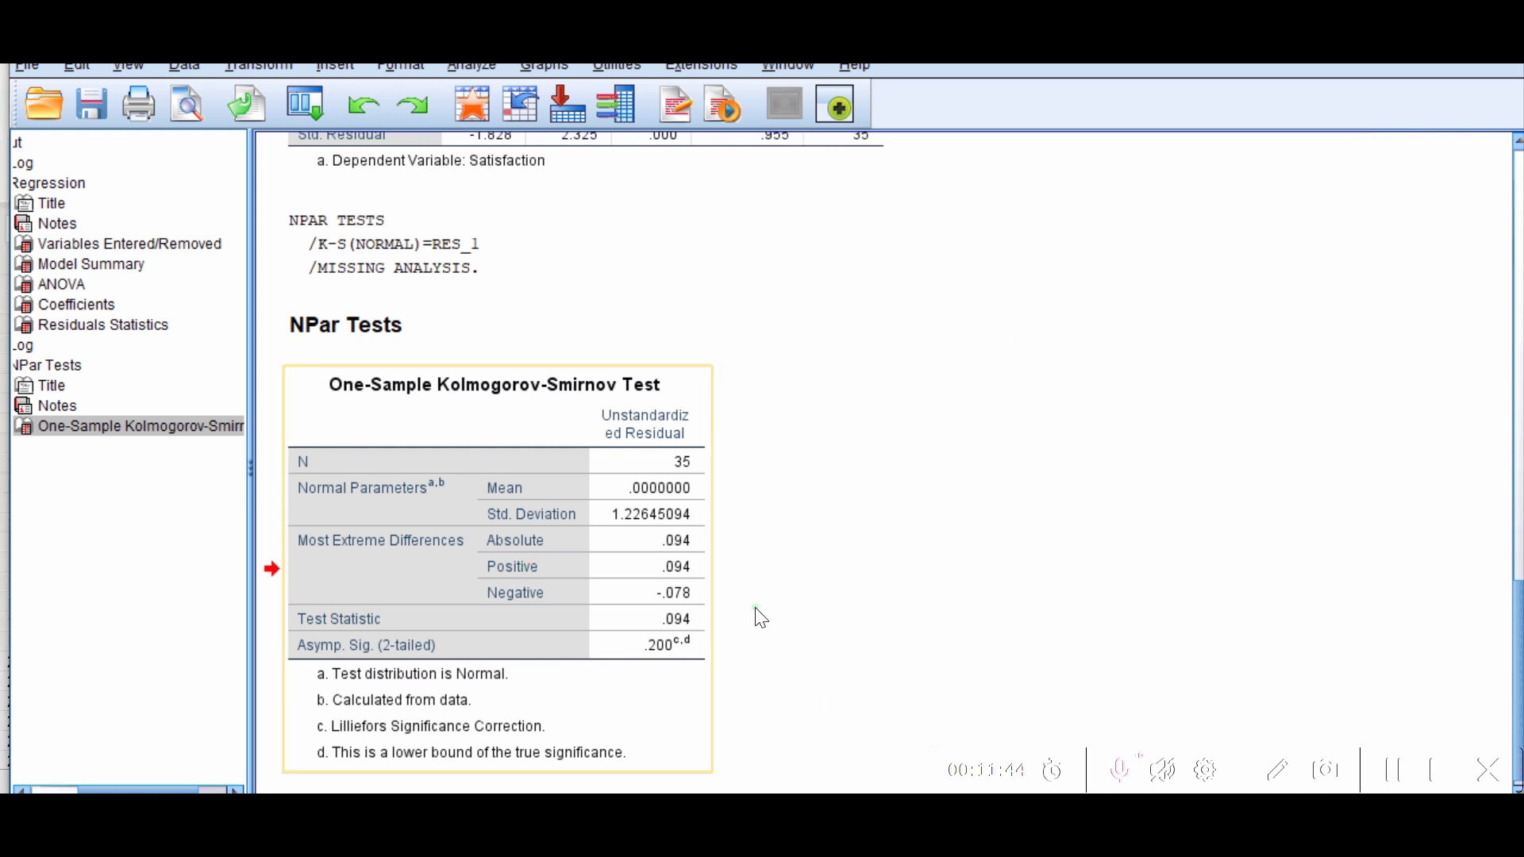
{"action": "left_click", "coordinate": [607, 653]}
{"action": "right_click", "coordinate": [527, 586]}
{"action": "left_click", "coordinate": [573, 640]}
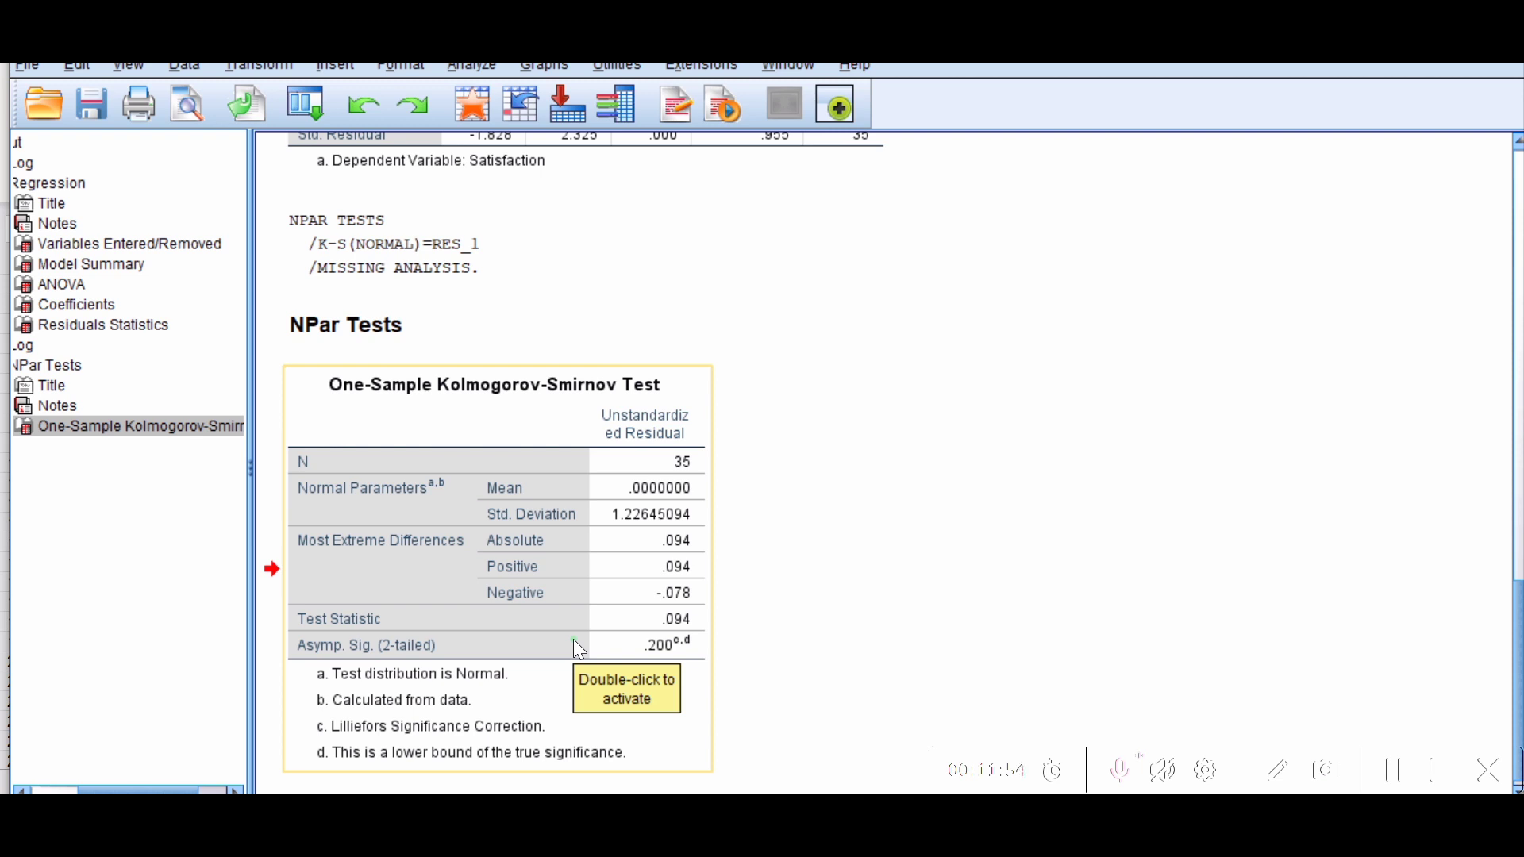
{"action": "left_click", "coordinate": [1516, 417]}
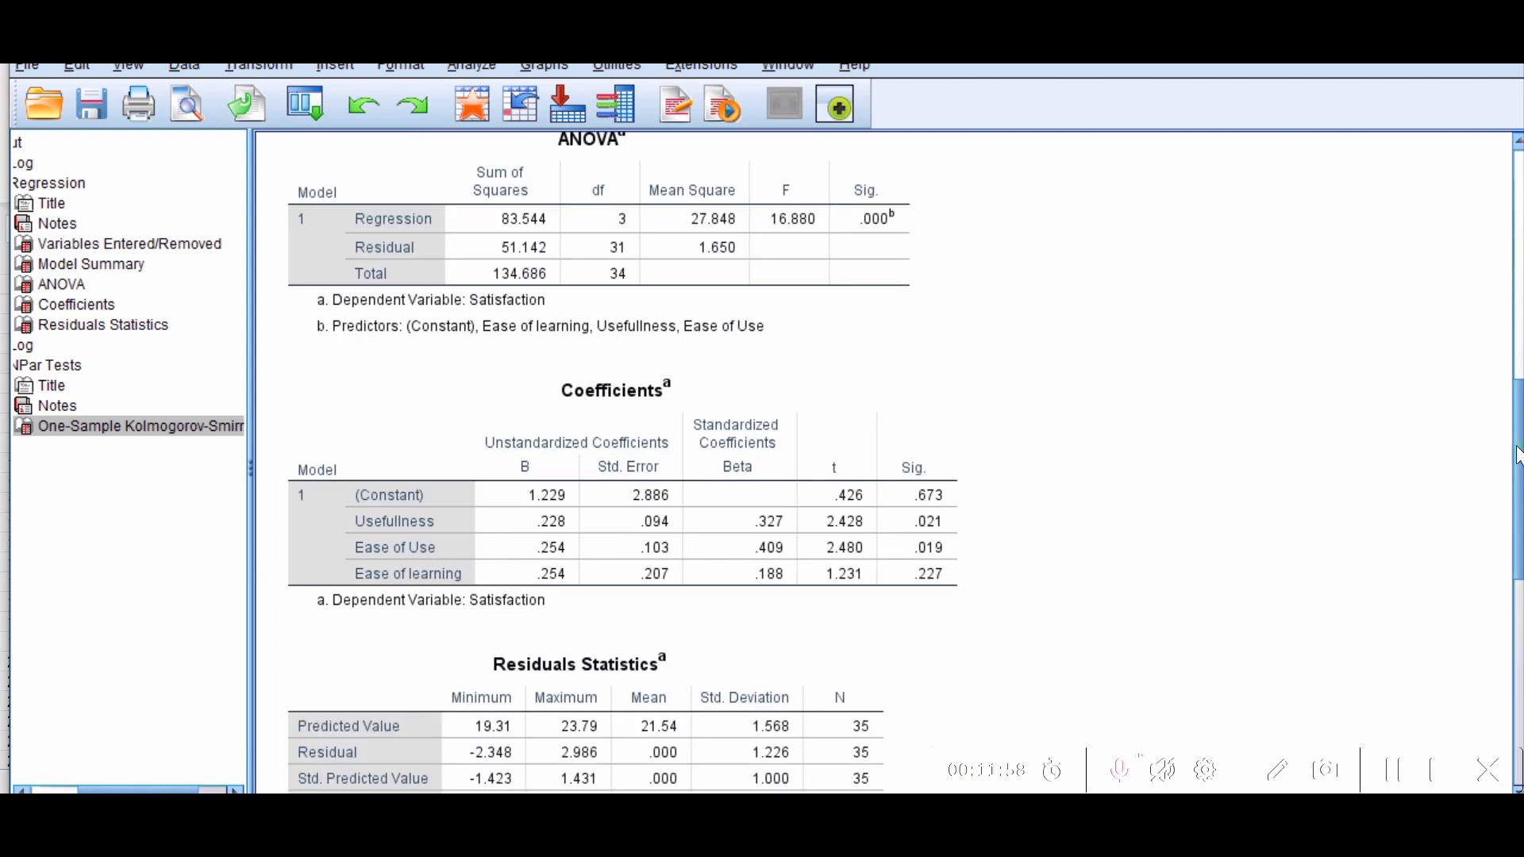
{"action": "scroll", "coordinate": [1516, 454], "scroll_direction": "down", "scroll_amount": 8}
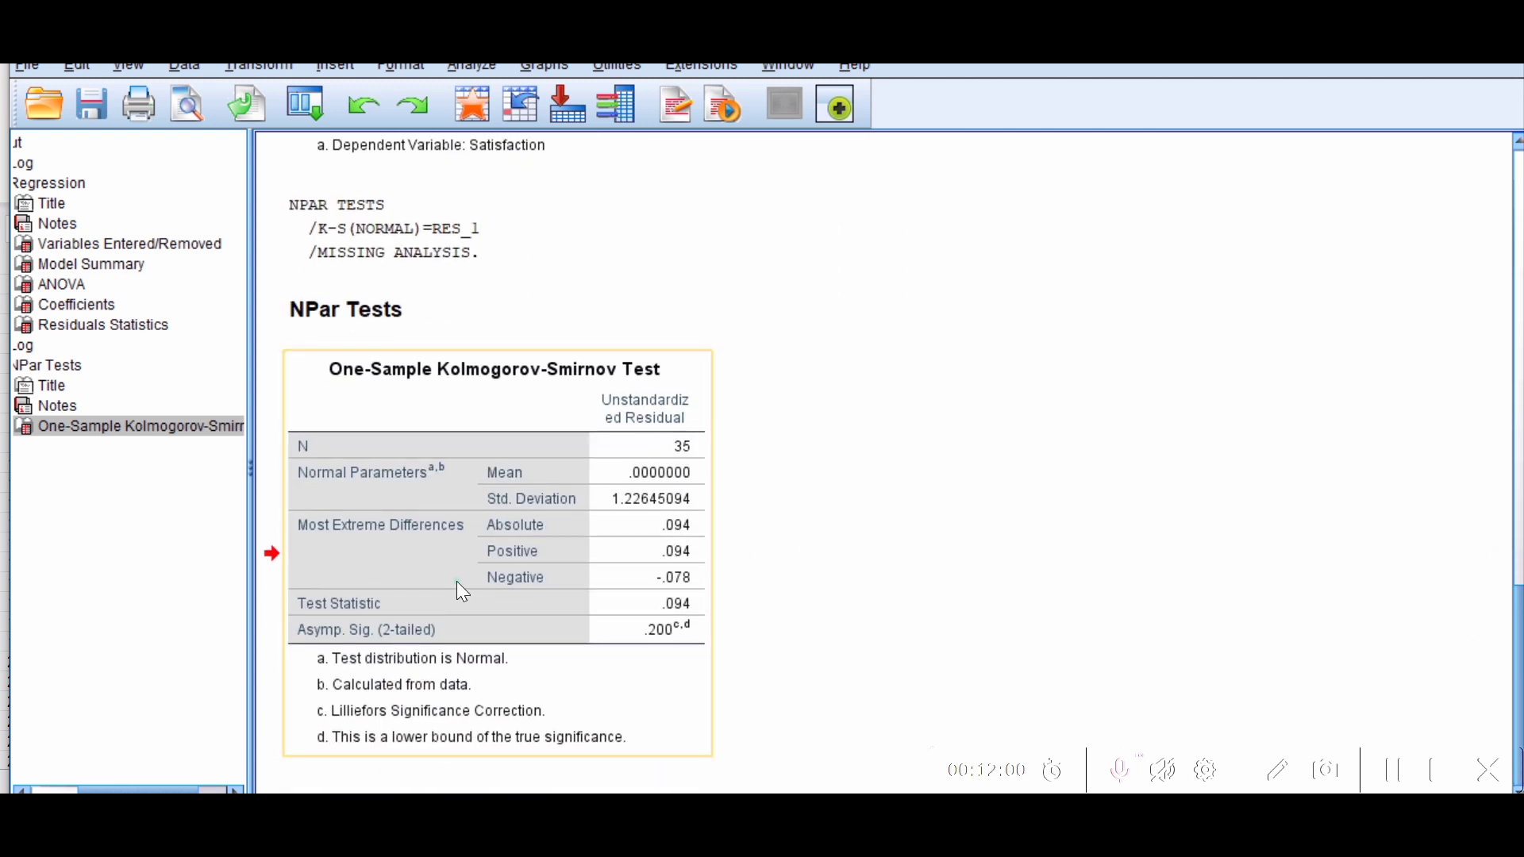